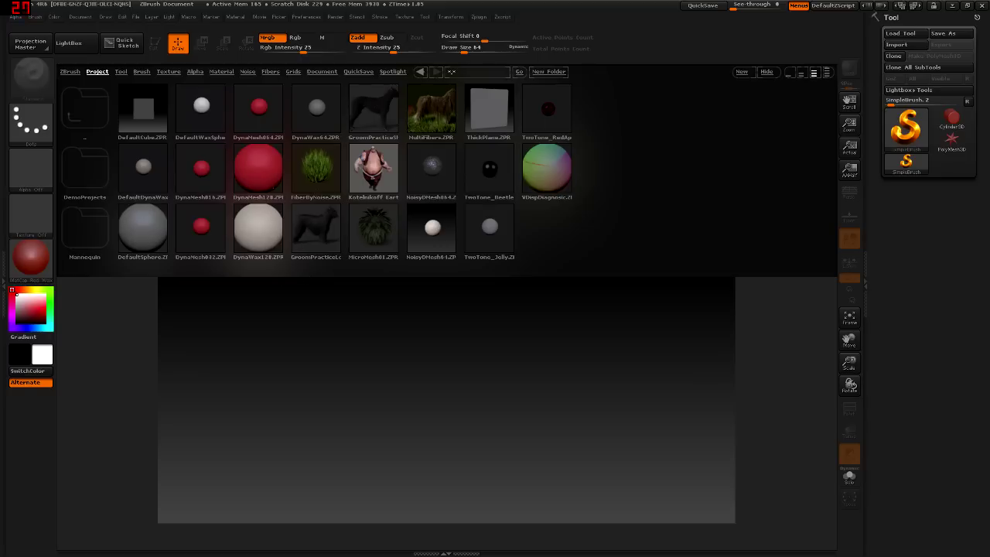
- Browse the Tool, Brush, Texture and Alpha libraries in LightBox, ending back on Project
{"action": "left_click", "coordinate": [120, 71]}
{"action": "left_click", "coordinate": [142, 72]}
{"action": "left_click", "coordinate": [175, 73]}
{"action": "left_click", "coordinate": [195, 72]}
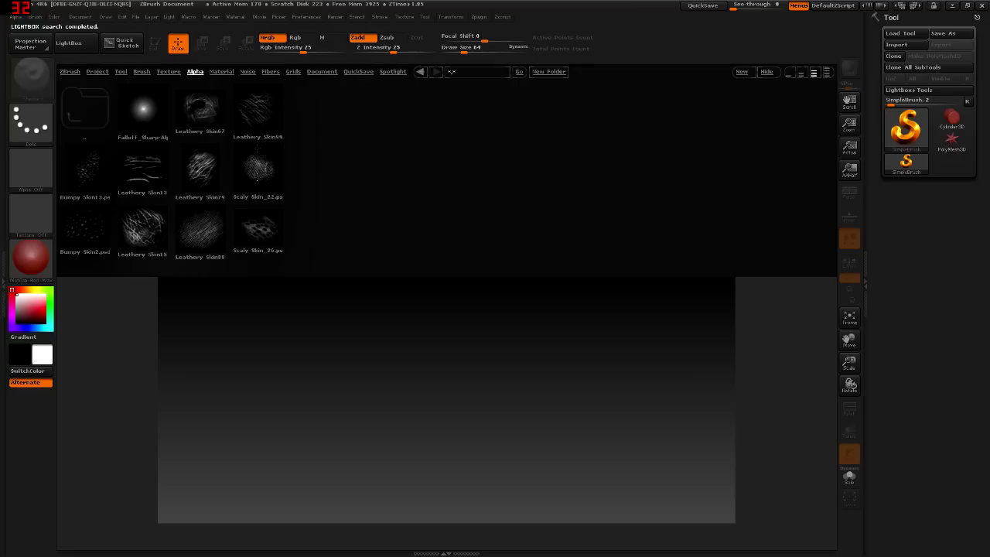
{"action": "left_click", "coordinate": [97, 71]}
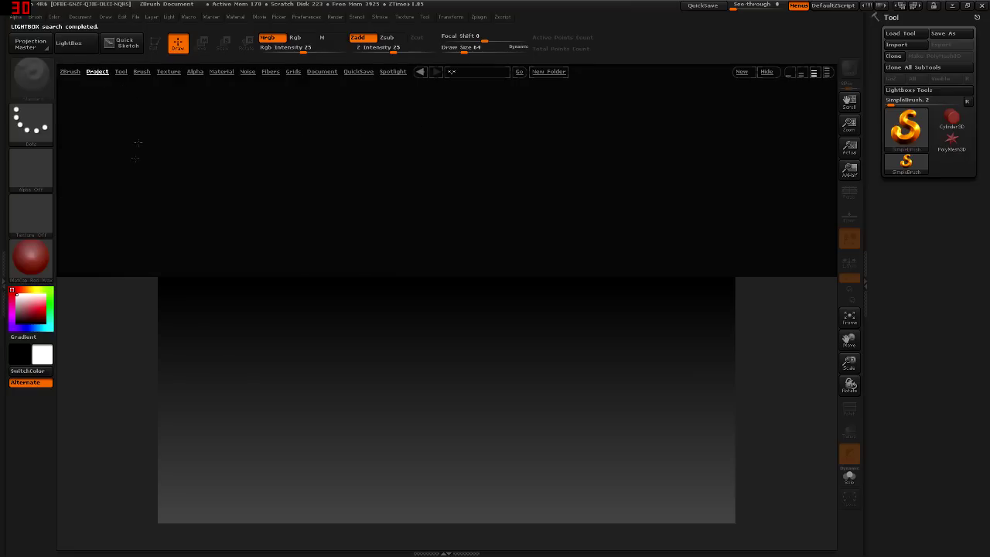
- Check the Tool library, close LightBox and paint a ribbon stroke across the empty canvas
{"action": "left_click", "coordinate": [77, 45]}
{"action": "key", "text": "comma"}
{"action": "key", "text": "comma"}
{"action": "key", "text": "comma"}
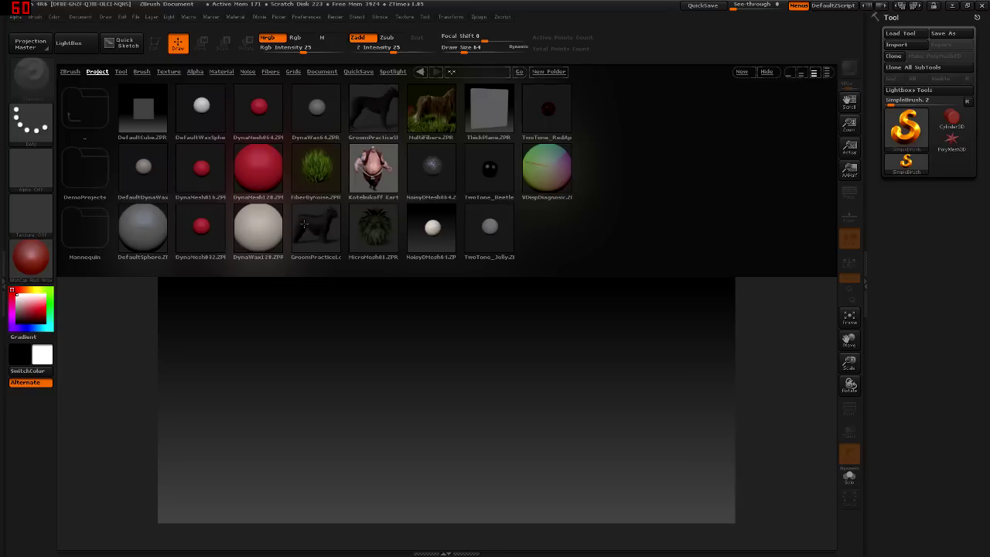
{"action": "left_click", "coordinate": [124, 72]}
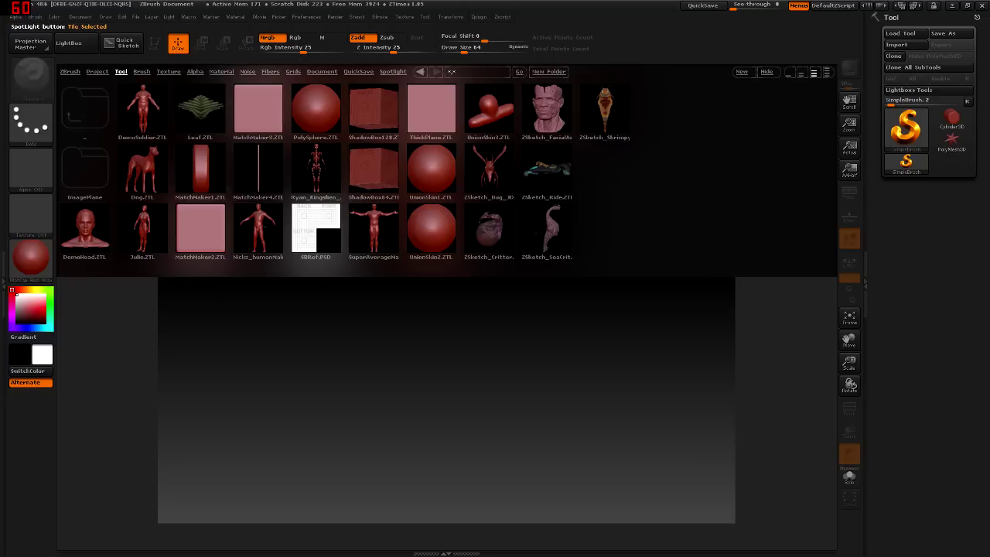
{"action": "key", "text": "comma"}
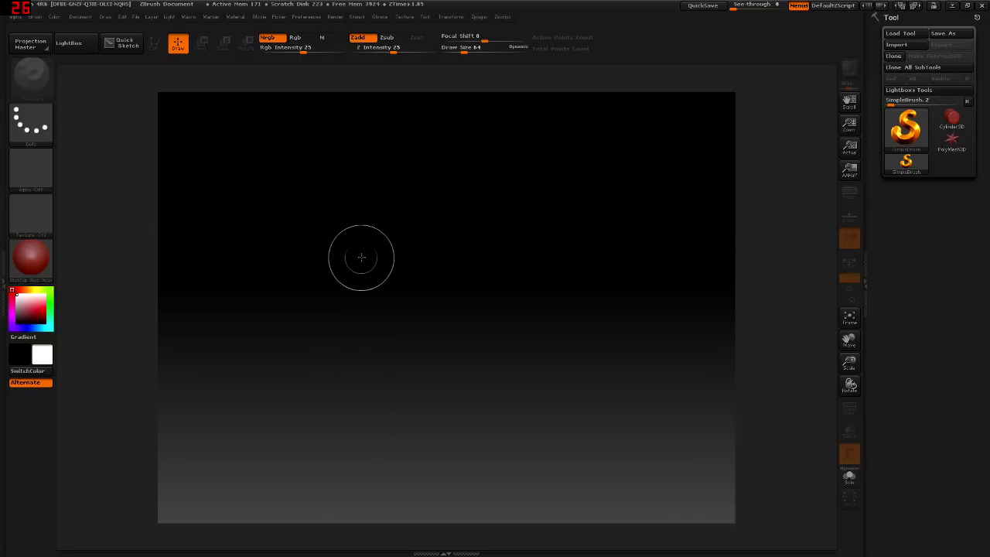
{"action": "mouse_move", "coordinate": [248, 314]}
{"action": "left_mouse_down"}
{"action": "mouse_move", "coordinate": [363, 215]}
{"action": "mouse_move", "coordinate": [565, 356]}
{"action": "mouse_move", "coordinate": [634, 163]}
{"action": "mouse_move", "coordinate": [464, 325]}
{"action": "mouse_move", "coordinate": [214, 387]}
{"action": "mouse_move", "coordinate": [533, 379]}
{"action": "mouse_move", "coordinate": [642, 422]}
{"action": "left_mouse_up"}
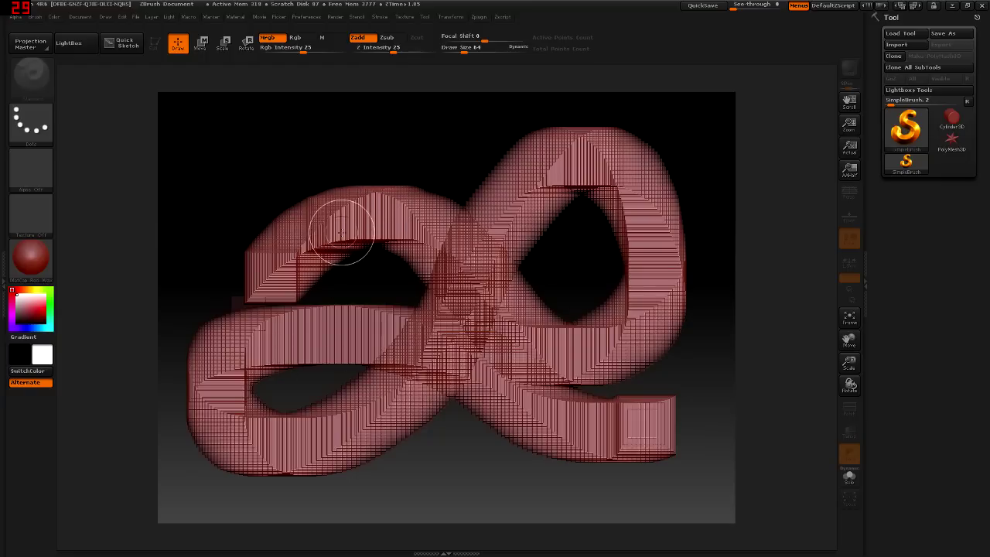
{"action": "key", "text": "ctrl+n"}
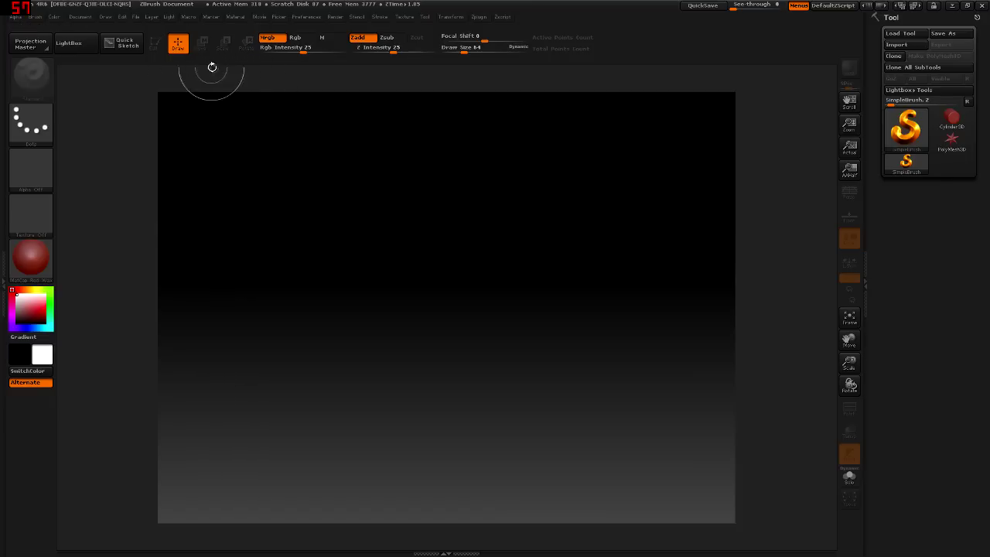
{"action": "left_click_drag", "start_coordinate": [282, 211], "coordinate": [296, 221]}
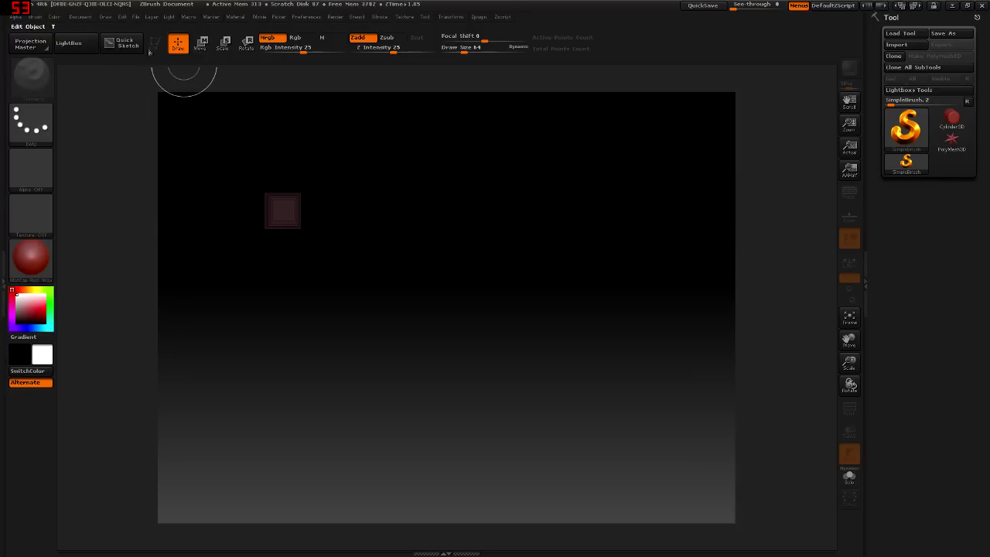
{"action": "mouse_move", "coordinate": [332, 169]}
{"action": "left_mouse_down"}
{"action": "mouse_move", "coordinate": [494, 259]}
{"action": "mouse_move", "coordinate": [407, 277]}
{"action": "left_mouse_up"}
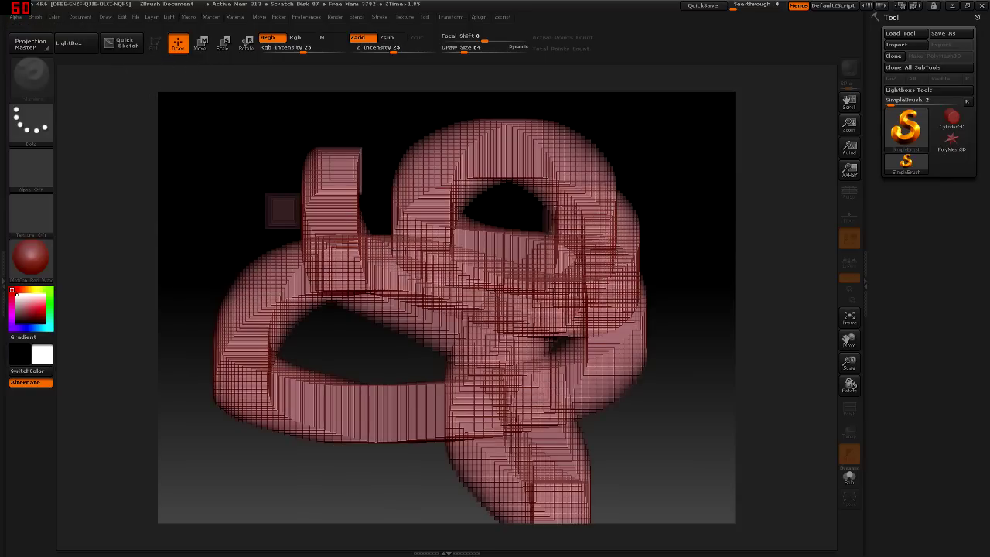
{"action": "left_click_drag", "start_coordinate": [325, 364], "coordinate": [225, 379]}
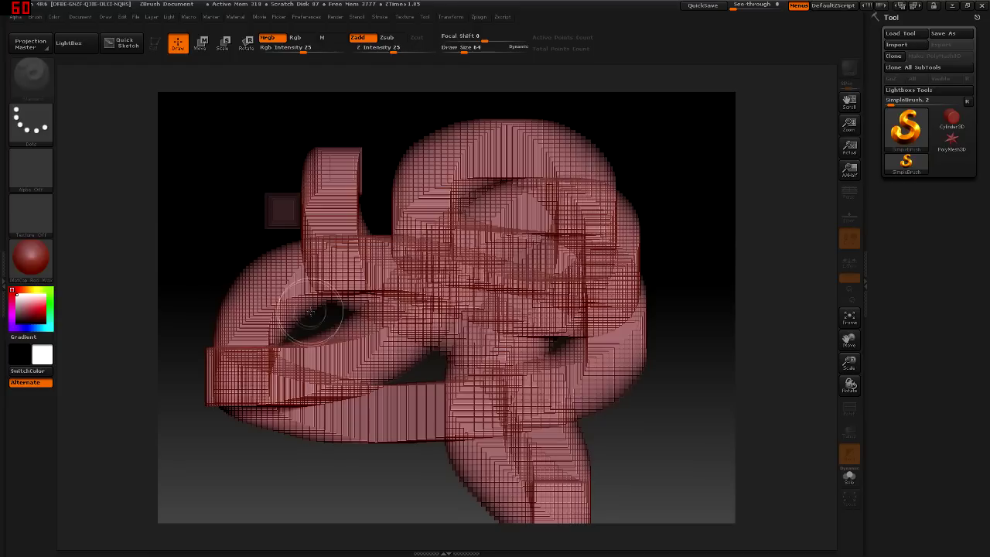
{"action": "mouse_move", "coordinate": [210, 203]}
{"action": "left_mouse_down"}
{"action": "mouse_move", "coordinate": [600, 217]}
{"action": "mouse_move", "coordinate": [660, 388]}
{"action": "left_mouse_up"}
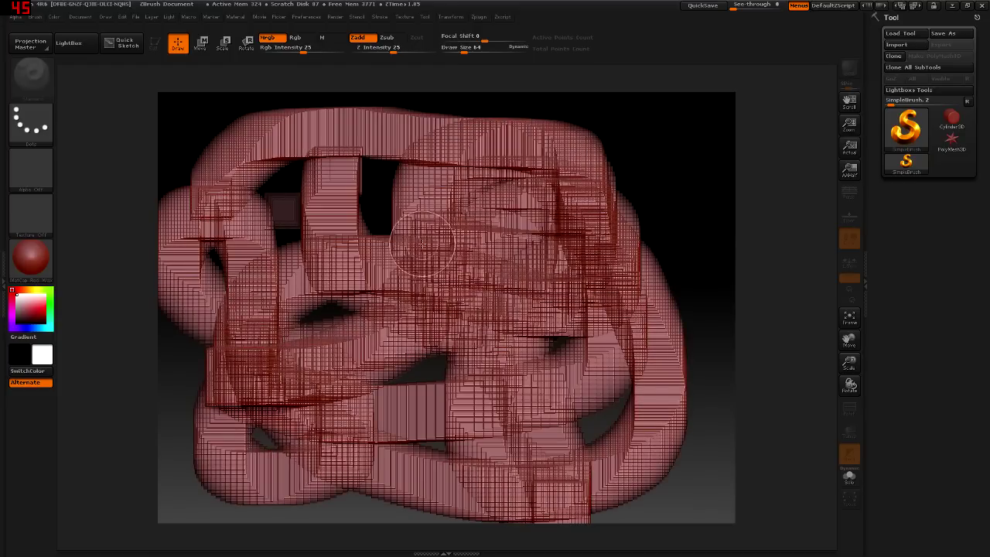
{"action": "key", "text": "ctrl+n"}
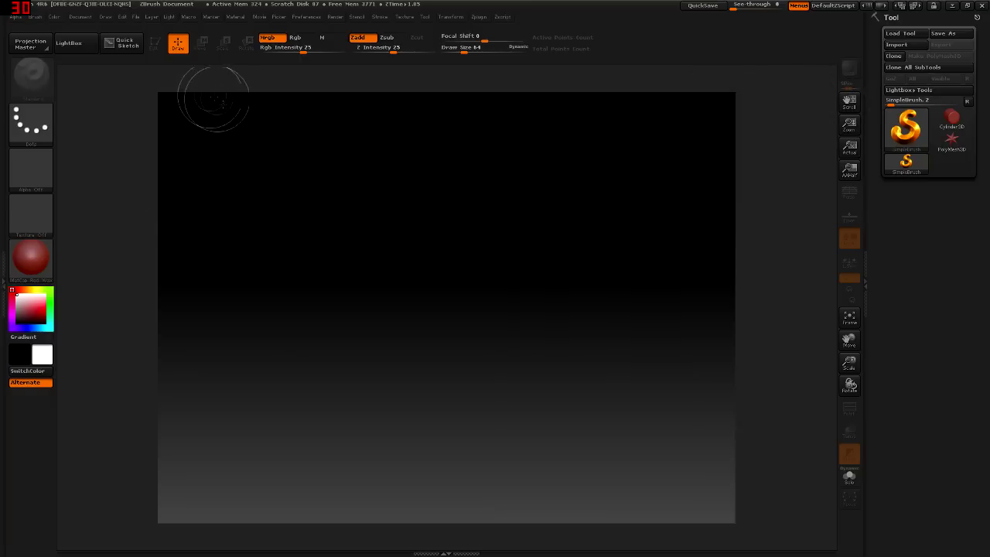
{"action": "key", "text": "comma"}
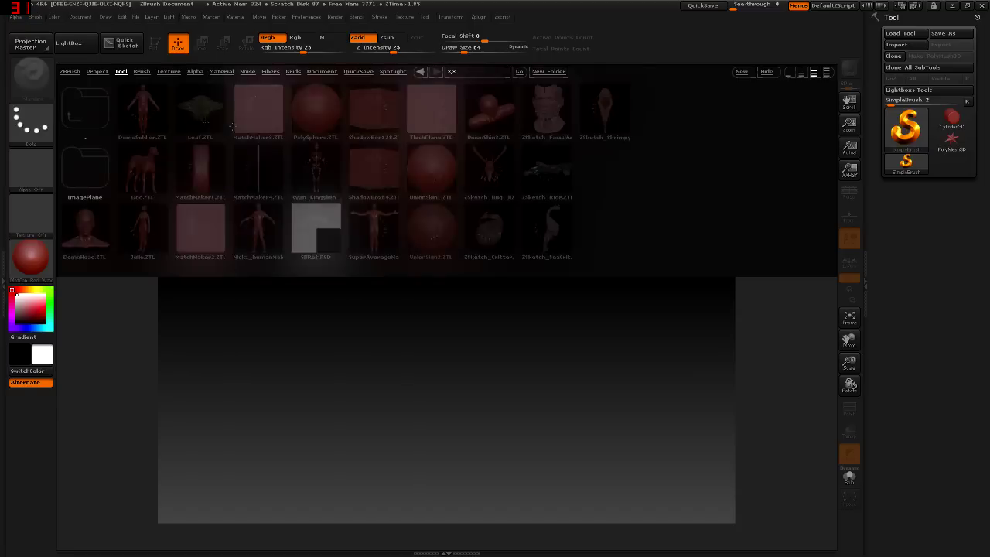
- Load the DynaMesh128 sphere project from LightBox and turn off Edit mode
{"action": "left_click", "coordinate": [97, 71]}
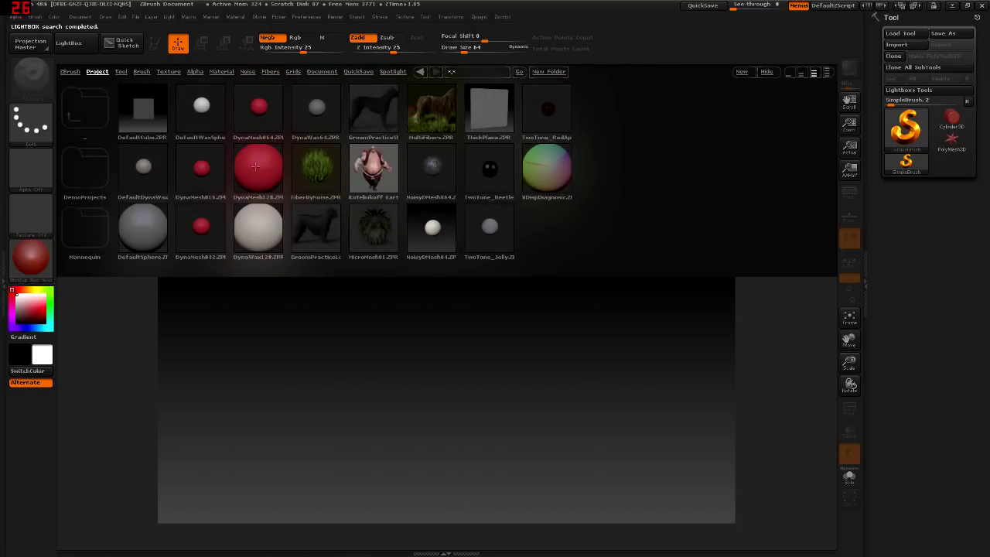
{"action": "double_click", "coordinate": [255, 165]}
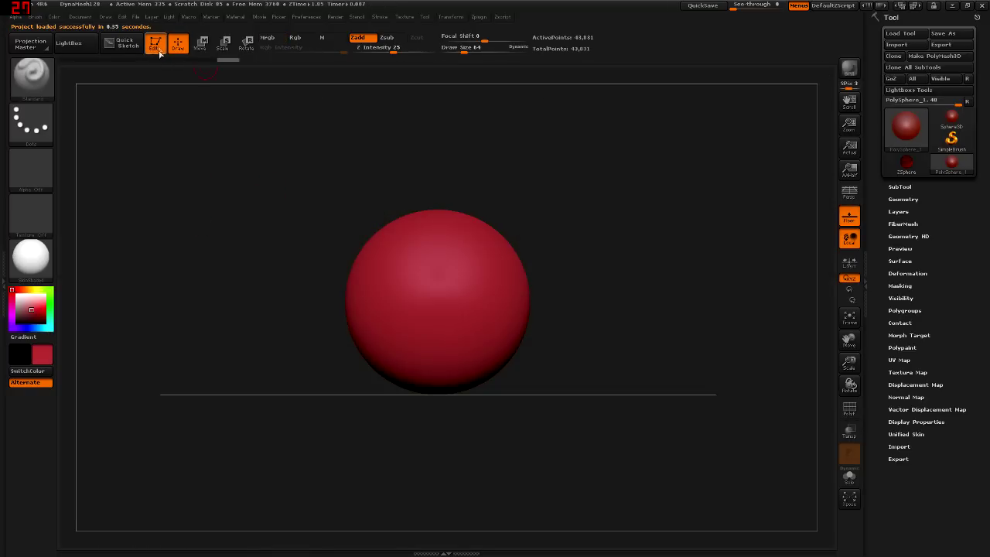
{"action": "left_click", "coordinate": [157, 44]}
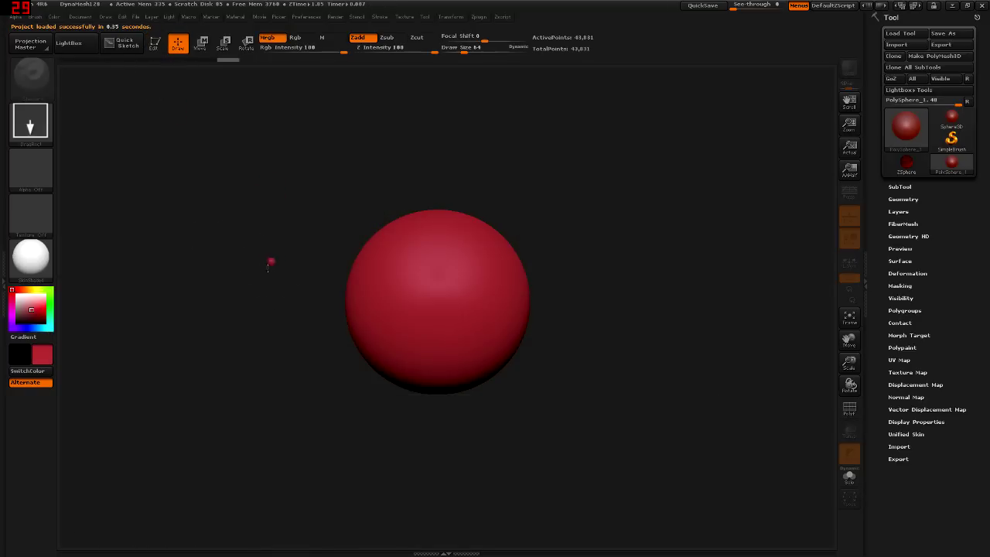
- Stamp five large sphere copies around the central sphere
{"action": "left_click_drag", "start_coordinate": [269, 261], "coordinate": [309, 267]}
{"action": "left_click_drag", "start_coordinate": [345, 192], "coordinate": [390, 231]}
{"action": "left_click_drag", "start_coordinate": [539, 177], "coordinate": [603, 224]}
{"action": "left_click_drag", "start_coordinate": [597, 310], "coordinate": [658, 325]}
{"action": "left_click_drag", "start_coordinate": [461, 397], "coordinate": [361, 399]}
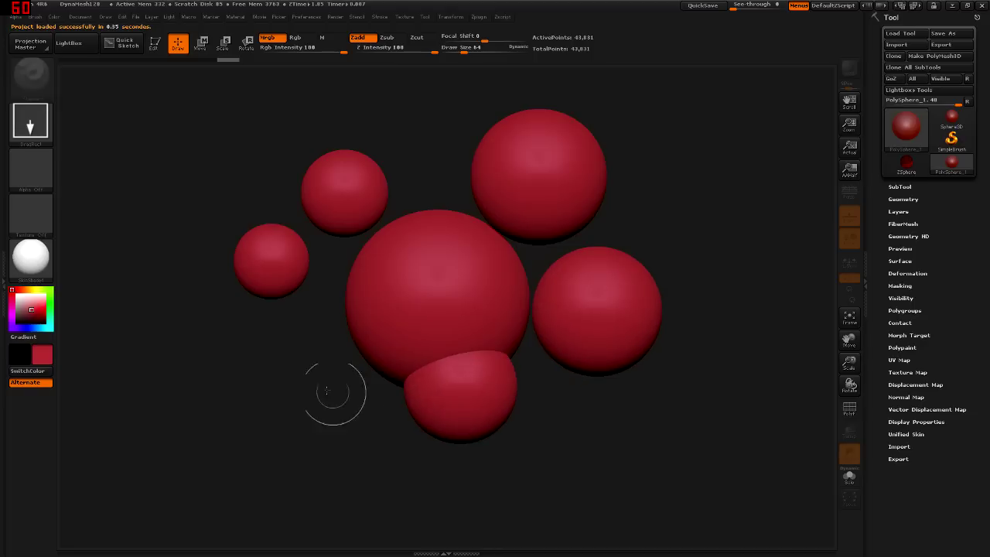
- Add ten smaller sphere copies around the cluster, then switch to Scale and back to Draw
{"action": "left_click_drag", "start_coordinate": [248, 343], "coordinate": [273, 348]}
{"action": "left_click_drag", "start_coordinate": [320, 307], "coordinate": [345, 313]}
{"action": "left_click_drag", "start_coordinate": [420, 309], "coordinate": [506, 325]}
{"action": "left_click_drag", "start_coordinate": [528, 315], "coordinate": [546, 320]}
{"action": "left_click_drag", "start_coordinate": [449, 255], "coordinate": [478, 261]}
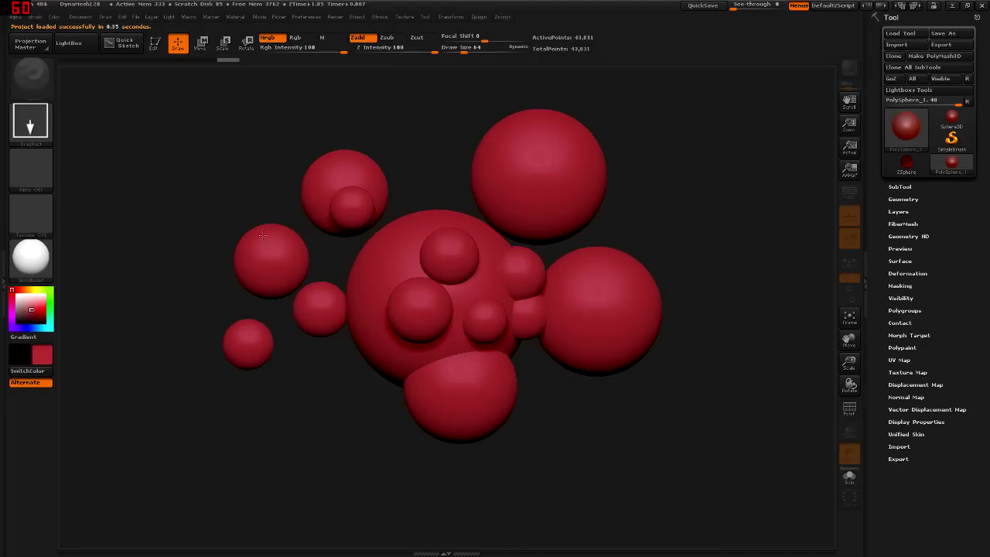
{"action": "left_click_drag", "start_coordinate": [263, 227], "coordinate": [300, 232]}
{"action": "left_click_drag", "start_coordinate": [313, 317], "coordinate": [356, 322]}
{"action": "left_click_drag", "start_coordinate": [375, 389], "coordinate": [400, 393]}
{"action": "left_click_drag", "start_coordinate": [492, 357], "coordinate": [517, 362]}
{"action": "left_click_drag", "start_coordinate": [597, 346], "coordinate": [614, 350]}
{"action": "key", "text": "e"}
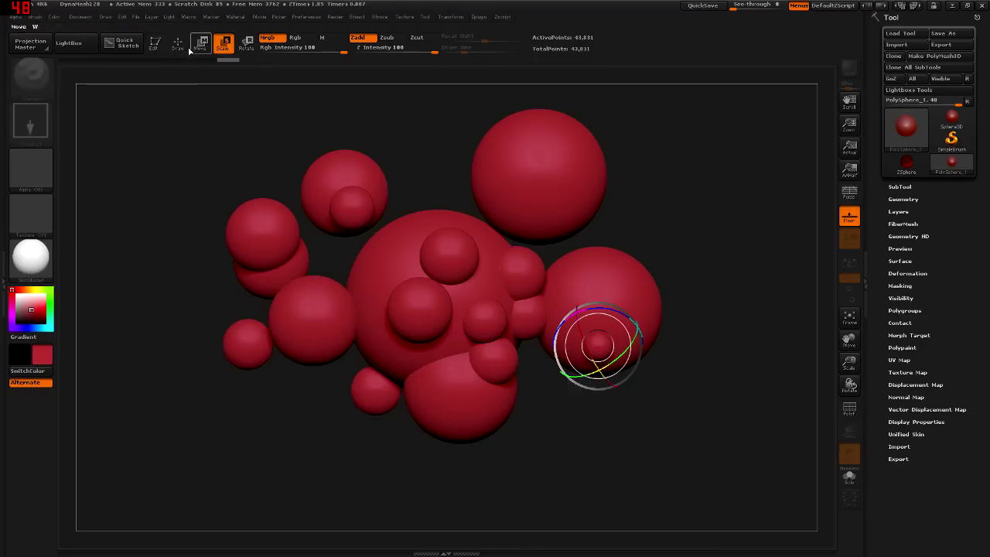
{"action": "key", "text": "q"}
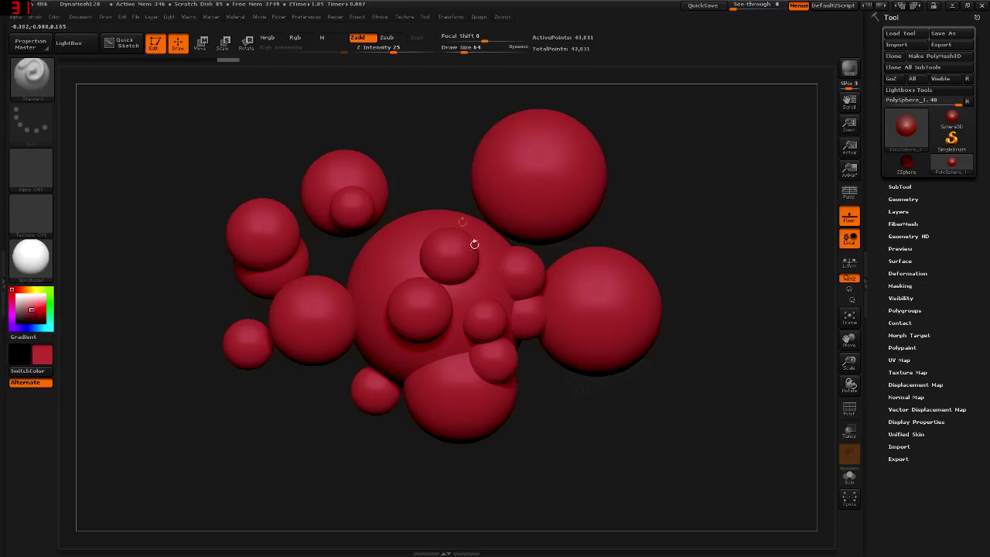
{"action": "left_click", "coordinate": [152, 17]}
- Clear the layer of stamped spheres, drag out one new centred sphere and frame it
{"action": "left_click", "coordinate": [171, 127]}
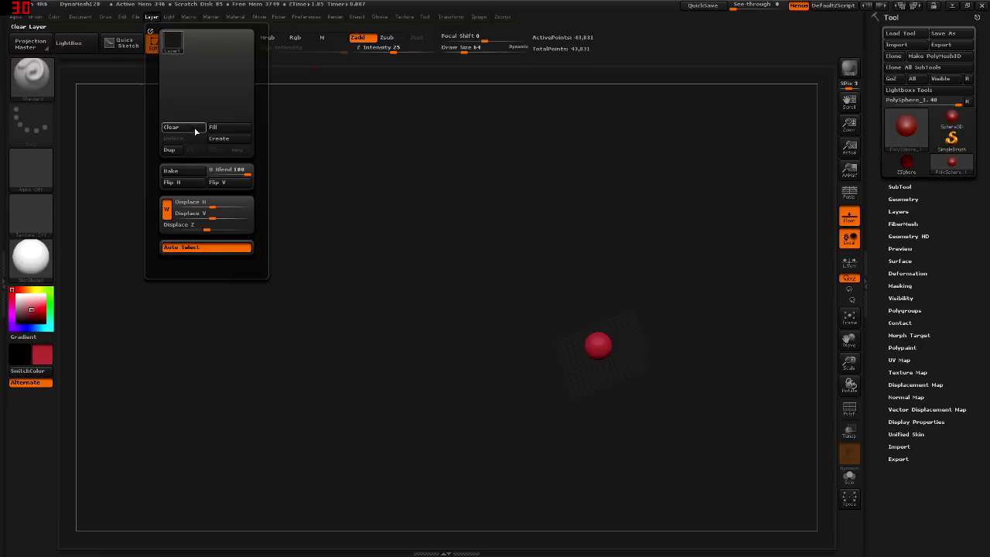
{"action": "left_click_drag", "start_coordinate": [533, 318], "coordinate": [377, 234]}
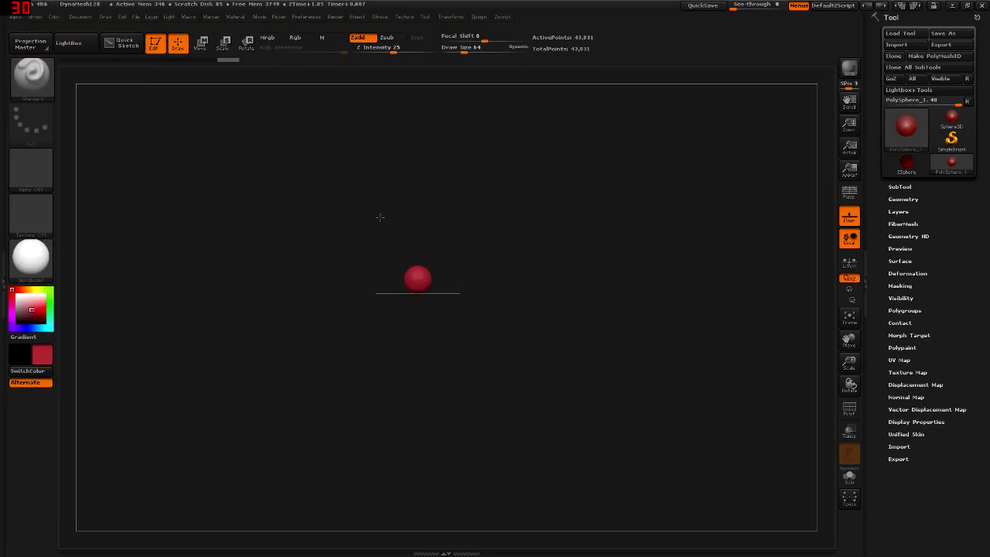
{"action": "mouse_move", "coordinate": [377, 234]}
{"action": "right_mouse_down", "text": "ctrl"}
{"action": "mouse_move", "coordinate": [410, 313]}
{"action": "mouse_move", "coordinate": [485, 275]}
{"action": "mouse_move", "coordinate": [327, 208]}
{"action": "right_mouse_up", "text": "ctrl"}
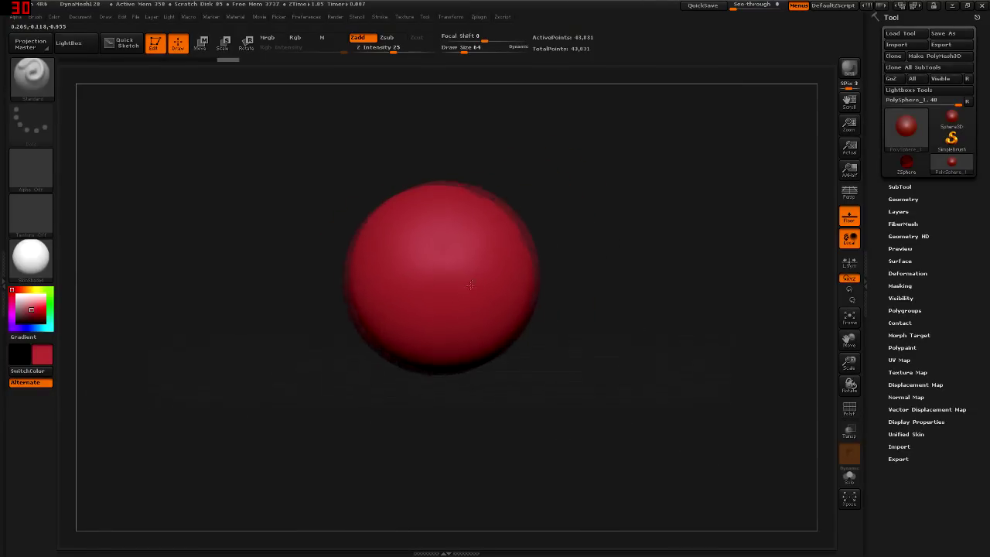
{"action": "mouse_move", "coordinate": [326, 208]}
{"action": "right_mouse_down"}
{"action": "mouse_move", "coordinate": [464, 283]}
{"action": "mouse_move", "coordinate": [456, 292]}
{"action": "mouse_move", "coordinate": [444, 263]}
{"action": "right_mouse_up"}
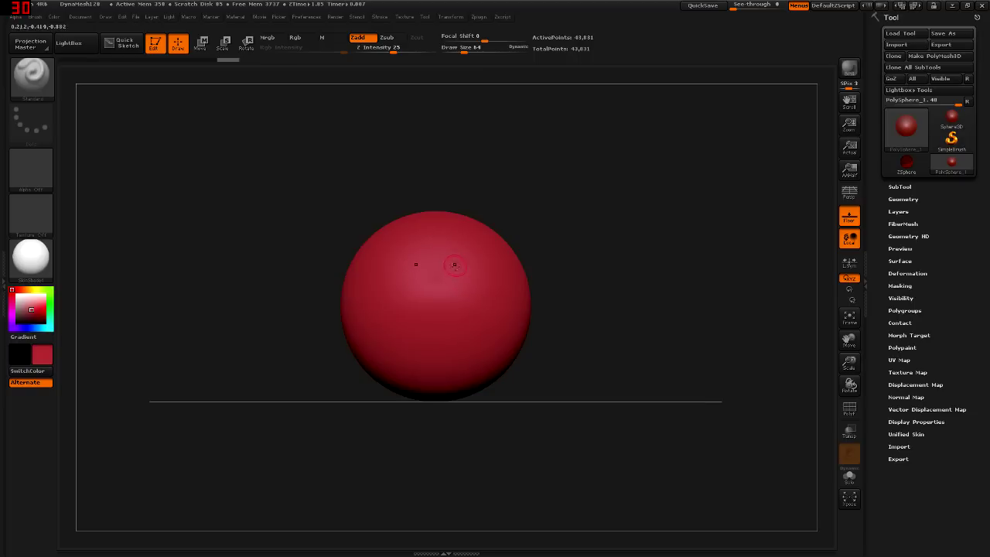
{"action": "mouse_move", "coordinate": [459, 258]}
{"action": "right_mouse_down", "text": "alt"}
{"action": "mouse_move", "coordinate": [453, 250]}
{"action": "mouse_move", "coordinate": [440, 293]}
{"action": "mouse_move", "coordinate": [556, 296]}
{"action": "mouse_move", "coordinate": [456, 237]}
{"action": "mouse_move", "coordinate": [431, 236]}
{"action": "right_mouse_up", "text": "alt"}
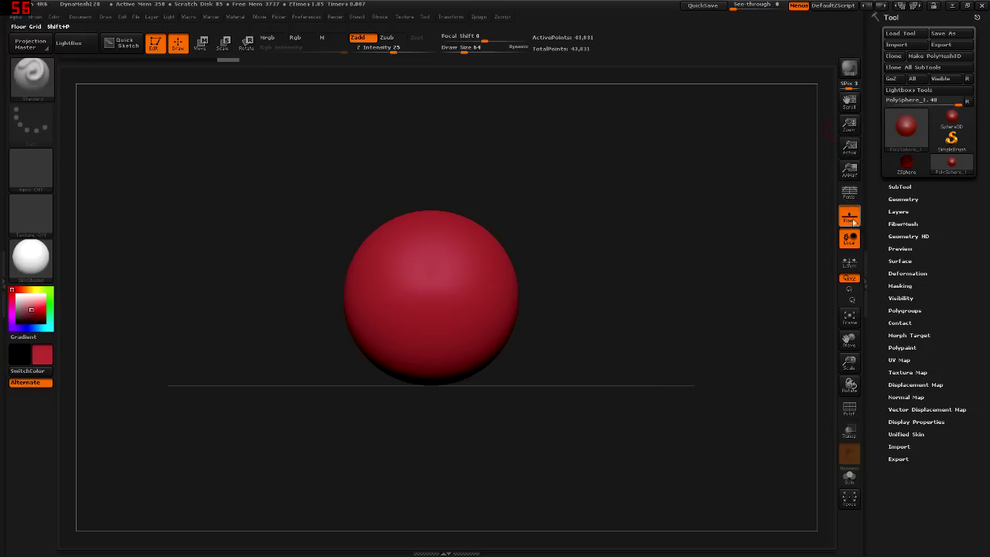
{"action": "left_click_drag", "start_coordinate": [685, 232], "coordinate": [686, 252]}
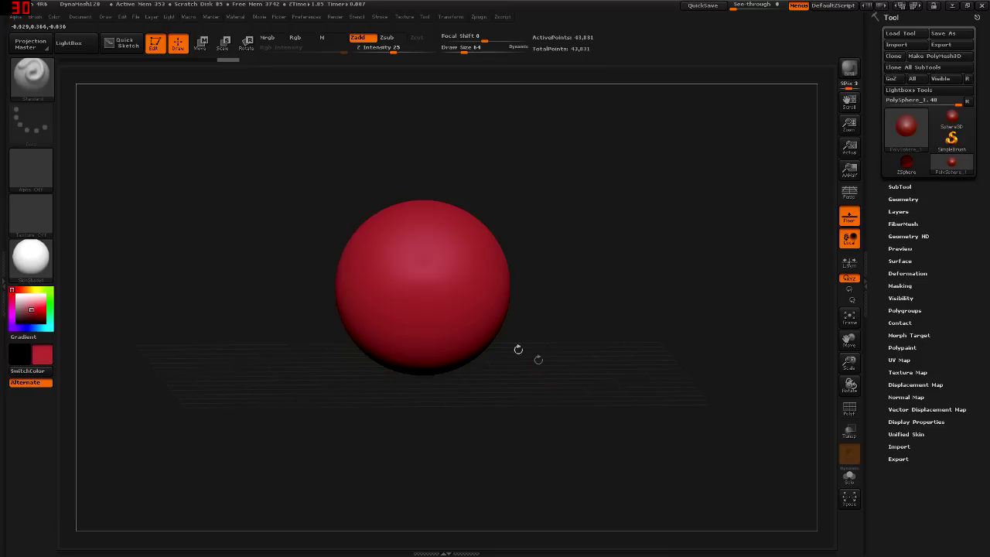
- Turn off the floor grid, enable perspective and set Draw Angle Of View to 25
{"action": "left_click", "coordinate": [851, 219]}
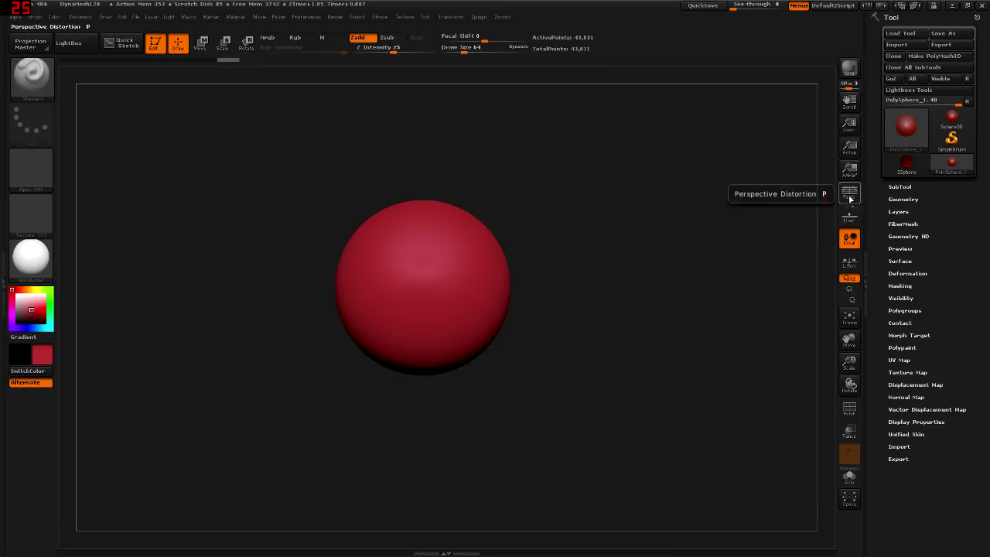
{"action": "left_click", "coordinate": [849, 192]}
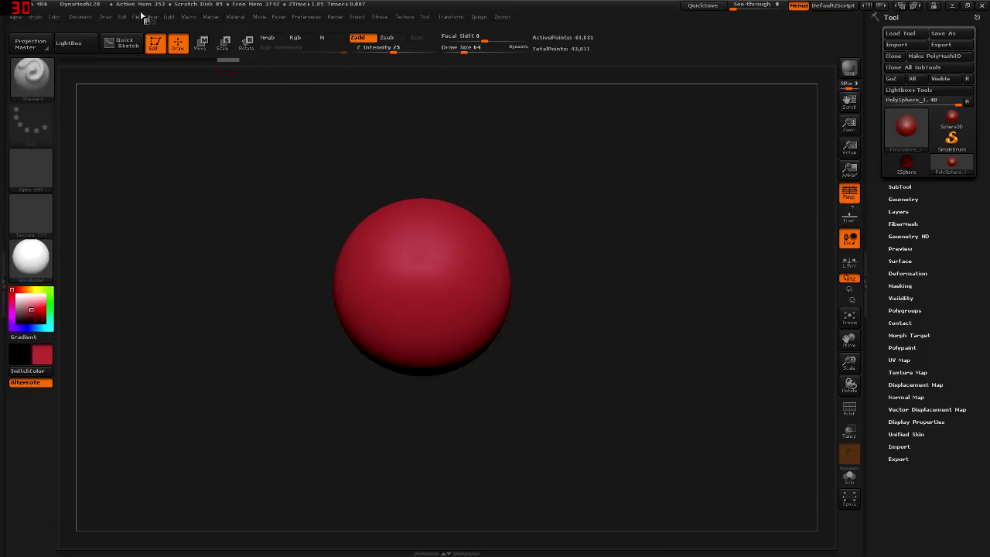
{"action": "left_click", "coordinate": [106, 17]}
{"action": "left_click", "coordinate": [189, 246]}
{"action": "type", "text": "25"}
{"action": "key", "text": "Return"}
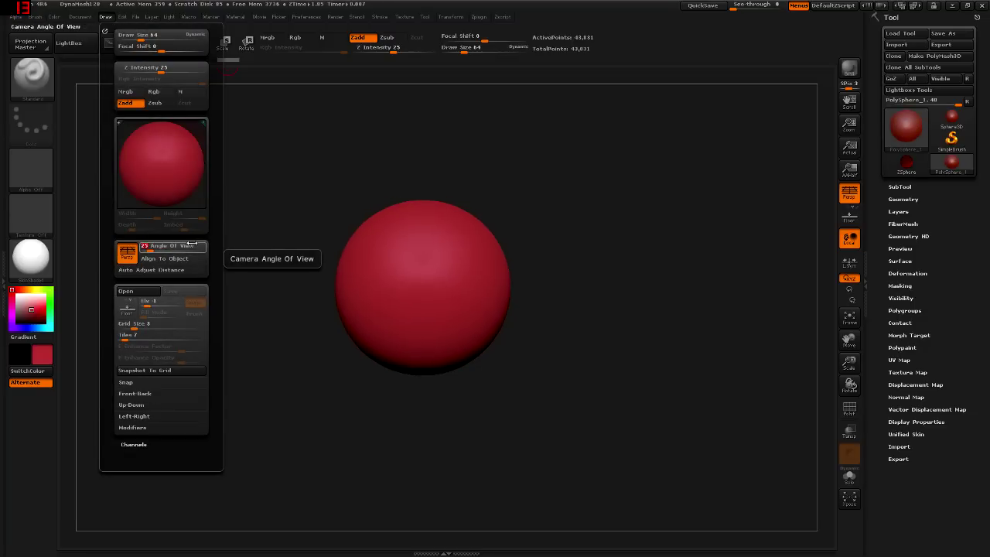
{"action": "right_click_drag", "start_coordinate": [417, 249], "coordinate": [454, 256]}
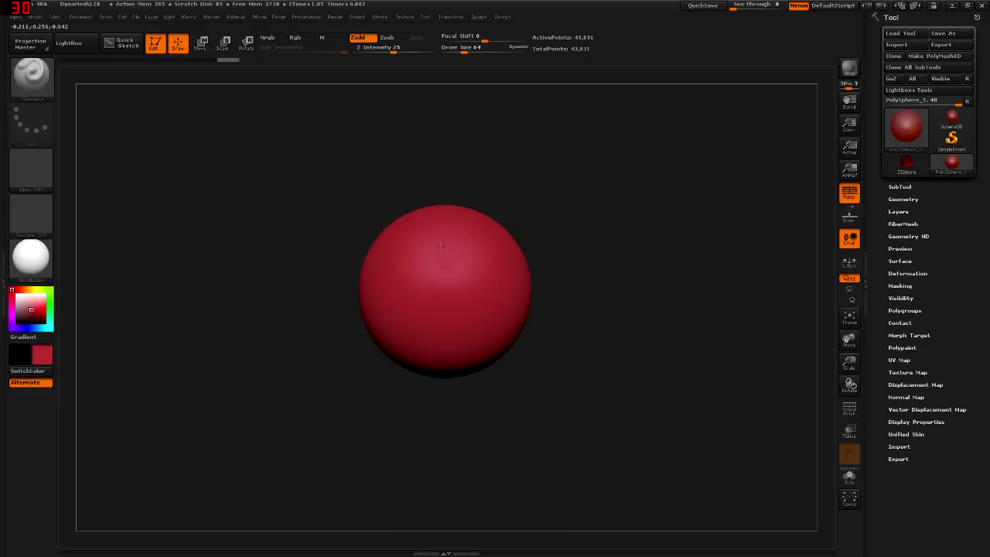
{"action": "mouse_move", "coordinate": [454, 256]}
{"action": "right_mouse_down", "text": "ctrl"}
{"action": "mouse_move", "coordinate": [452, 293]}
{"action": "mouse_move", "coordinate": [444, 274]}
{"action": "right_mouse_up", "text": "ctrl"}
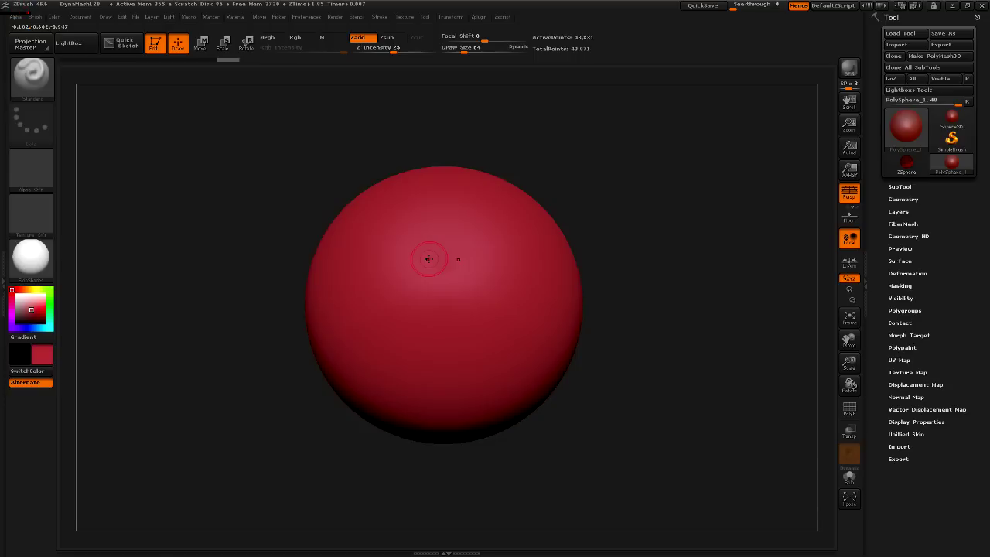
- Lower Angle Of View to about 28 and sculpt a long vertical stroke down the sphere
{"action": "left_click_drag", "start_coordinate": [428, 259], "coordinate": [420, 250]}
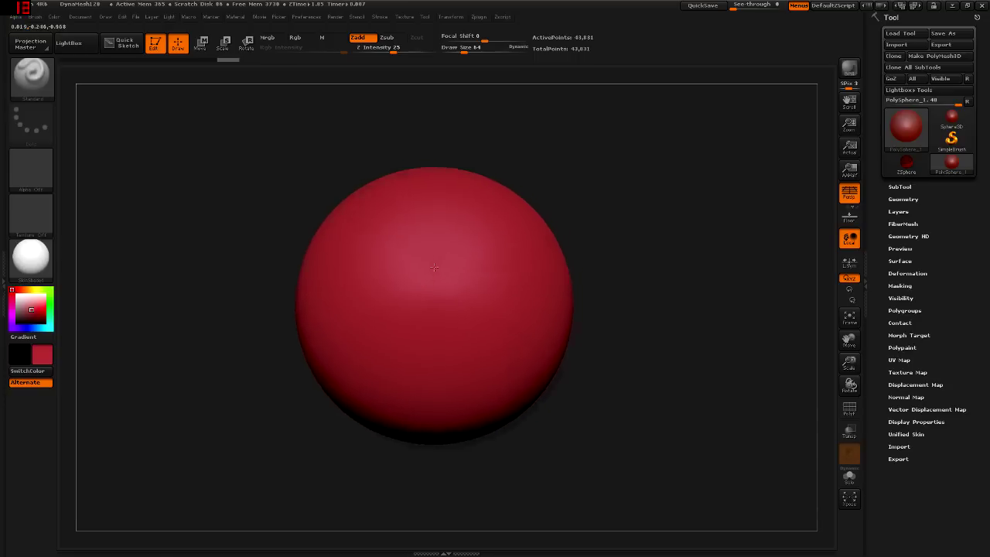
{"action": "left_click", "coordinate": [105, 17]}
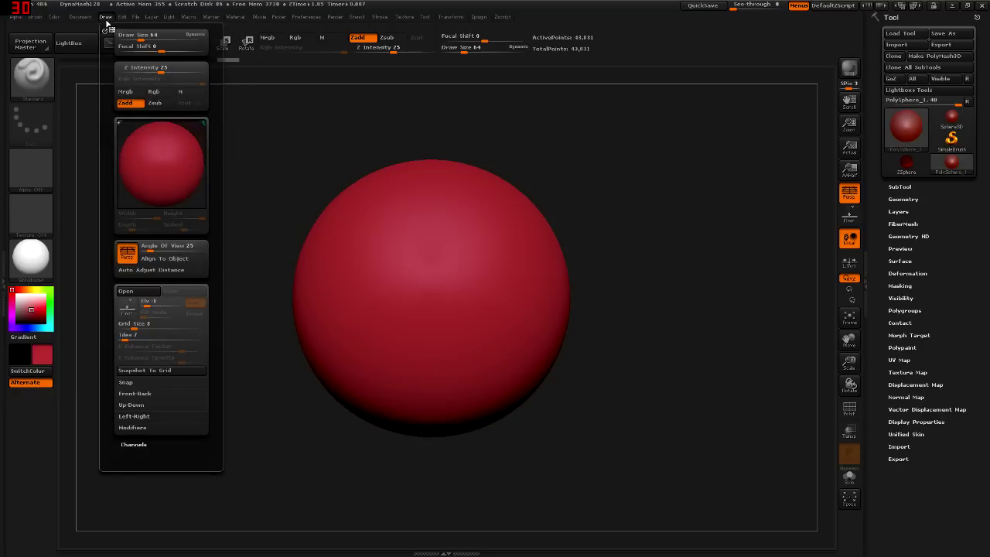
{"action": "left_click", "coordinate": [174, 246]}
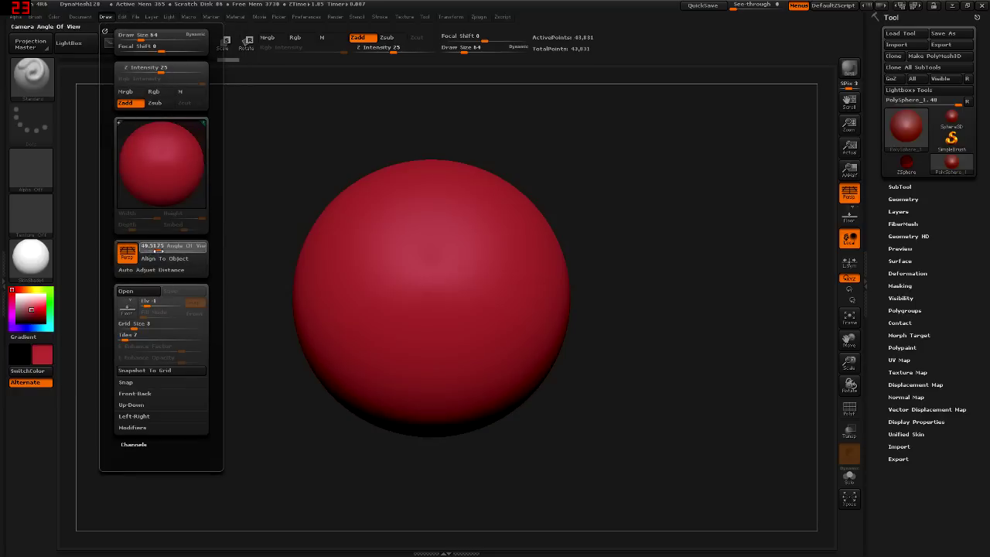
{"action": "left_click_drag", "start_coordinate": [186, 246], "coordinate": [155, 251]}
{"action": "mouse_move", "coordinate": [430, 236]}
{"action": "left_mouse_down"}
{"action": "mouse_move", "coordinate": [430, 352]}
{"action": "mouse_move", "coordinate": [429, 213]}
{"action": "left_mouse_up"}
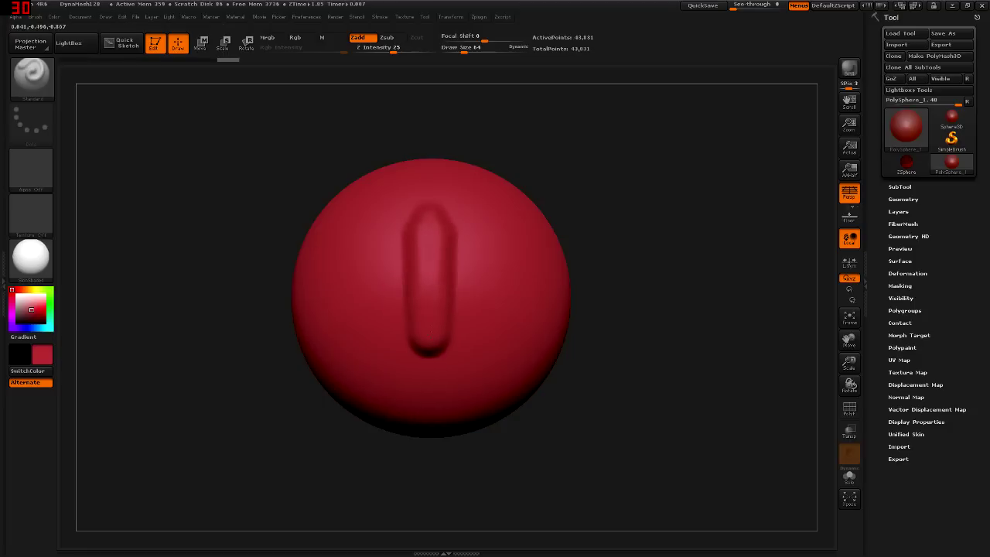
- Try Angle Of View values near 148 and 9.6, then set it back to 25
{"action": "left_click", "coordinate": [122, 17]}
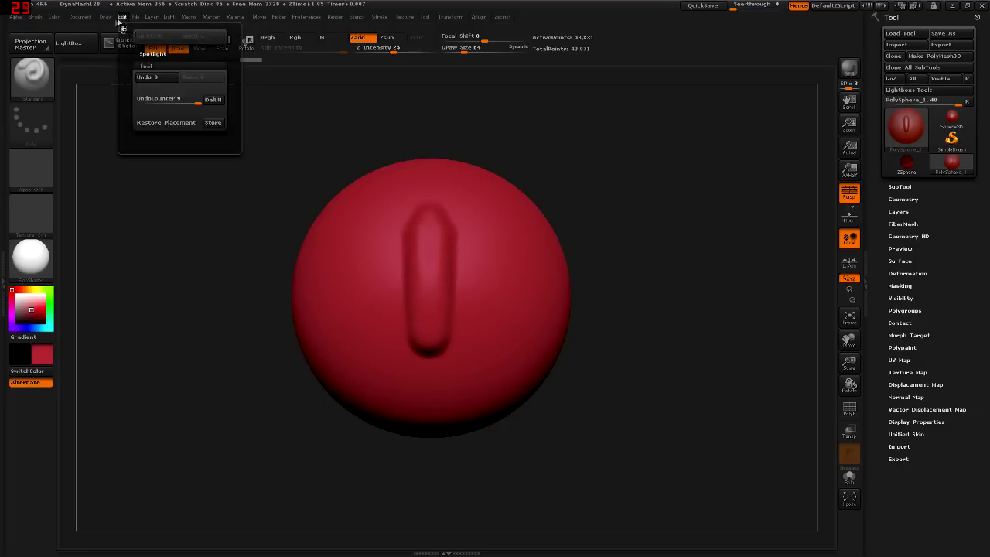
{"action": "mouse_move", "coordinate": [105, 16]}
{"action": "left_click_drag", "start_coordinate": [160, 250], "coordinate": [191, 260]}
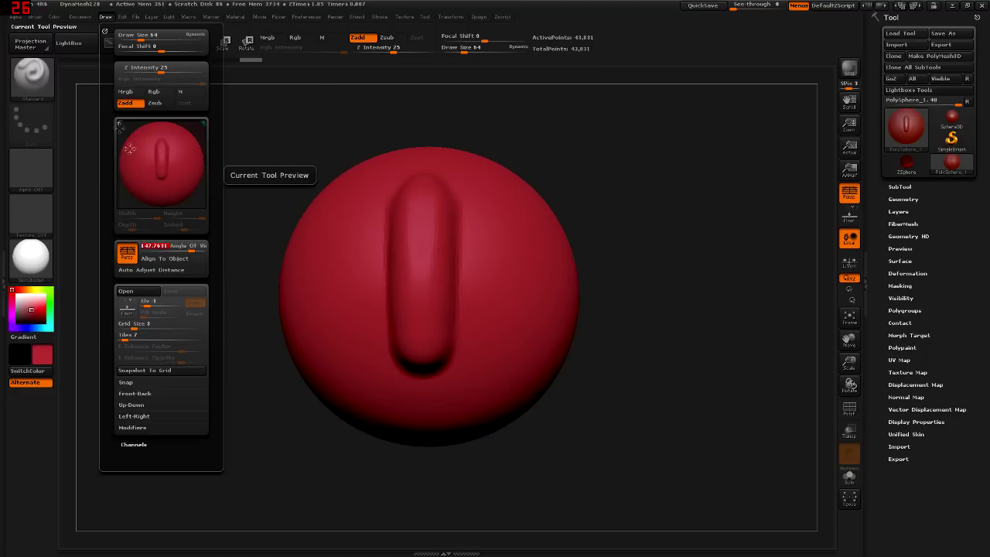
{"action": "left_click_drag", "start_coordinate": [190, 252], "coordinate": [147, 253]}
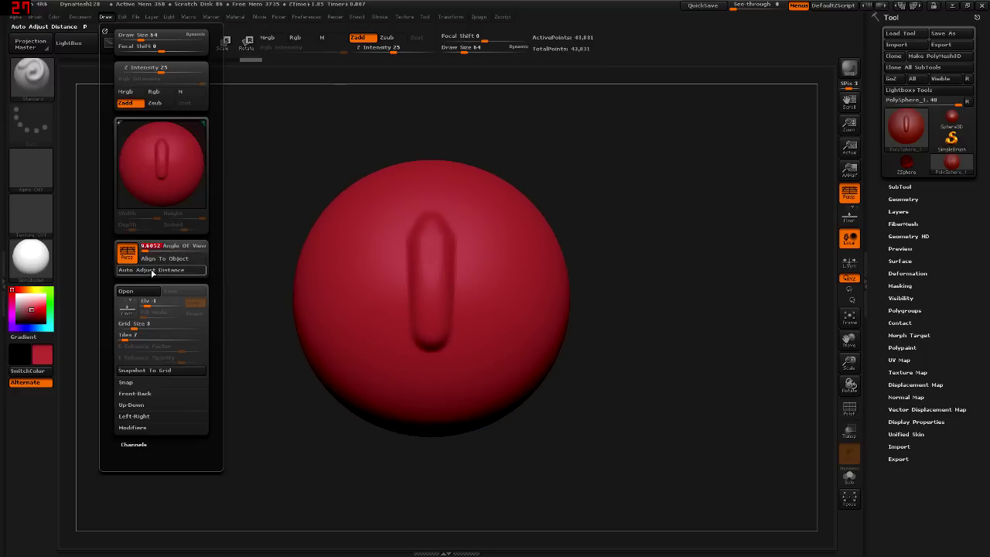
{"action": "type", "text": "25"}
{"action": "key", "text": "Return"}
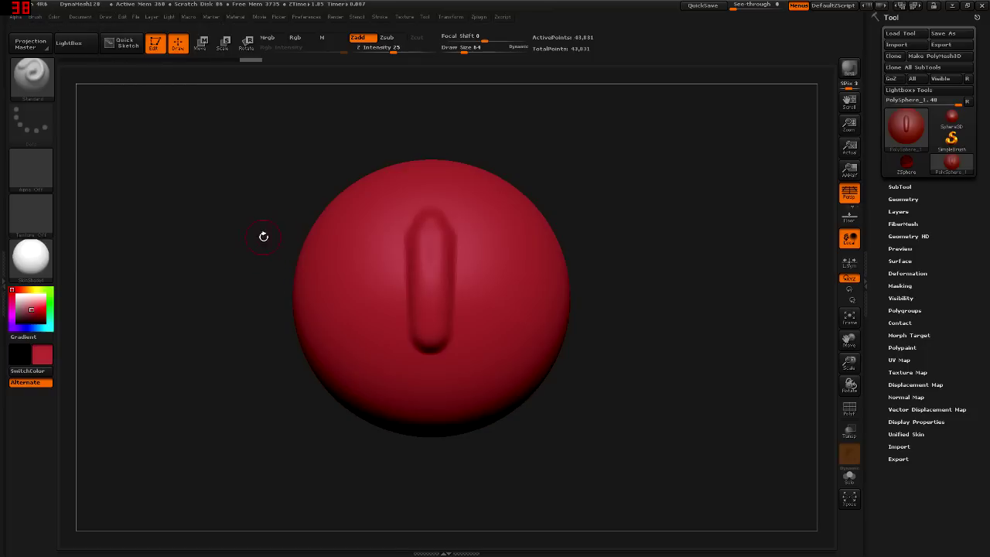
{"action": "mouse_move", "coordinate": [263, 236]}
{"action": "left_mouse_down"}
{"action": "mouse_move", "coordinate": [425, 259]}
{"action": "mouse_move", "coordinate": [427, 274]}
{"action": "left_mouse_up"}
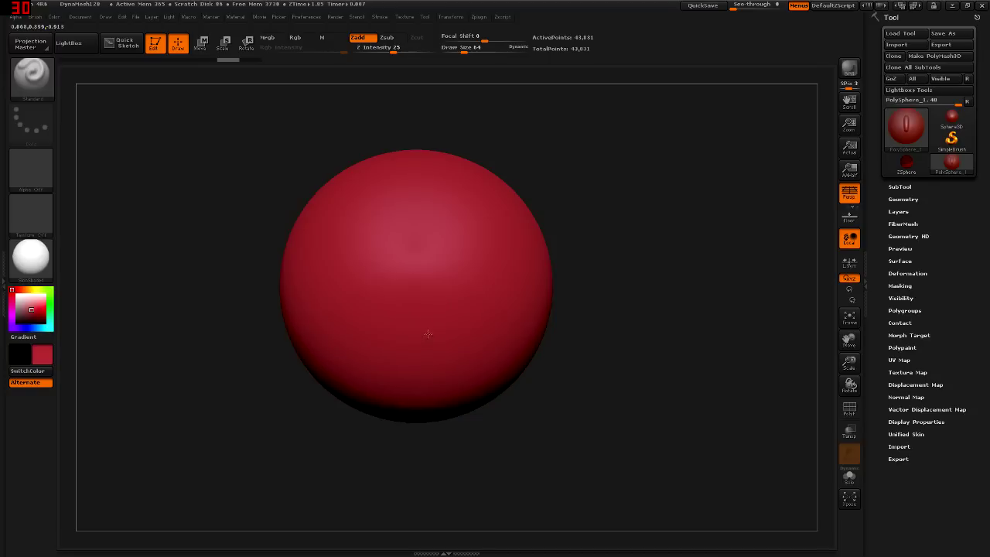
- Undo a stray stroke, then sculpt a mirrored vertical groove and horizontal band forming a cross
{"action": "left_click_drag", "start_coordinate": [460, 271], "coordinate": [480, 234]}
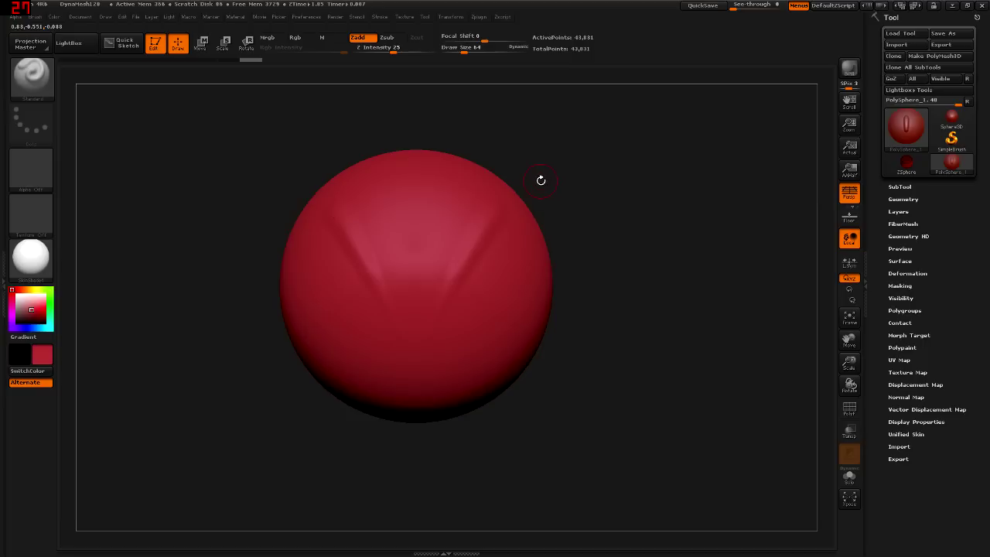
{"action": "key", "text": "ctrl+z"}
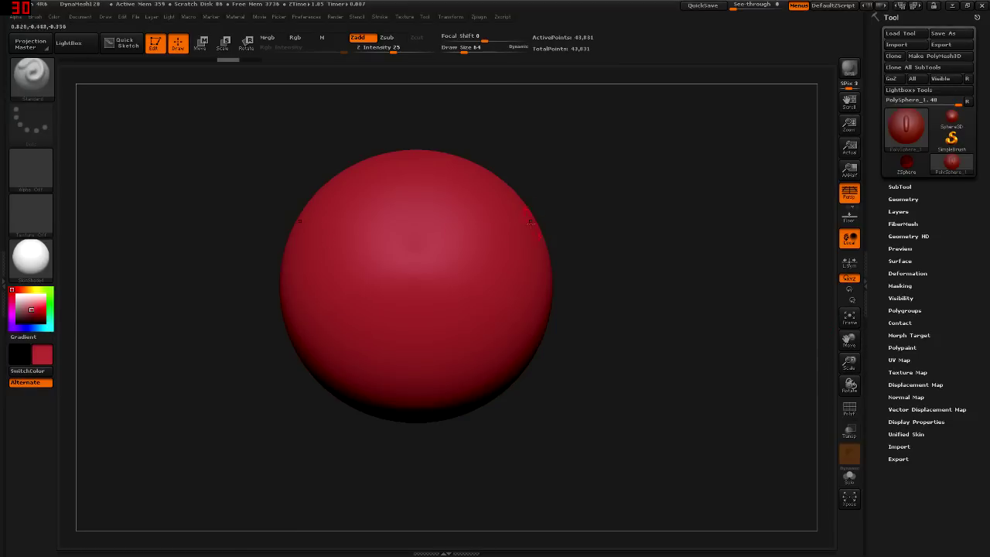
{"action": "mouse_move", "coordinate": [483, 225]}
{"action": "right_mouse_down", "text": "alt"}
{"action": "mouse_move", "coordinate": [501, 209]}
{"action": "mouse_move", "coordinate": [480, 221]}
{"action": "right_mouse_up", "text": "alt"}
{"action": "left_click_drag", "start_coordinate": [434, 218], "coordinate": [433, 321]}
{"action": "mouse_move", "coordinate": [433, 262]}
{"action": "left_mouse_down"}
{"action": "mouse_move", "coordinate": [458, 263]}
{"action": "mouse_move", "coordinate": [403, 267]}
{"action": "left_mouse_up"}
- Orbit around the sculpted cross and turn it to face the front
{"action": "mouse_move", "coordinate": [534, 236]}
{"action": "right_mouse_down"}
{"action": "mouse_move", "coordinate": [464, 236]}
{"action": "mouse_move", "coordinate": [572, 232]}
{"action": "mouse_move", "coordinate": [557, 224]}
{"action": "mouse_move", "coordinate": [495, 248]}
{"action": "mouse_move", "coordinate": [536, 254]}
{"action": "right_mouse_up"}
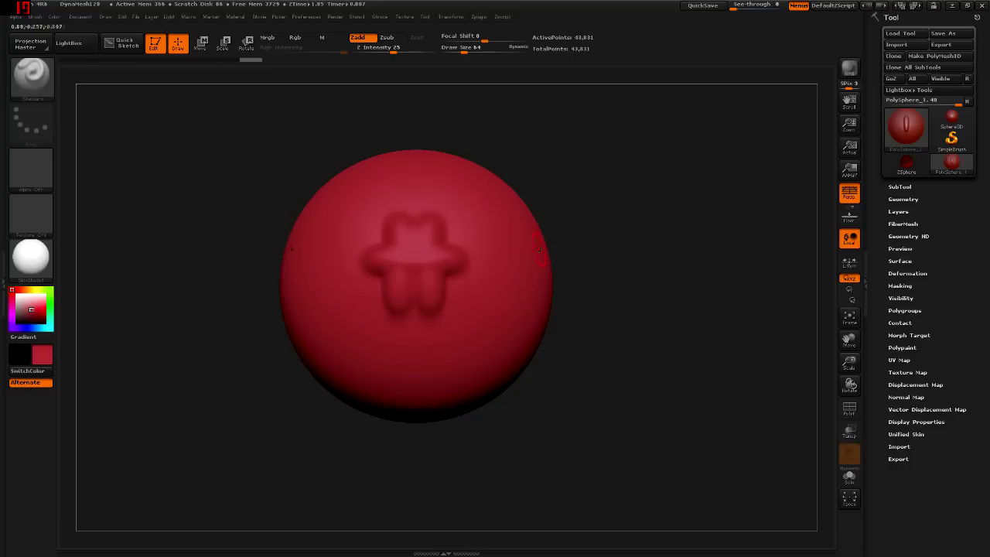
{"action": "mouse_move", "coordinate": [535, 245]}
{"action": "right_mouse_down"}
{"action": "mouse_move", "coordinate": [502, 232]}
{"action": "mouse_move", "coordinate": [562, 197]}
{"action": "mouse_move", "coordinate": [564, 218]}
{"action": "mouse_move", "coordinate": [452, 233]}
{"action": "mouse_move", "coordinate": [516, 230]}
{"action": "mouse_move", "coordinate": [517, 365]}
{"action": "mouse_move", "coordinate": [512, 347]}
{"action": "right_mouse_up"}
{"action": "mouse_move", "coordinate": [552, 230]}
{"action": "right_mouse_down"}
{"action": "mouse_move", "coordinate": [482, 353]}
{"action": "mouse_move", "coordinate": [471, 307]}
{"action": "mouse_move", "coordinate": [505, 352]}
{"action": "mouse_move", "coordinate": [489, 369]}
{"action": "mouse_move", "coordinate": [488, 212]}
{"action": "mouse_move", "coordinate": [470, 331]}
{"action": "right_mouse_up"}
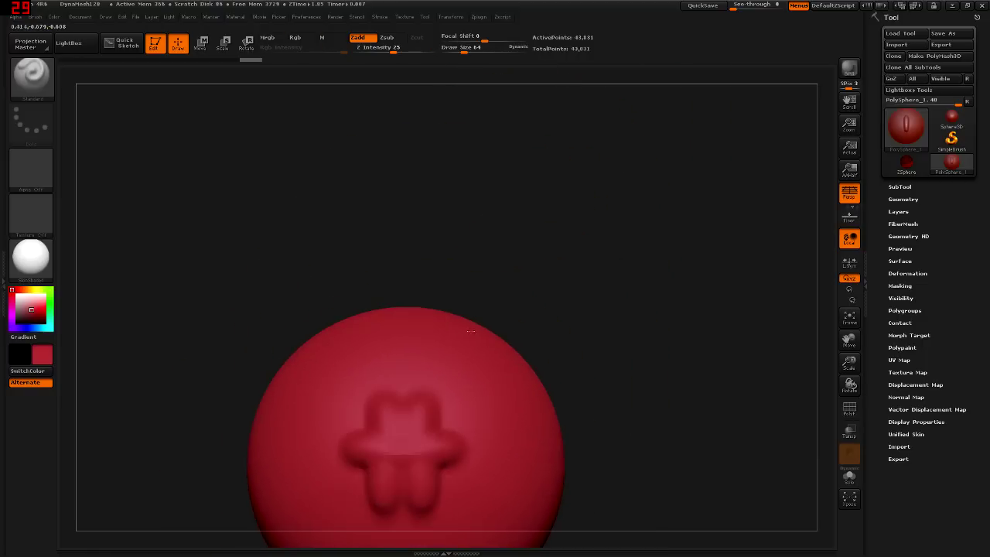
{"action": "mouse_move", "coordinate": [460, 399]}
{"action": "right_mouse_down"}
{"action": "mouse_move", "coordinate": [502, 263]}
{"action": "mouse_move", "coordinate": [540, 272]}
{"action": "mouse_move", "coordinate": [402, 286]}
{"action": "mouse_move", "coordinate": [504, 263]}
{"action": "right_mouse_up"}
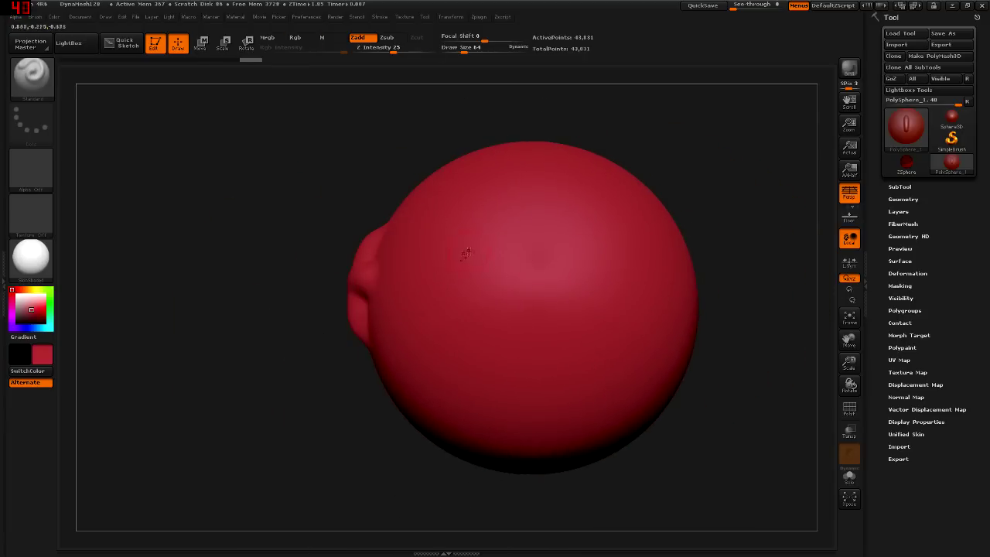
{"action": "right_click_drag", "start_coordinate": [446, 287], "coordinate": [509, 276]}
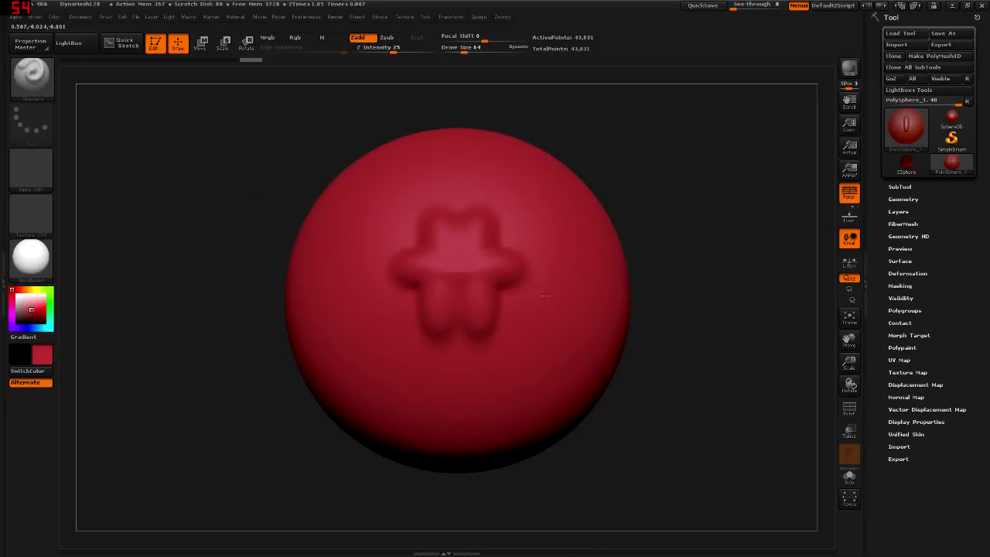
- Swap brushes with the B-S-T shortcut, returning to Standard, and zoom the document canvas
{"action": "key", "text": "b"}
{"action": "key", "text": "s"}
{"action": "key", "text": "t"}
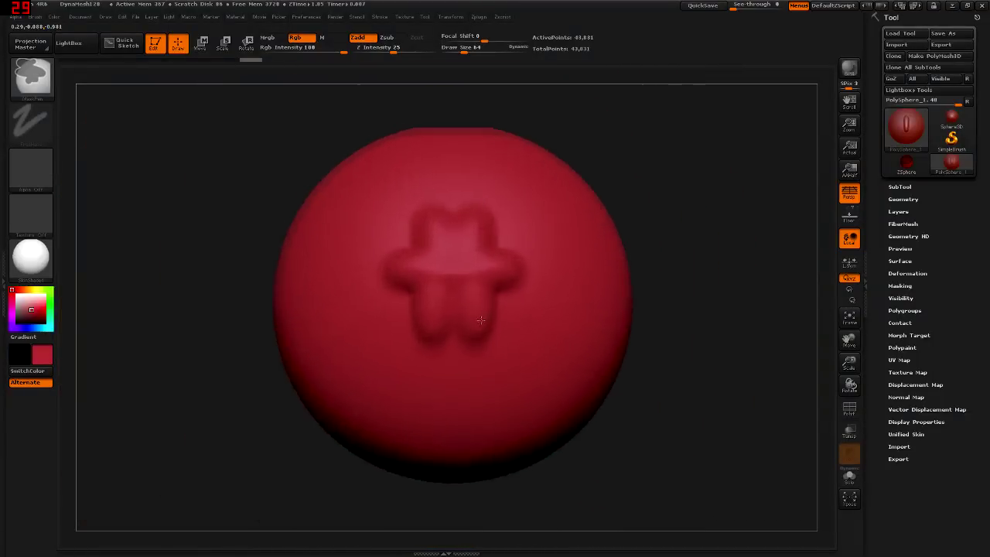
{"action": "key", "text": "b"}
{"action": "key", "text": "s"}
{"action": "key", "text": "t"}
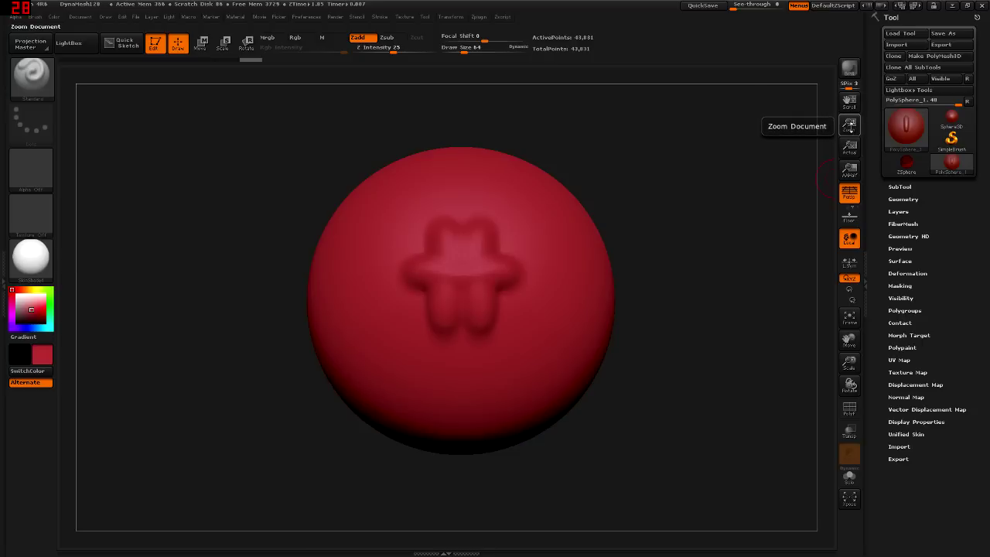
{"action": "mouse_move", "coordinate": [849, 128]}
{"action": "left_mouse_down"}
{"action": "mouse_move", "coordinate": [651, 240]}
{"action": "mouse_move", "coordinate": [828, 174]}
{"action": "left_mouse_up"}
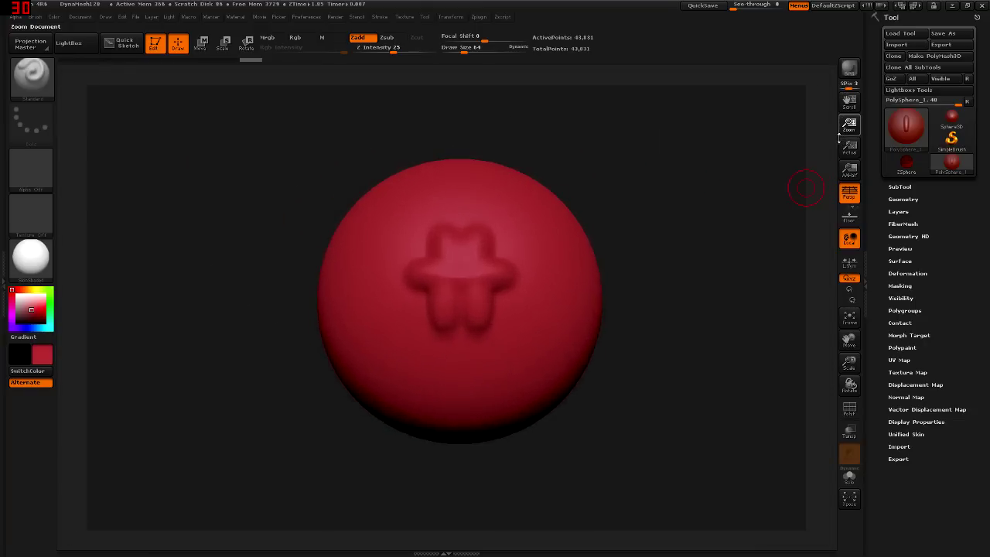
- Switch to the Paint brush with B-P-A, zoom the sphere, return to Standard and pan up-right
{"action": "key", "text": "b"}
{"action": "key", "text": "p"}
{"action": "key", "text": "a"}
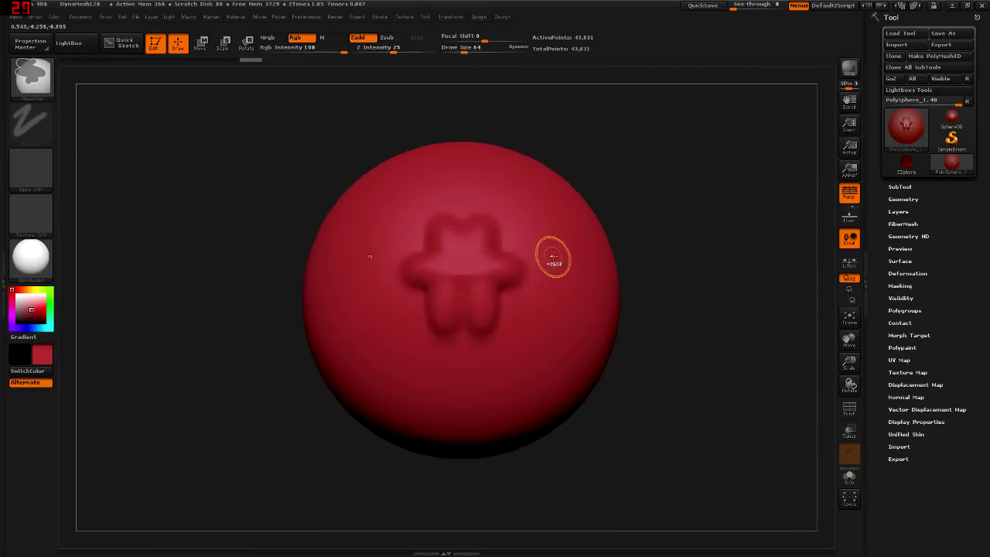
{"action": "mouse_move", "coordinate": [557, 252]}
{"action": "right_mouse_down", "text": "ctrl"}
{"action": "mouse_move", "coordinate": [555, 219]}
{"action": "mouse_move", "coordinate": [724, 166]}
{"action": "right_mouse_up", "text": "ctrl"}
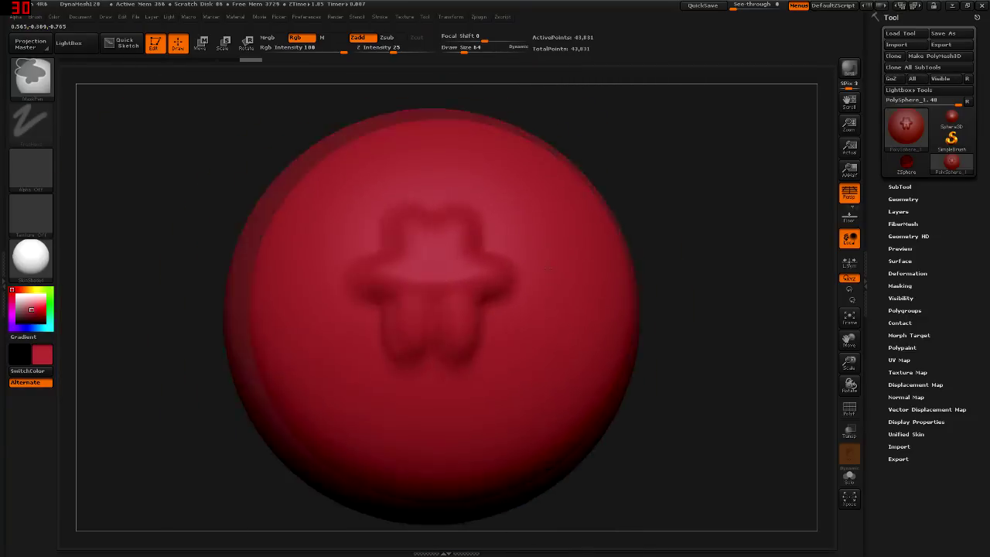
{"action": "key", "text": "b"}
{"action": "key", "text": "s"}
{"action": "key", "text": "t"}
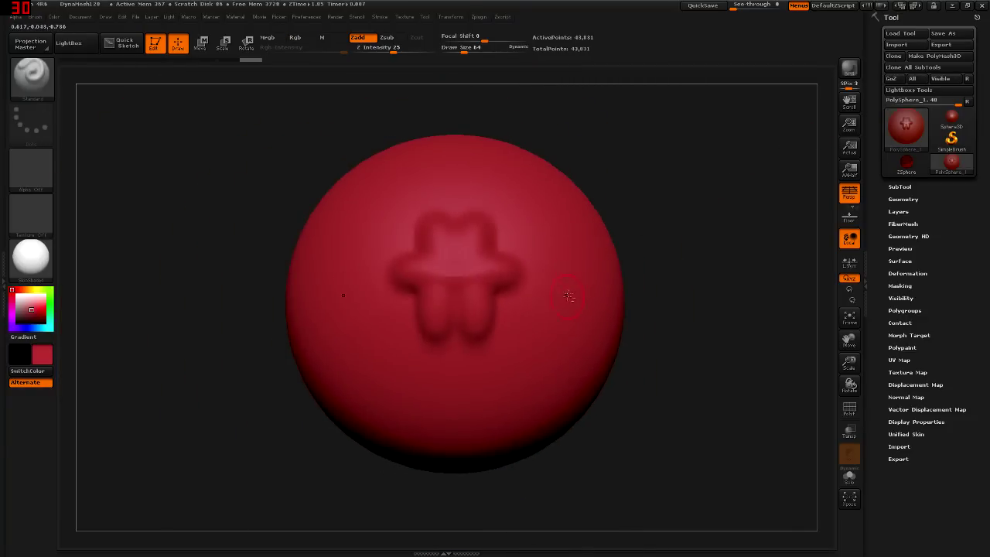
{"action": "right_click_drag", "start_coordinate": [568, 296], "coordinate": [590, 259], "text": "alt"}
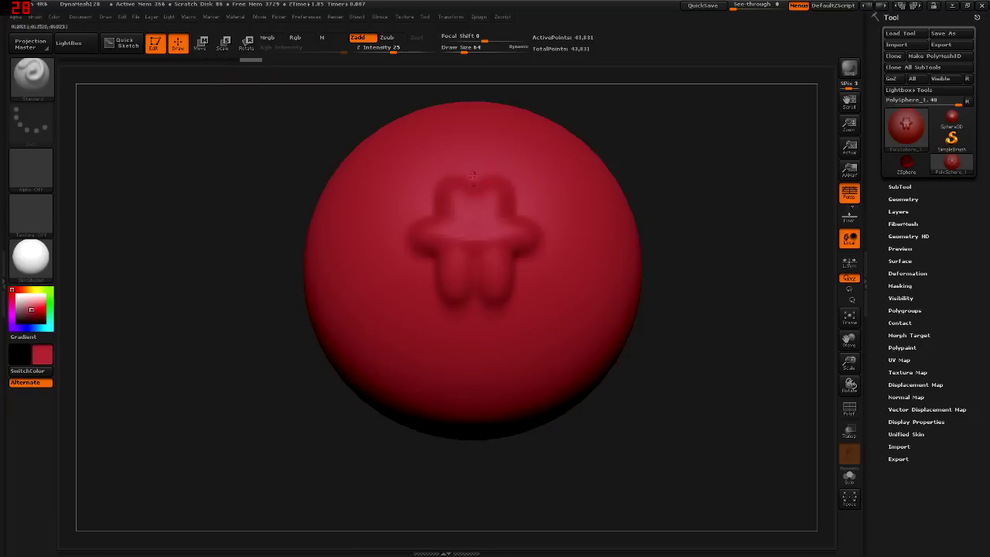
- Toggle transparency on and off, then show the polygon wireframe with PolyF
{"action": "left_click", "coordinate": [849, 435]}
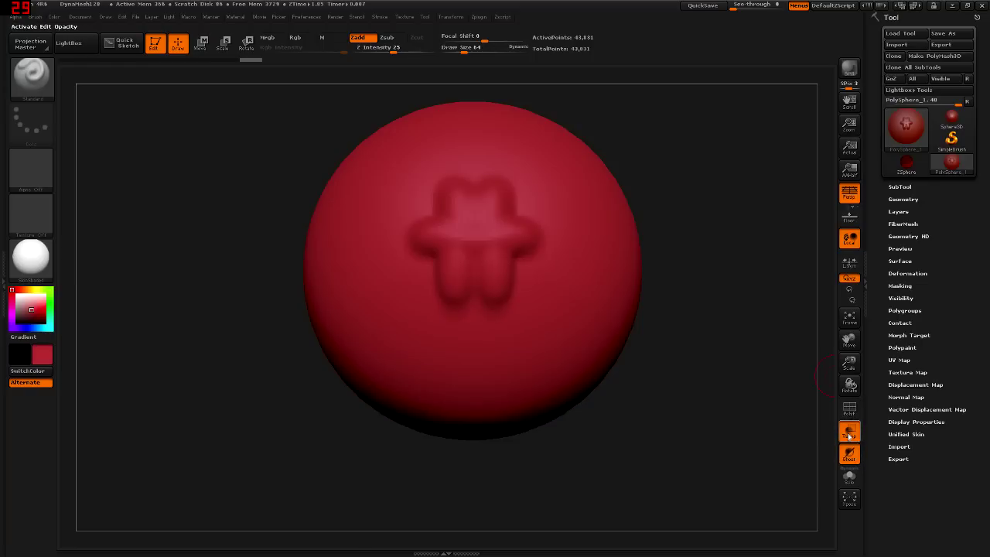
{"action": "left_click", "coordinate": [849, 435]}
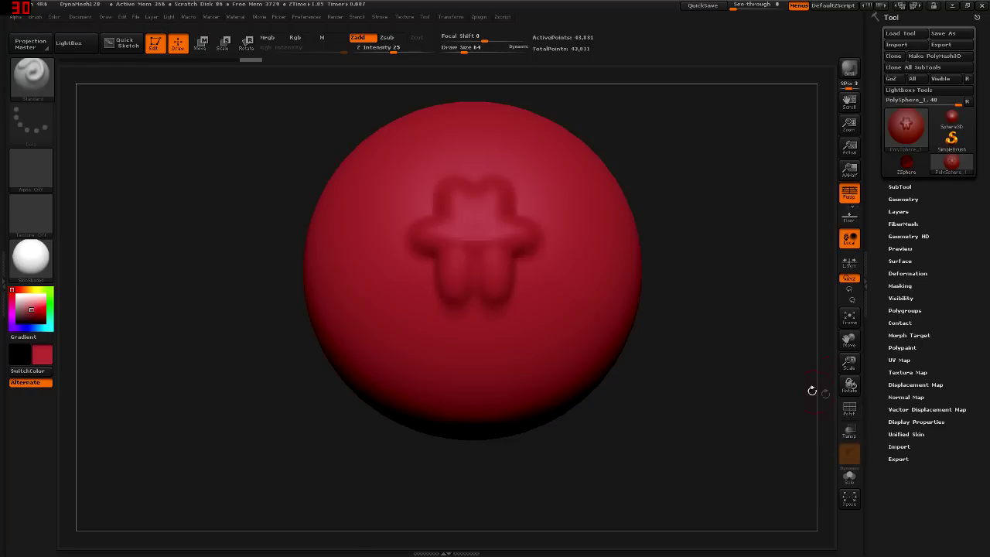
{"action": "key", "text": "shift"}
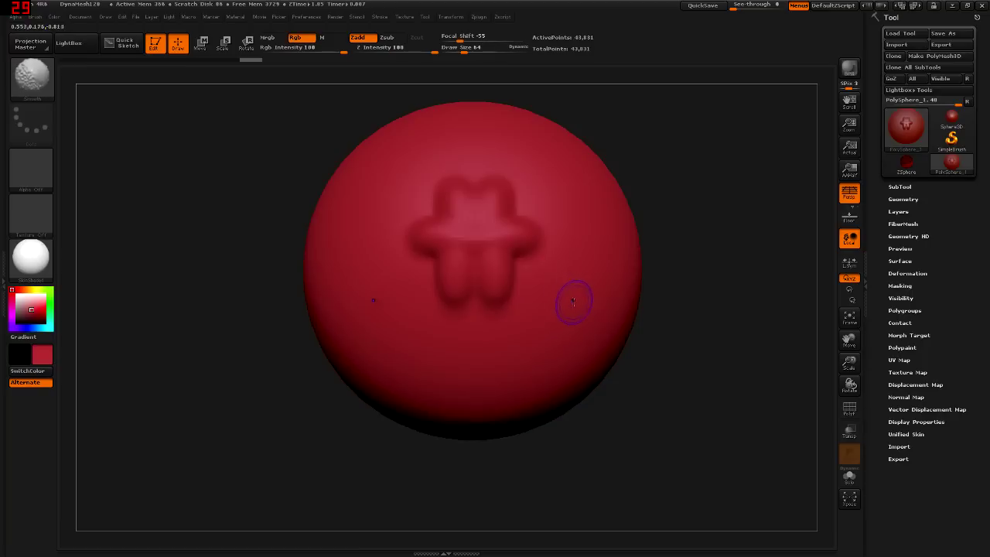
{"action": "key", "text": "shift+f"}
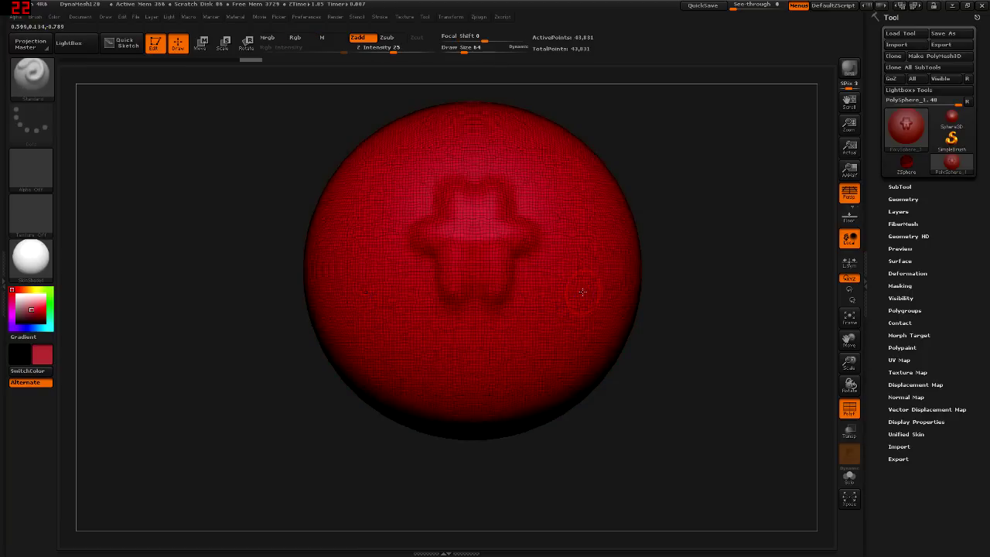
{"action": "left_click", "coordinate": [848, 416]}
{"action": "left_click", "coordinate": [848, 412]}
{"action": "left_click", "coordinate": [849, 412]}
{"action": "left_click", "coordinate": [849, 410]}
- Orbit to the sphere's side and switch brushes, ending on the Standard brush
{"action": "left_click_drag", "start_coordinate": [586, 257], "coordinate": [581, 261]}
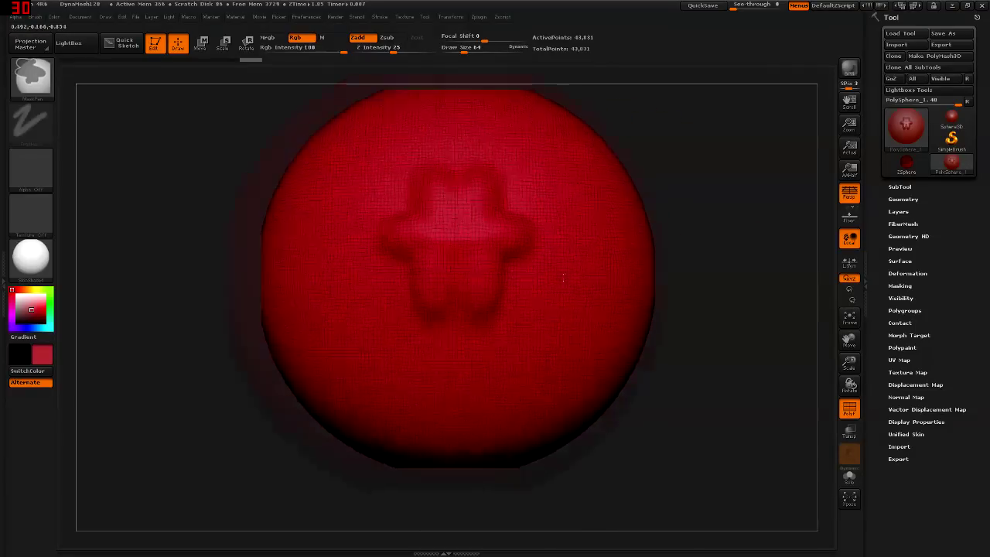
{"action": "scroll", "coordinate": [580, 261], "scroll_direction": "up", "scroll_amount": 8}
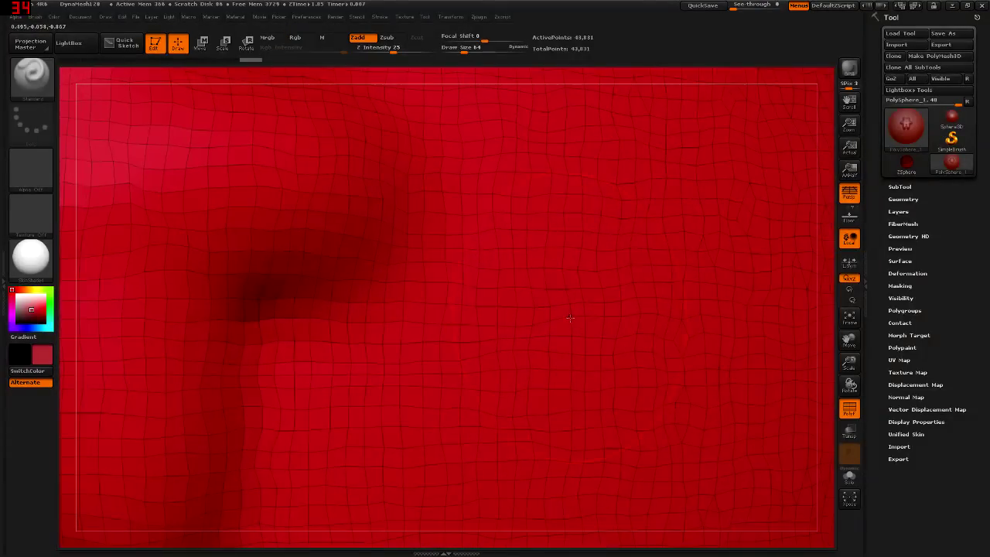
{"action": "right_click_drag", "start_coordinate": [570, 318], "coordinate": [550, 349]}
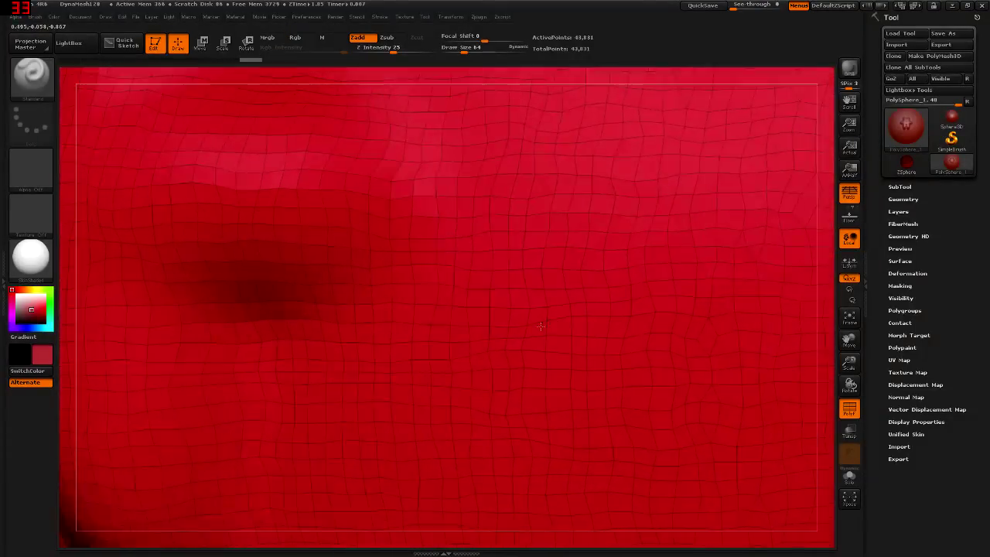
{"action": "key", "text": "b"}
{"action": "key", "text": "c"}
{"action": "key", "text": "b"}
{"action": "scroll", "coordinate": [560, 244], "scroll_direction": "down", "scroll_amount": 5}
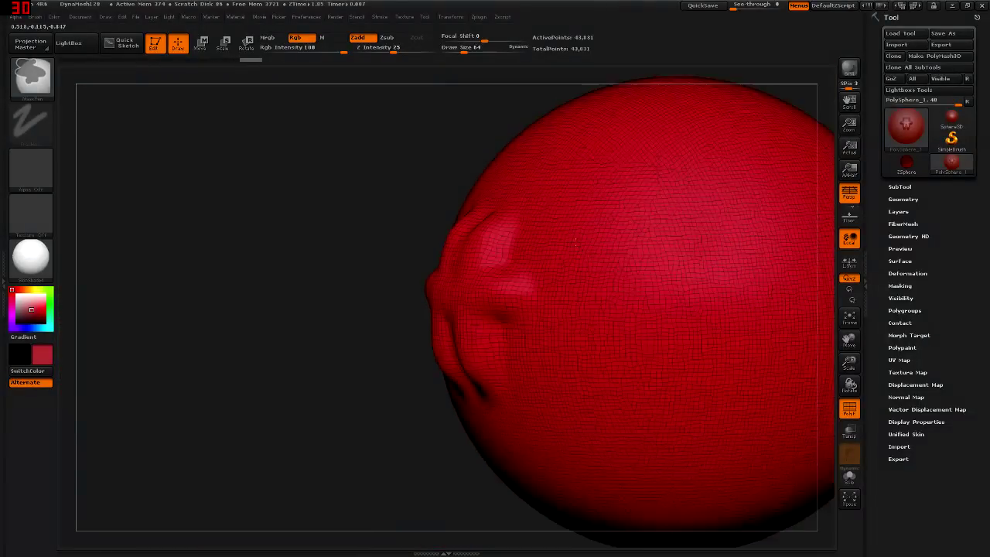
{"action": "key", "text": "b"}
{"action": "key", "text": "s"}
{"action": "key", "text": "t"}
- Sculpt an oval raised ridge along the side of the sphere
{"action": "left_click_drag", "start_coordinate": [659, 257], "coordinate": [639, 383]}
{"action": "left_click_drag", "start_coordinate": [653, 232], "coordinate": [640, 366]}
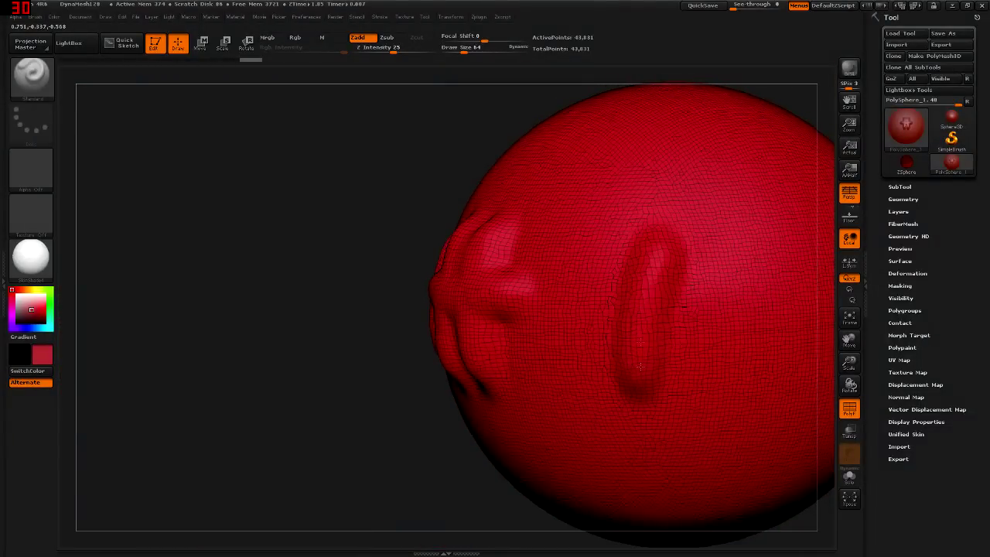
{"action": "mouse_move", "coordinate": [667, 298]}
{"action": "right_mouse_down"}
{"action": "mouse_move", "coordinate": [661, 341]}
{"action": "mouse_move", "coordinate": [662, 304]}
{"action": "mouse_move", "coordinate": [623, 378]}
{"action": "mouse_move", "coordinate": [595, 384]}
{"action": "right_mouse_up"}
{"action": "scroll", "coordinate": [662, 340], "scroll_direction": "up", "scroll_amount": 5}
{"action": "scroll", "coordinate": [650, 325], "scroll_direction": "down", "scroll_amount": 3}
{"action": "scroll", "coordinate": [620, 323], "scroll_direction": "down", "scroll_amount": 2}
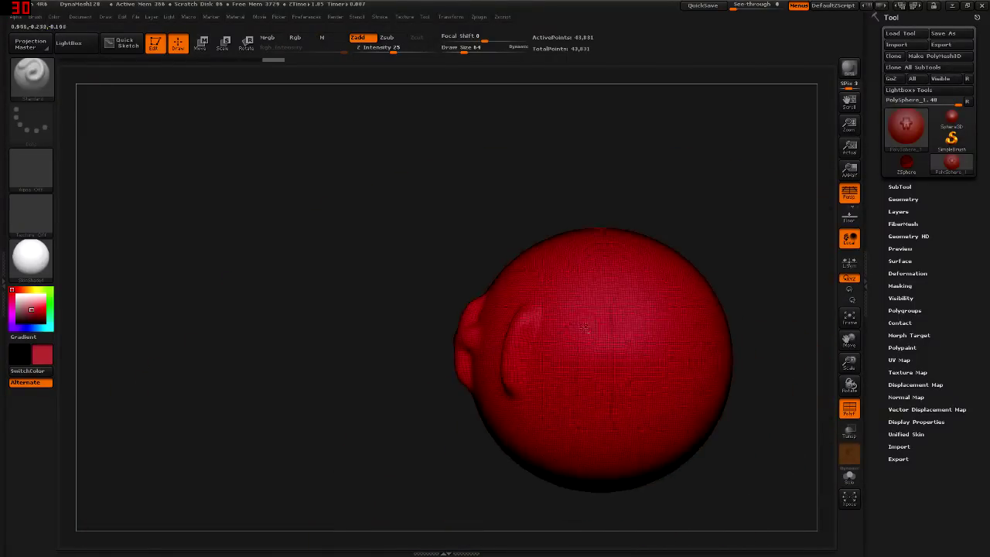
{"action": "scroll", "coordinate": [594, 384], "scroll_direction": "up", "scroll_amount": 2}
{"action": "scroll", "coordinate": [595, 384], "scroll_direction": "up", "scroll_amount": 2}
{"action": "scroll", "coordinate": [595, 384], "scroll_direction": "up", "scroll_amount": 2}
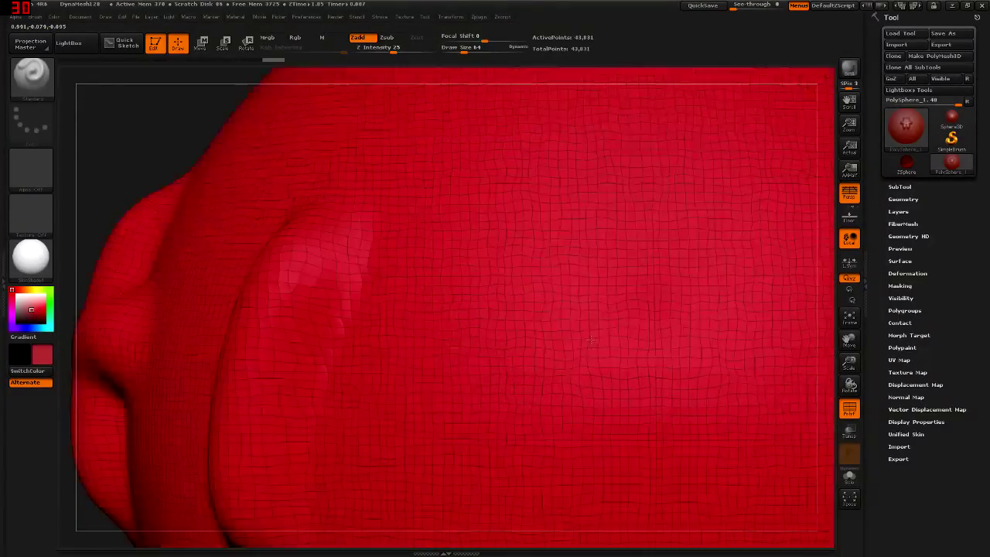
{"action": "scroll", "coordinate": [591, 340], "scroll_direction": "down", "scroll_amount": 3}
{"action": "scroll", "coordinate": [593, 265], "scroll_direction": "down", "scroll_amount": 2}
- Reframe the sphere to fill the canvas and toggle the PolyF wireframe
{"action": "mouse_move", "coordinate": [593, 266]}
{"action": "right_mouse_down", "text": "alt"}
{"action": "mouse_move", "coordinate": [584, 369]}
{"action": "mouse_move", "coordinate": [603, 358]}
{"action": "mouse_move", "coordinate": [584, 315]}
{"action": "right_mouse_up", "text": "alt"}
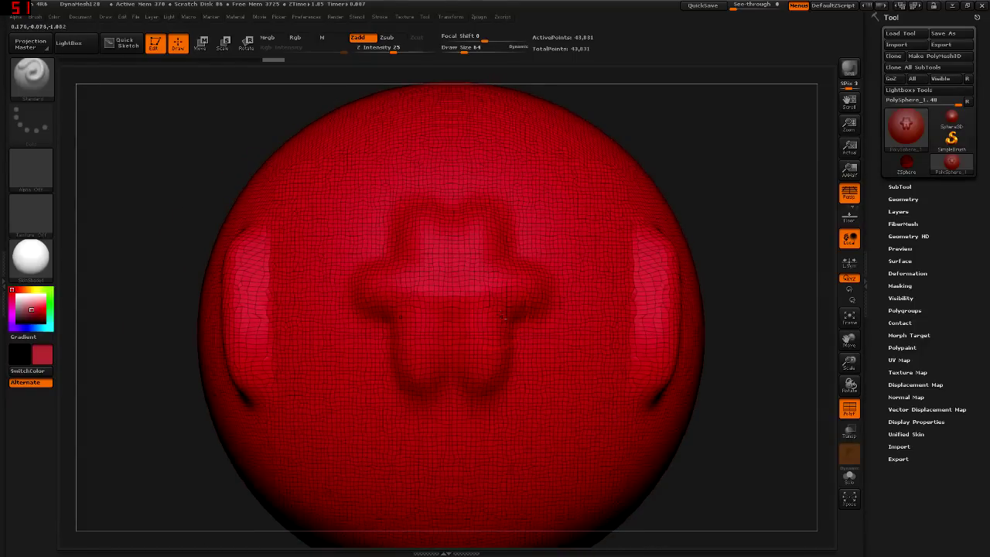
{"action": "right_click_drag", "start_coordinate": [502, 315], "coordinate": [499, 283], "text": "alt"}
{"action": "scroll", "coordinate": [499, 283], "scroll_direction": "down", "scroll_amount": 2}
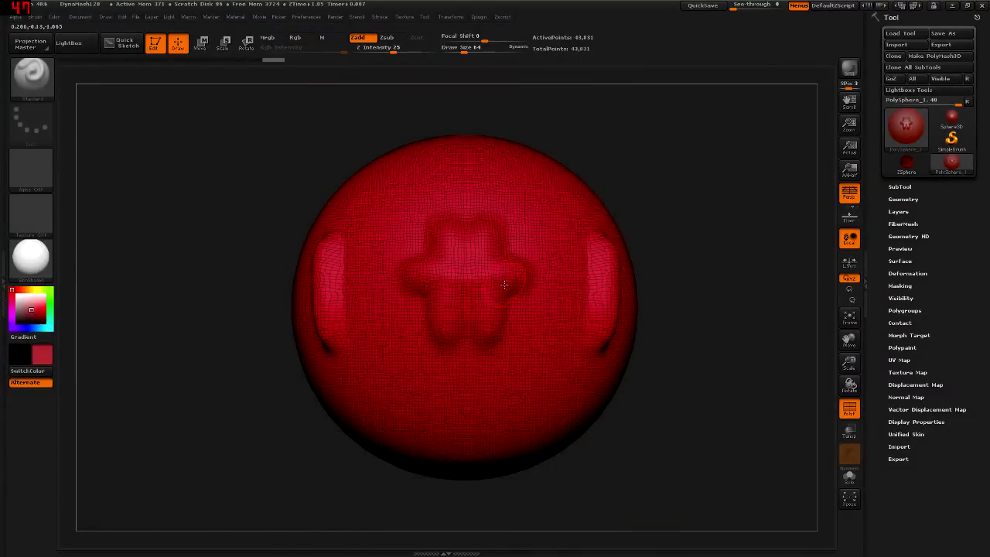
{"action": "right_click_drag", "start_coordinate": [501, 282], "coordinate": [487, 256], "text": "alt"}
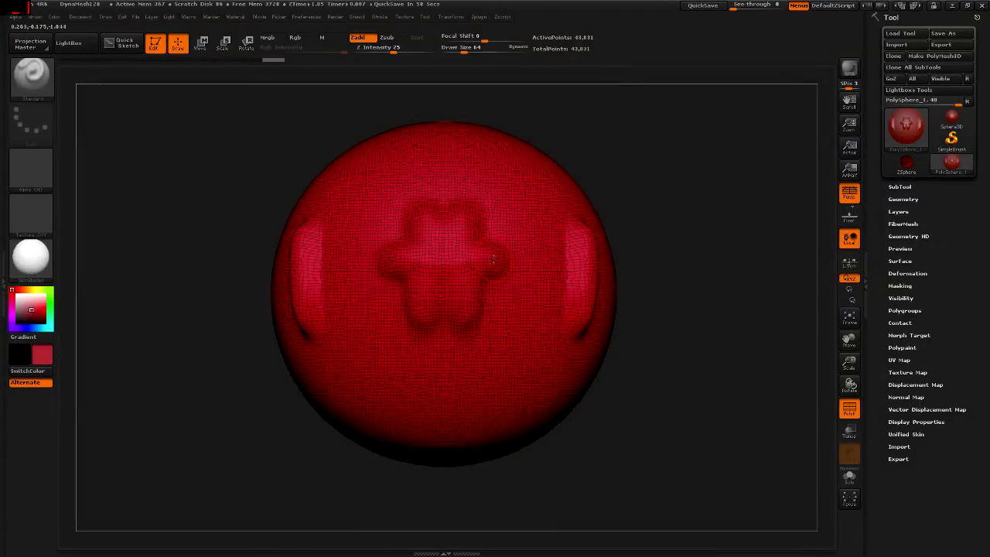
{"action": "right_click_drag", "start_coordinate": [502, 272], "coordinate": [415, 305]}
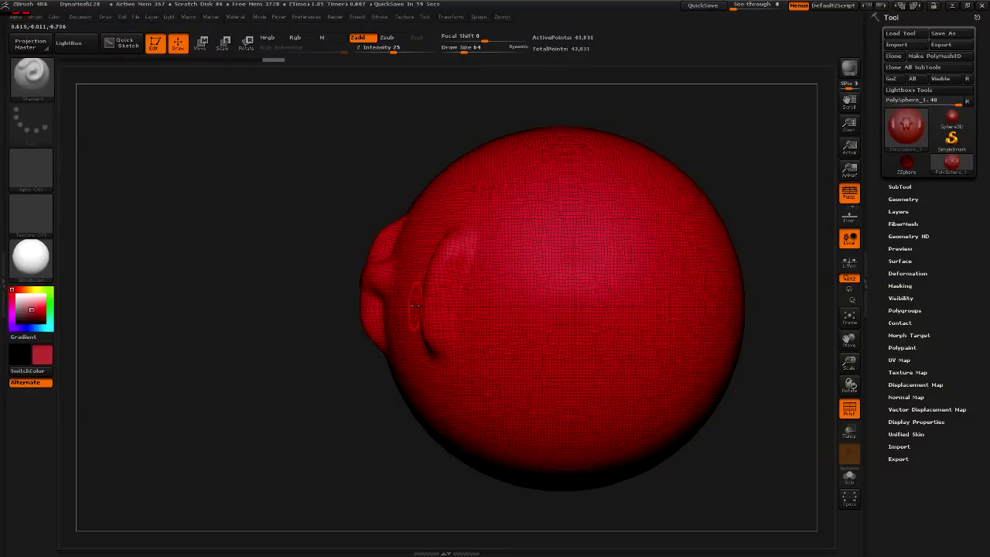
{"action": "mouse_move", "coordinate": [507, 273]}
{"action": "right_mouse_down"}
{"action": "mouse_move", "coordinate": [458, 353]}
{"action": "mouse_move", "coordinate": [464, 309]}
{"action": "mouse_move", "coordinate": [421, 327]}
{"action": "mouse_move", "coordinate": [541, 266]}
{"action": "right_mouse_up"}
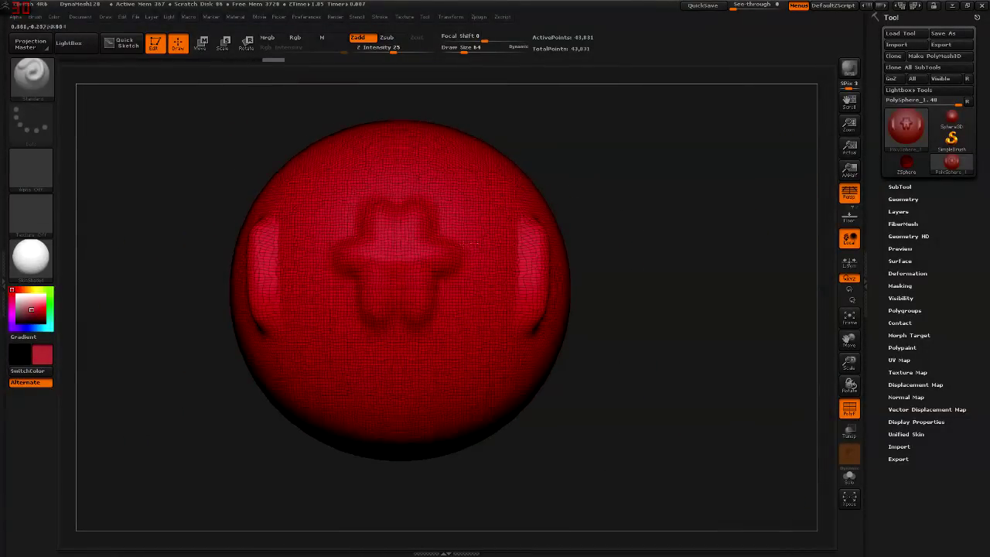
{"action": "key", "text": "shift+f"}
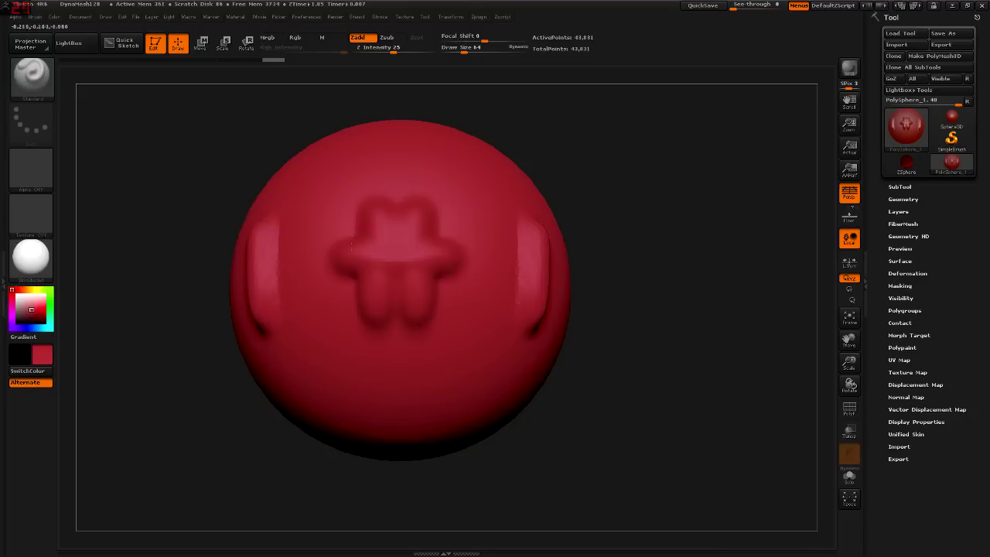
{"action": "key", "text": "shift+f"}
{"action": "key", "text": "shift+f"}
{"action": "key", "text": "shift+f"}
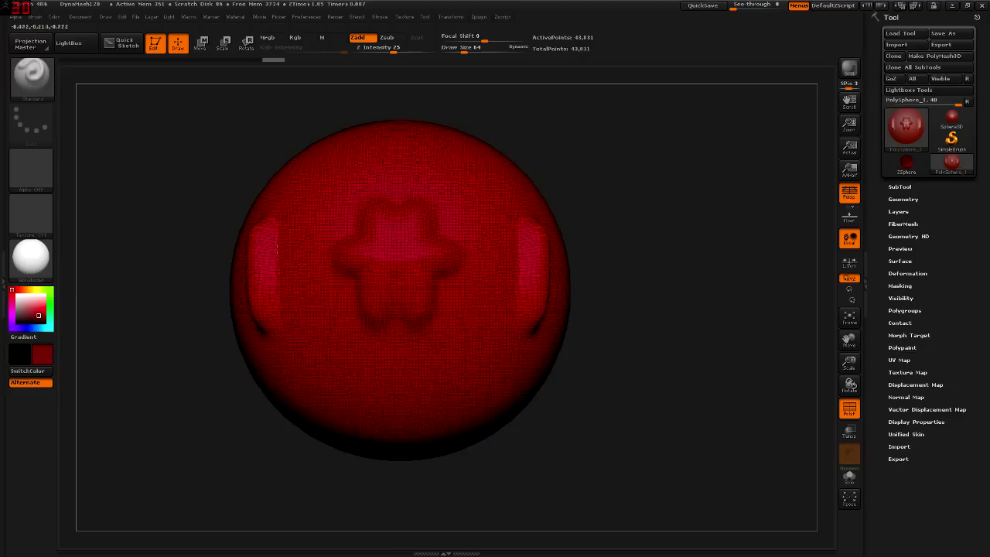
{"action": "left_click", "coordinate": [31, 75]}
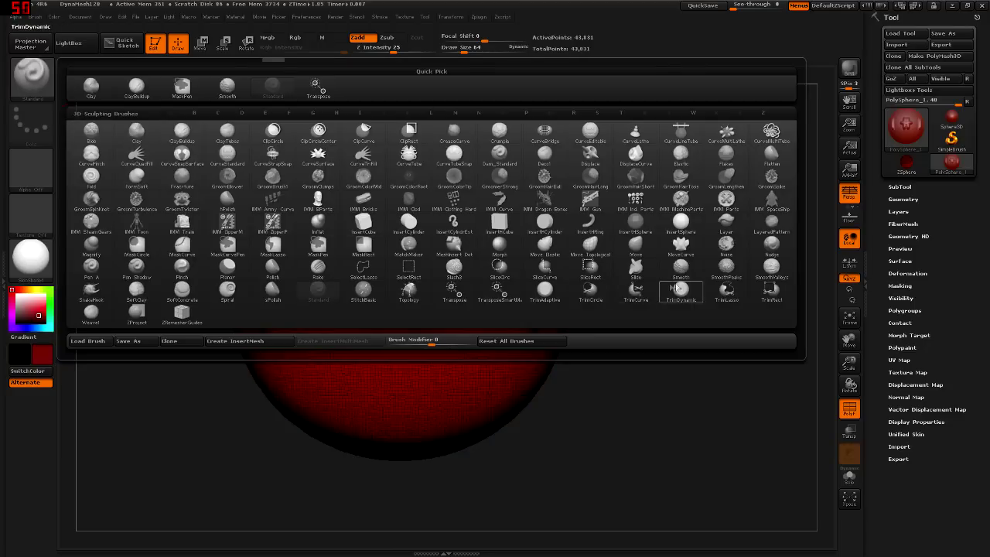
- Switch to the Move brush, enlarge Draw Size to 459, and undo a test pull
{"action": "left_click", "coordinate": [635, 246]}
{"action": "key", "text": "s"}
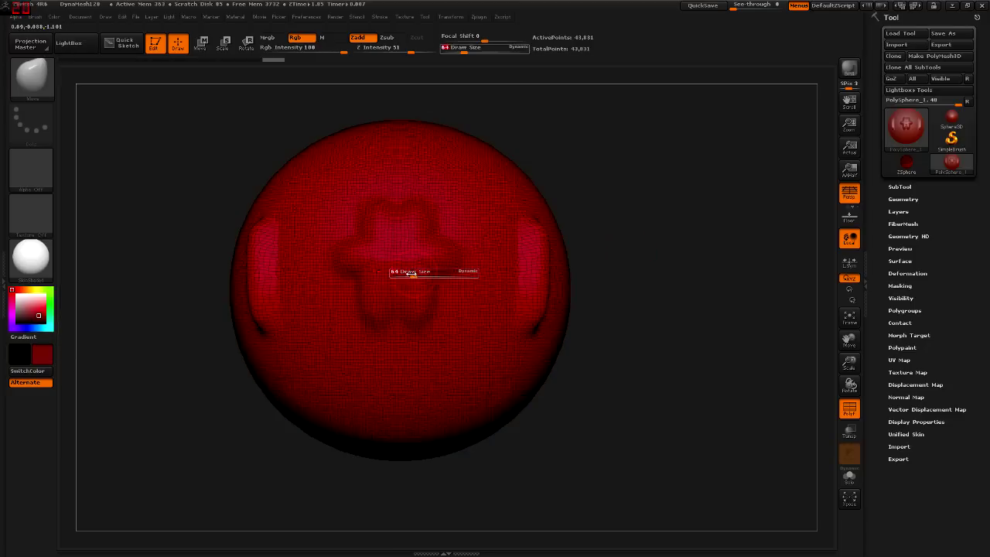
{"action": "left_click_drag", "start_coordinate": [395, 272], "coordinate": [434, 273]}
{"action": "left_click_drag", "start_coordinate": [495, 278], "coordinate": [511, 256]}
{"action": "key", "text": "ctrl+z"}
{"action": "key", "text": "ctrl+z"}
{"action": "key", "text": "ctrl+z"}
{"action": "key", "text": "ctrl+z"}
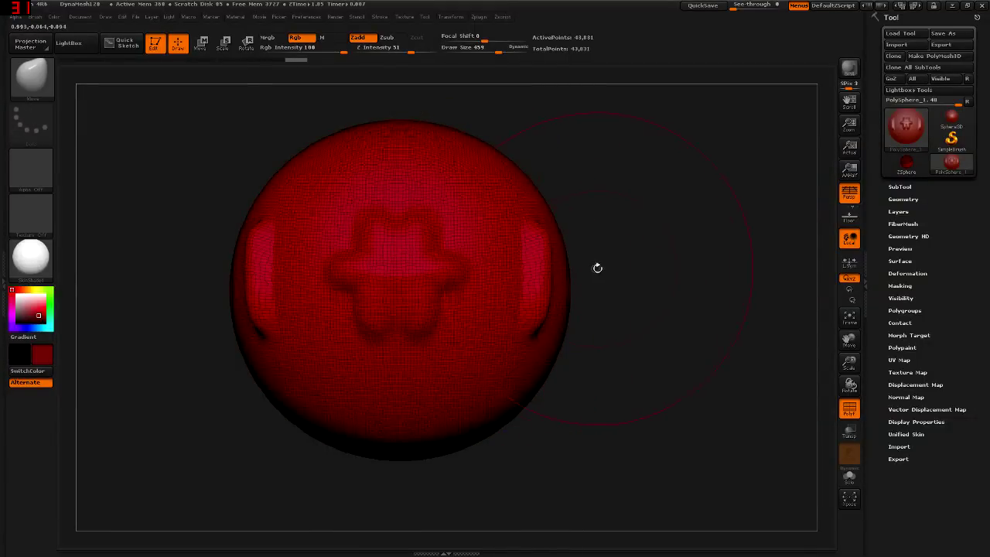
- Stretch the sphere's sides far outward with the Move brush and inspect the result
{"action": "left_click_drag", "start_coordinate": [545, 286], "coordinate": [707, 287]}
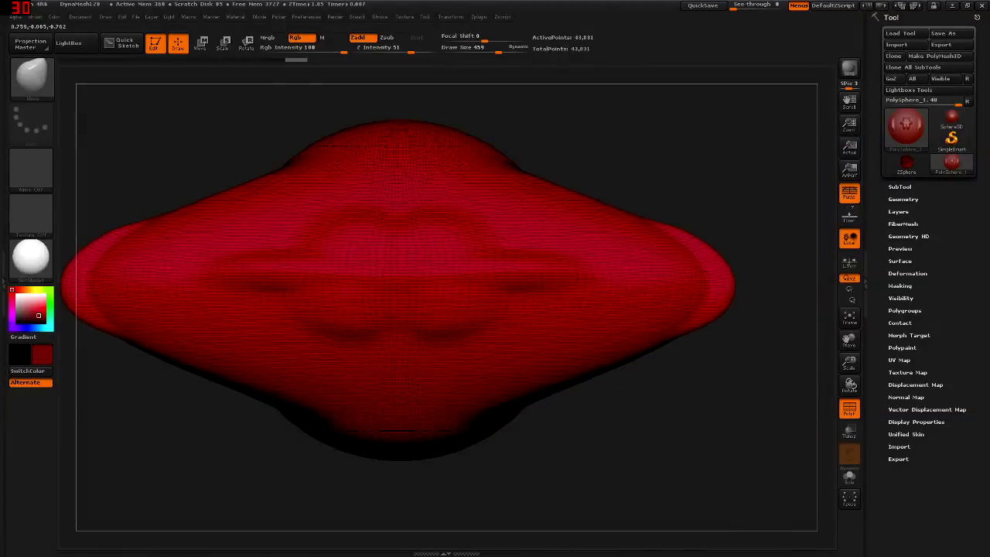
{"action": "mouse_move", "coordinate": [648, 348]}
{"action": "left_mouse_down", "text": "alt"}
{"action": "mouse_move", "coordinate": [625, 230]}
{"action": "mouse_move", "coordinate": [665, 194]}
{"action": "left_mouse_up", "text": "alt"}
{"action": "left_click_drag", "start_coordinate": [652, 305], "coordinate": [478, 280], "text": "alt"}
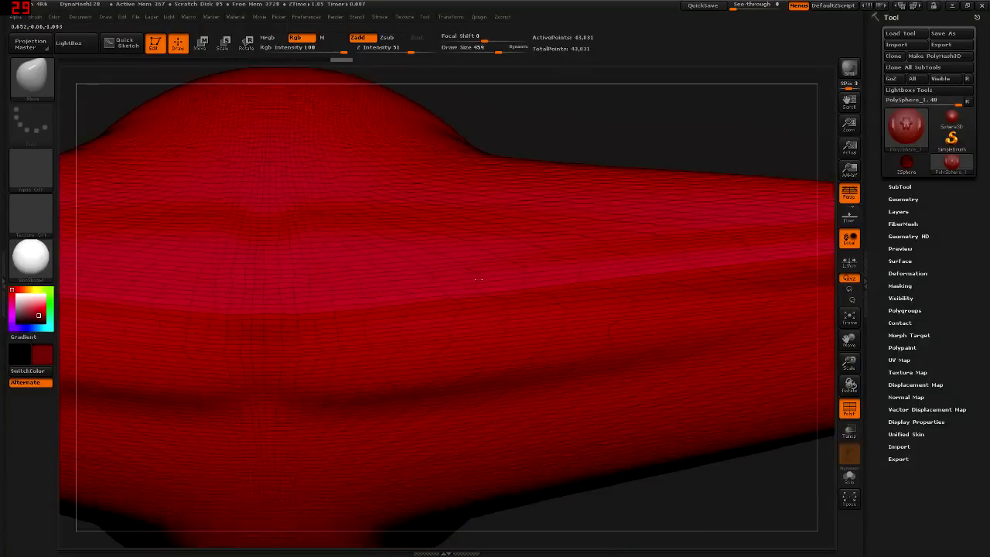
{"action": "right_click_drag", "start_coordinate": [478, 280], "coordinate": [469, 294]}
{"action": "key", "text": "shift+f"}
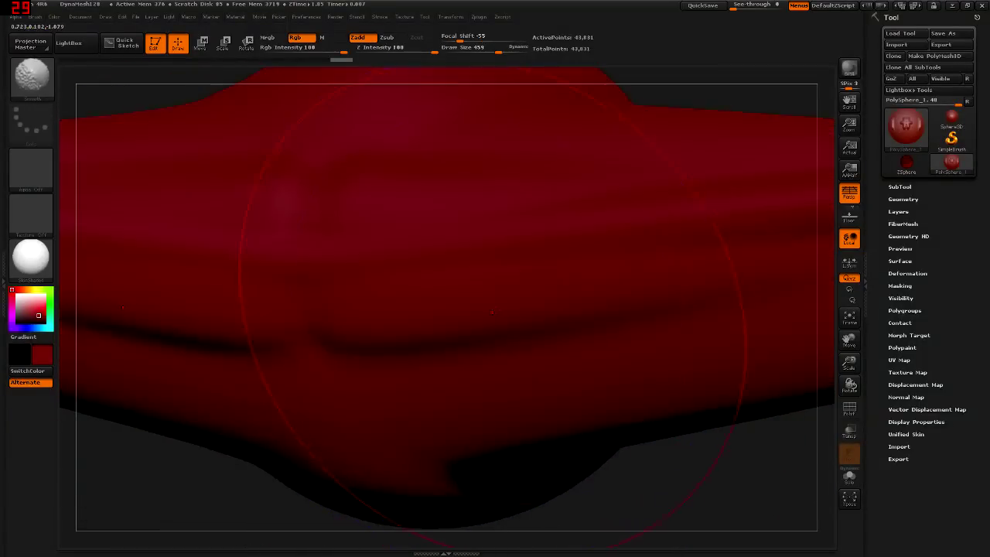
{"action": "mouse_move", "coordinate": [479, 259]}
{"action": "right_mouse_down"}
{"action": "mouse_move", "coordinate": [442, 261]}
{"action": "mouse_move", "coordinate": [478, 338]}
{"action": "right_mouse_up"}
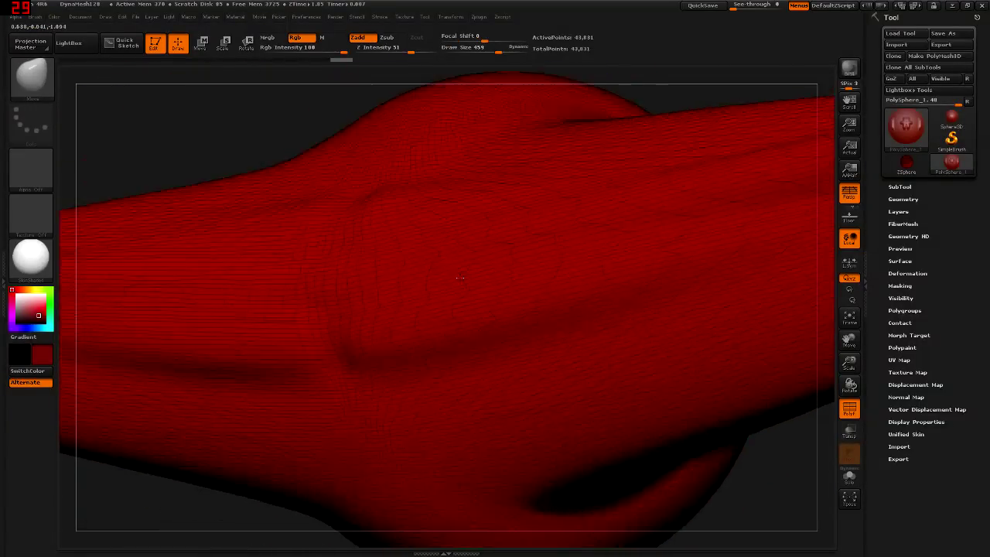
{"action": "key", "text": "shift+f"}
{"action": "key", "text": "b"}
{"action": "key", "text": "c"}
{"action": "key", "text": "b"}
{"action": "key", "text": "f"}
{"action": "key", "text": "b"}
{"action": "key", "text": "m"}
{"action": "key", "text": "v"}
- Orbit around the stretched sphere, toggling the polygon wireframe to examine the bulge
{"action": "right_click_drag", "start_coordinate": [474, 434], "coordinate": [470, 509]}
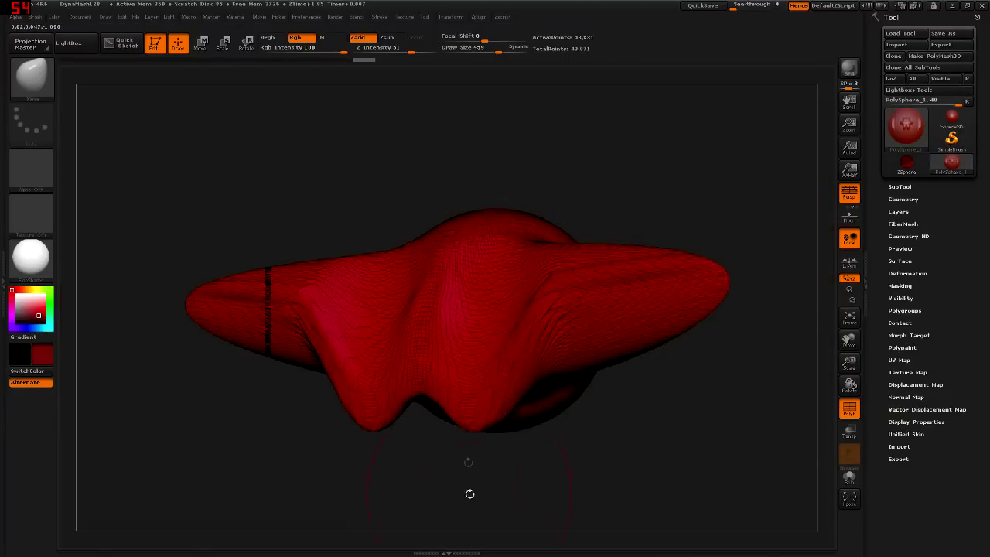
{"action": "key", "text": "shift+f"}
{"action": "mouse_move", "coordinate": [477, 318]}
{"action": "right_mouse_down"}
{"action": "mouse_move", "coordinate": [524, 342]}
{"action": "mouse_move", "coordinate": [576, 333]}
{"action": "mouse_move", "coordinate": [583, 316]}
{"action": "mouse_move", "coordinate": [574, 408]}
{"action": "right_mouse_up"}
{"action": "key", "text": "shift+f"}
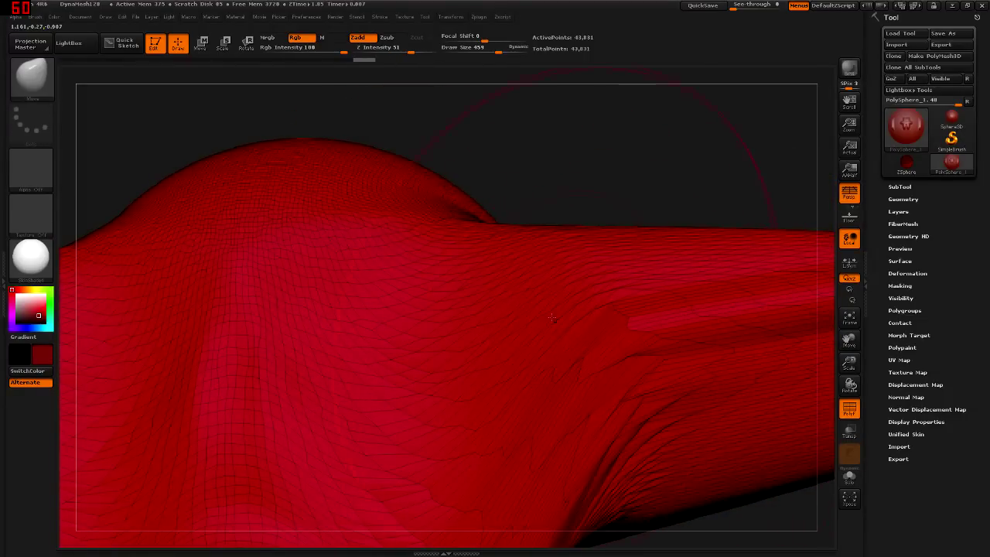
{"action": "right_click_drag", "start_coordinate": [551, 317], "coordinate": [562, 339]}
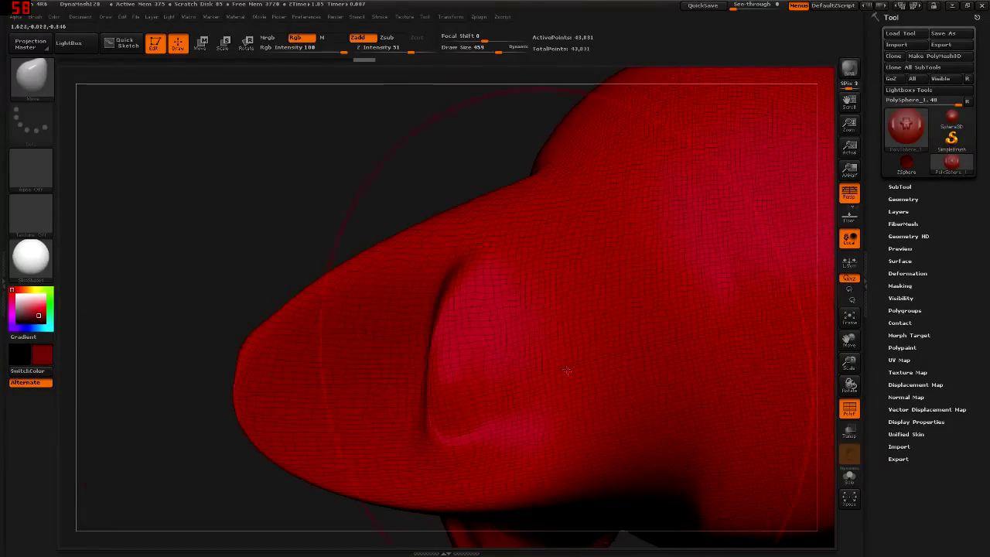
{"action": "mouse_move", "coordinate": [559, 346]}
{"action": "right_mouse_down"}
{"action": "mouse_move", "coordinate": [537, 294]}
{"action": "mouse_move", "coordinate": [576, 333]}
{"action": "mouse_move", "coordinate": [553, 243]}
{"action": "mouse_move", "coordinate": [570, 276]}
{"action": "mouse_move", "coordinate": [525, 295]}
{"action": "right_mouse_up"}
{"action": "key", "text": "shift+f"}
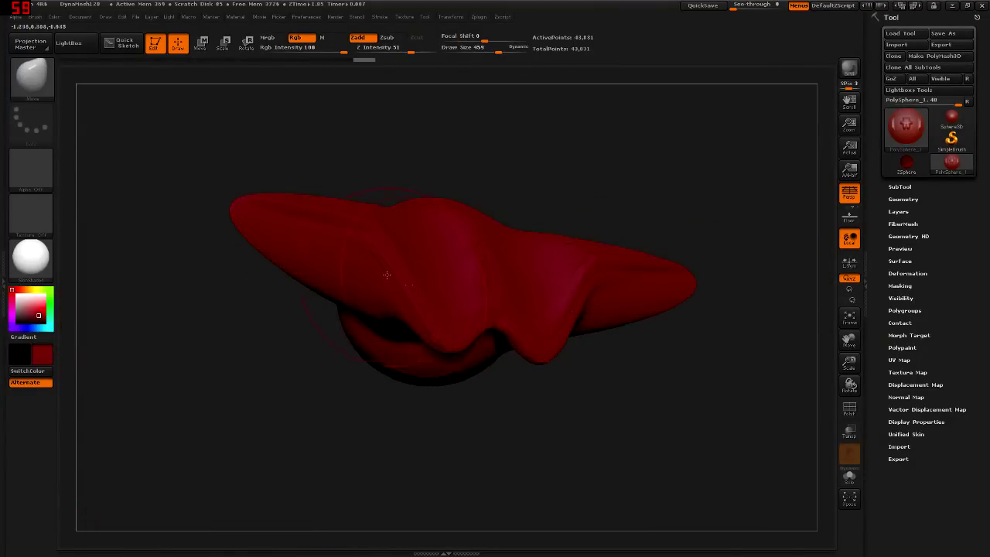
{"action": "mouse_move", "coordinate": [373, 267]}
{"action": "left_mouse_down"}
{"action": "mouse_move", "coordinate": [458, 373]}
{"action": "mouse_move", "coordinate": [440, 373]}
{"action": "left_mouse_up"}
- Reduce Draw Size to 131 and undo the stretches back to the round sphere
{"action": "key", "text": "s"}
{"action": "mouse_move", "coordinate": [492, 346]}
{"action": "left_mouse_down"}
{"action": "mouse_move", "coordinate": [437, 334]}
{"action": "mouse_move", "coordinate": [500, 319]}
{"action": "left_mouse_up"}
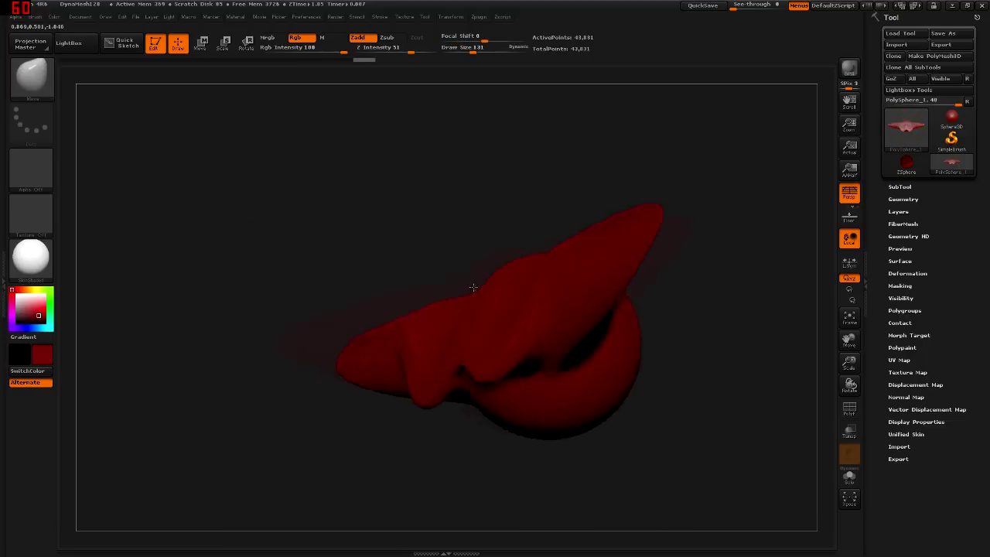
{"action": "key", "text": "b"}
{"action": "key", "text": "c"}
{"action": "key", "text": "b"}
{"action": "key", "text": "ctrl+z"}
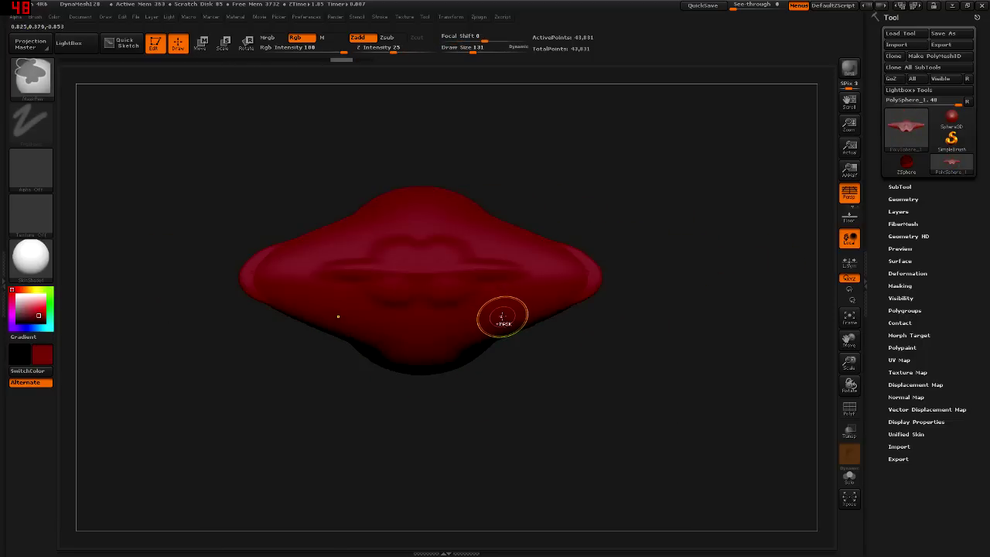
{"action": "key", "text": "b"}
{"action": "key", "text": "m"}
{"action": "key", "text": "v"}
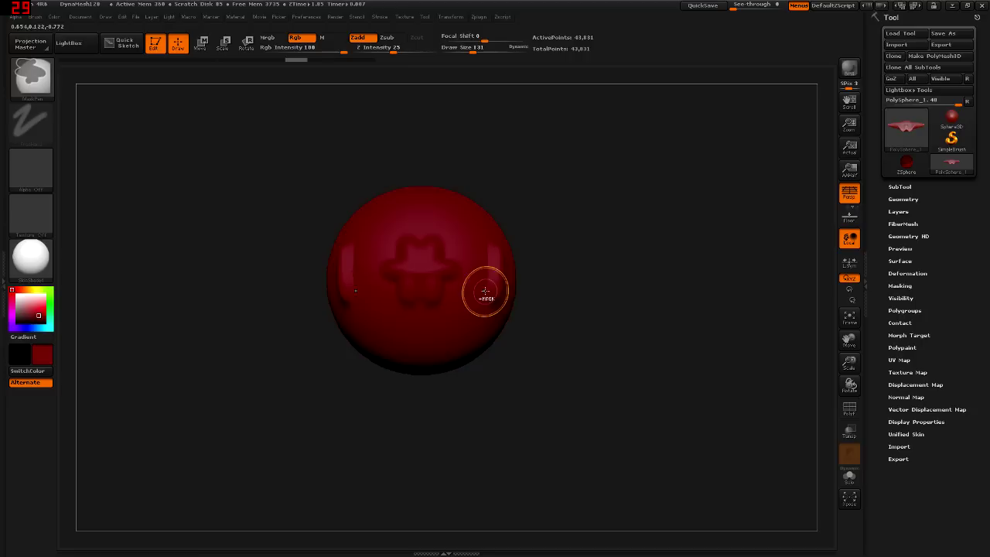
{"action": "right_click_drag", "start_coordinate": [484, 290], "coordinate": [555, 349], "text": "ctrl"}
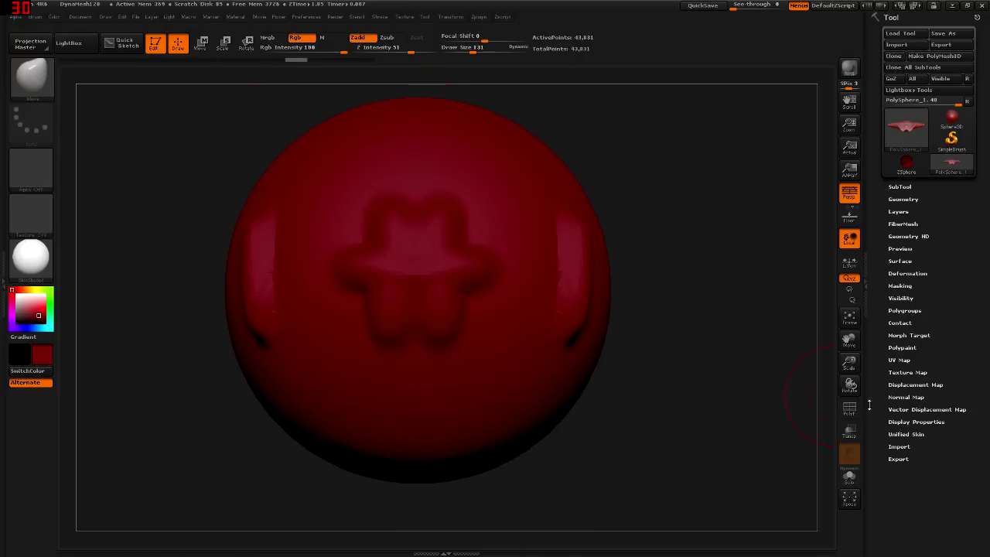
- Insert a cylinder as a new subtool from the SubTool list
{"action": "left_click", "coordinate": [853, 414]}
{"action": "left_click", "coordinate": [850, 415]}
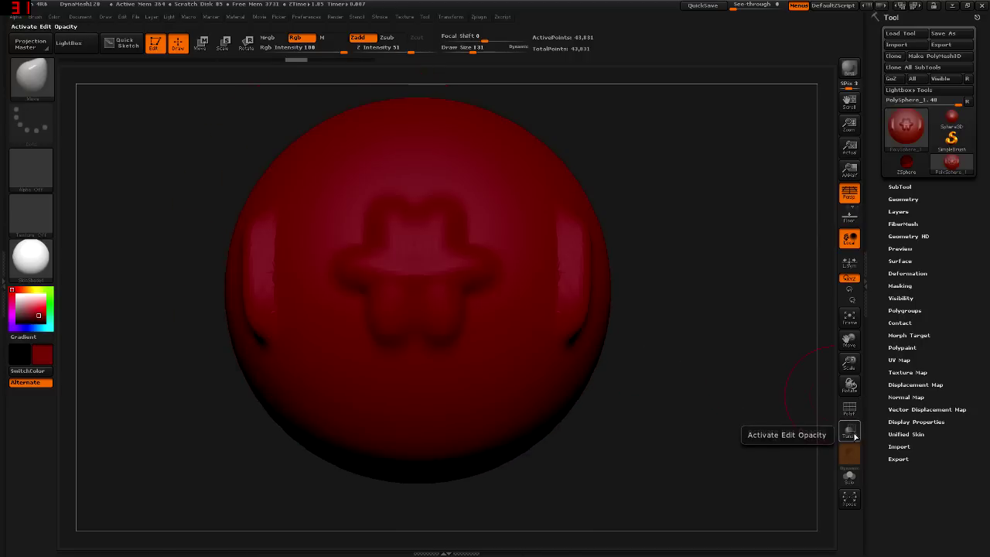
{"action": "left_click", "coordinate": [900, 186]}
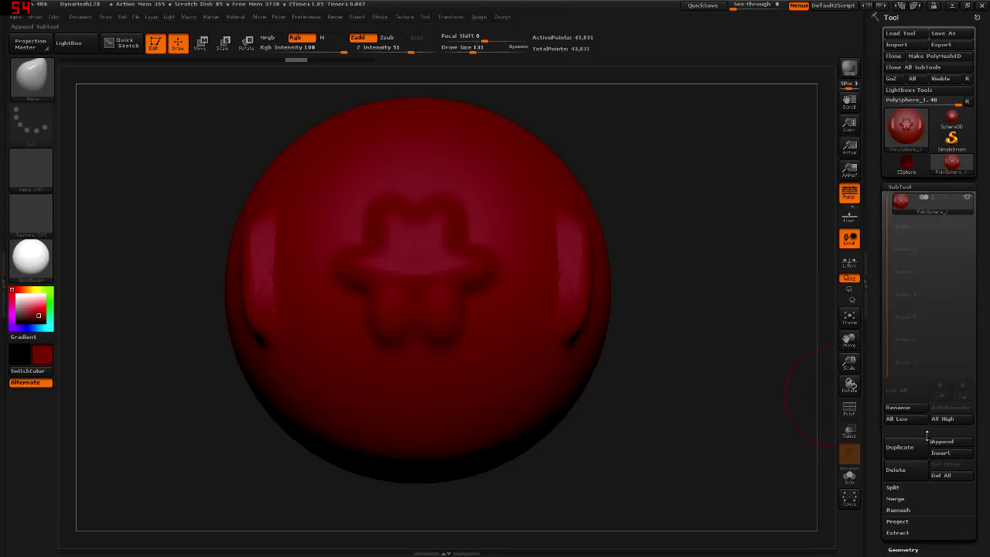
{"action": "left_click", "coordinate": [951, 452]}
{"action": "left_click", "coordinate": [715, 349]}
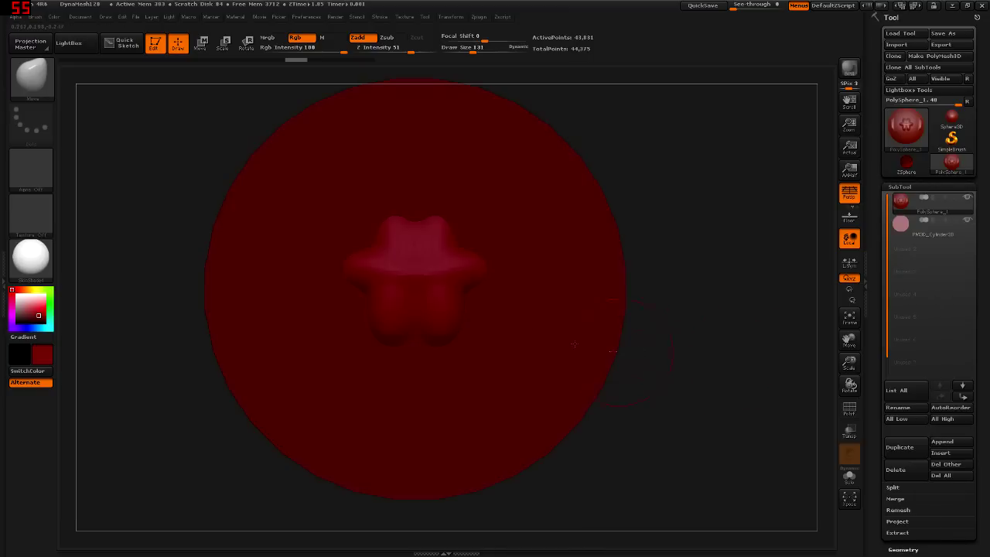
- Move the cylinder to the right of the sphere with the transpose line
{"action": "key", "text": "w"}
{"action": "left_click_drag", "start_coordinate": [302, 299], "coordinate": [571, 299]}
{"action": "left_click_drag", "start_coordinate": [437, 298], "coordinate": [646, 299]}
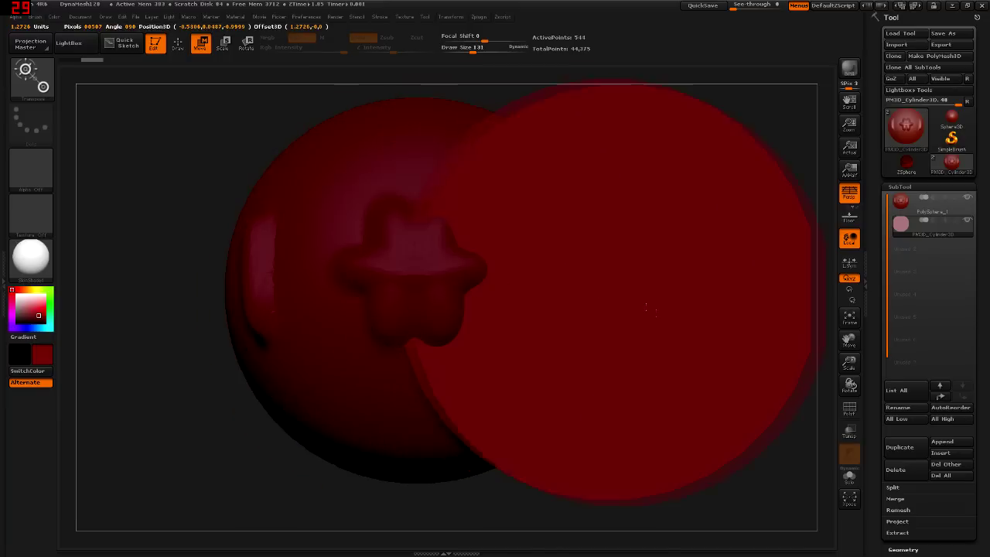
{"action": "right_click_drag", "start_coordinate": [611, 272], "coordinate": [619, 294]}
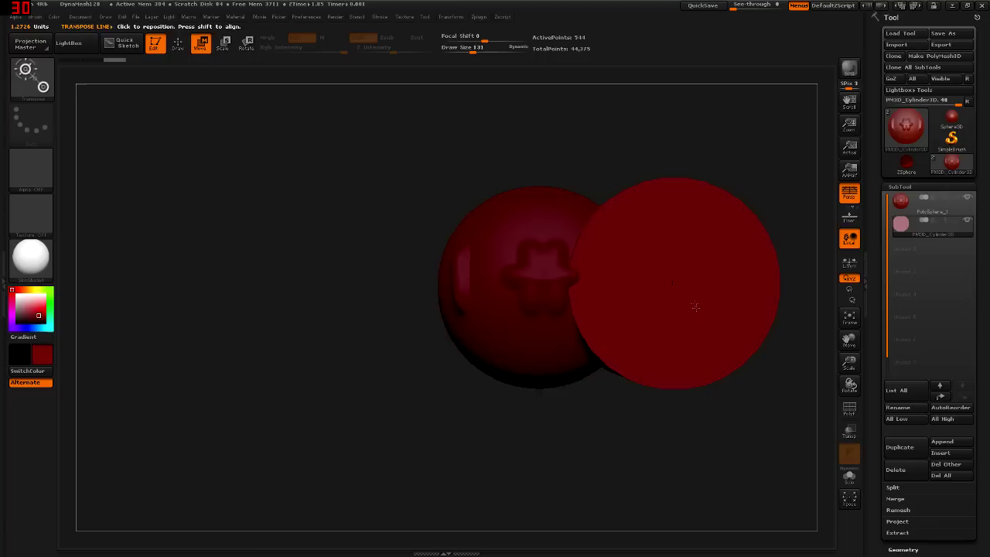
{"action": "right_click_drag", "start_coordinate": [694, 307], "coordinate": [580, 325], "text": "alt"}
{"action": "key", "text": "q"}
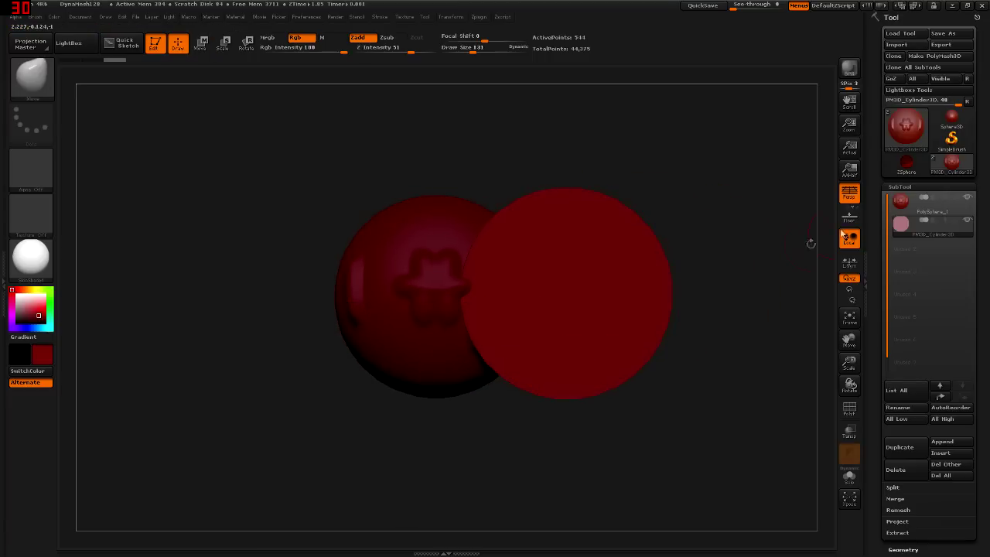
- Ghost the sphere to view the cylinder through it, then restore opaque display
{"action": "key", "text": "Up"}
{"action": "left_click", "coordinate": [906, 232]}
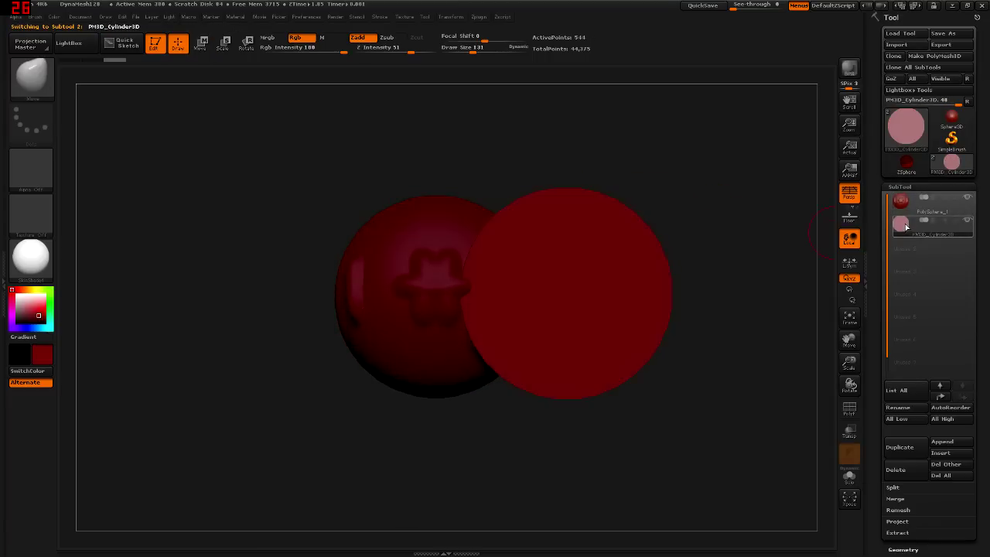
{"action": "left_click", "coordinate": [849, 437]}
{"action": "left_click_drag", "start_coordinate": [535, 228], "coordinate": [531, 317]}
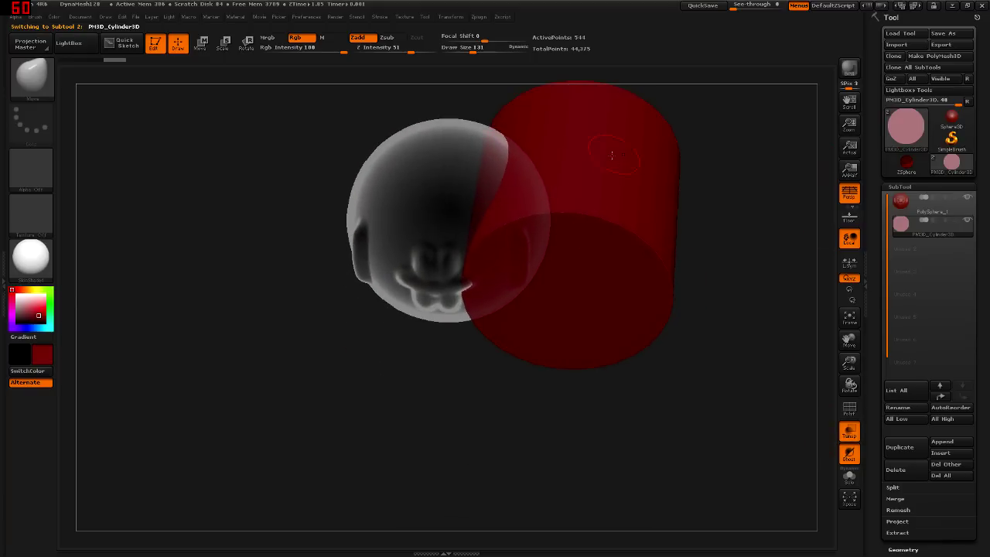
{"action": "mouse_move", "coordinate": [493, 228]}
{"action": "left_mouse_down"}
{"action": "mouse_move", "coordinate": [546, 166]}
{"action": "mouse_move", "coordinate": [511, 186]}
{"action": "mouse_move", "coordinate": [480, 246]}
{"action": "mouse_move", "coordinate": [516, 250]}
{"action": "mouse_move", "coordinate": [485, 269]}
{"action": "left_mouse_up"}
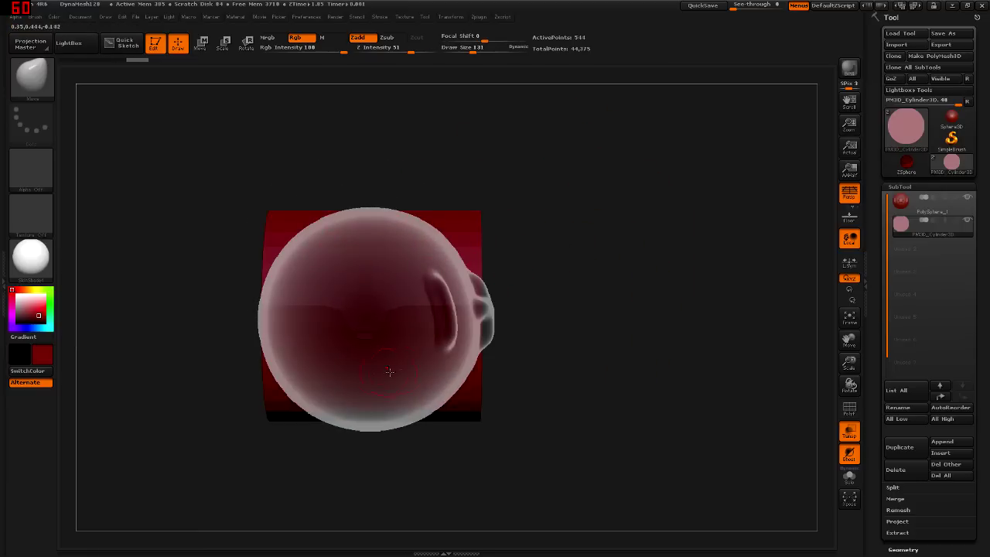
{"action": "left_click", "coordinate": [849, 431]}
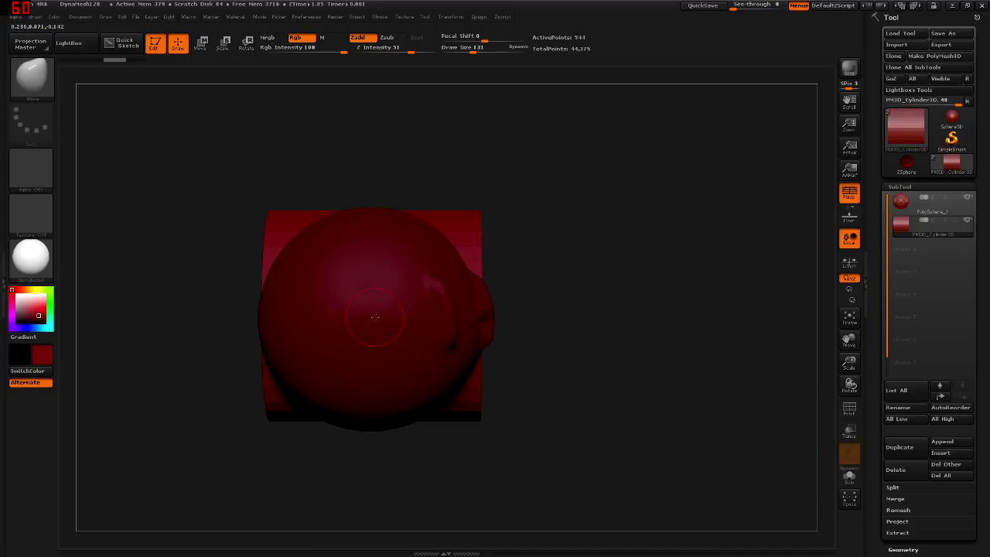
{"action": "left_click_drag", "start_coordinate": [376, 317], "coordinate": [443, 282]}
{"action": "right_click_drag", "start_coordinate": [535, 286], "coordinate": [498, 355]}
- Make PolySphere_1 active, hide the cylinder with its eye icon, and recentre
{"action": "key", "text": "b"}
{"action": "key", "text": "c"}
{"action": "key", "text": "l"}
{"action": "key", "text": "b"}
{"action": "key", "text": "s"}
{"action": "key", "text": "t"}
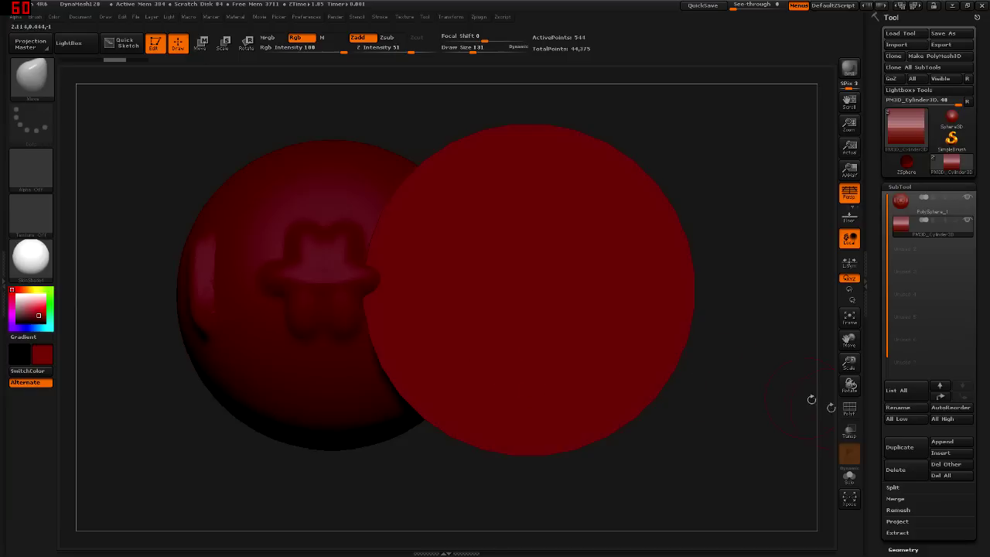
{"action": "right_click_drag", "start_coordinate": [468, 338], "coordinate": [490, 355]}
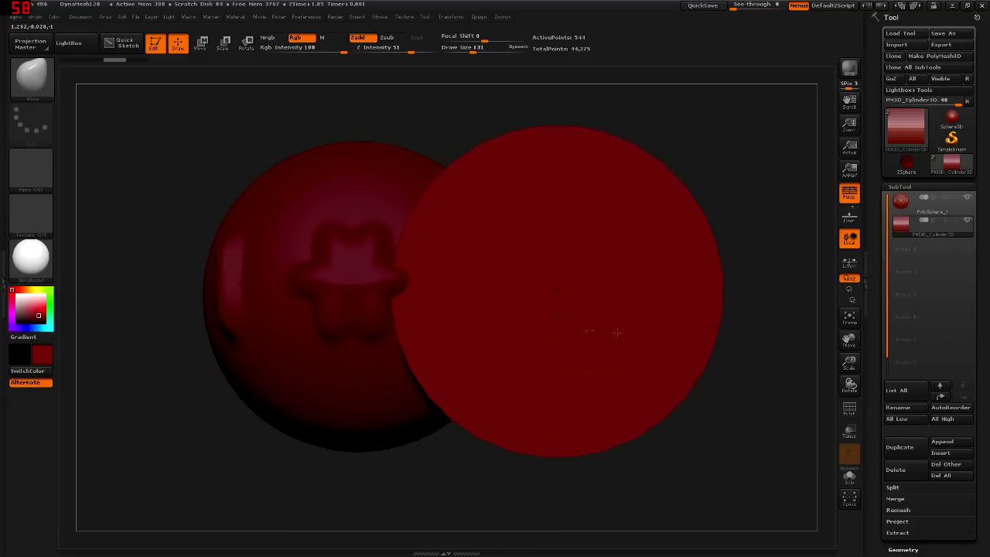
{"action": "left_click", "coordinate": [928, 204]}
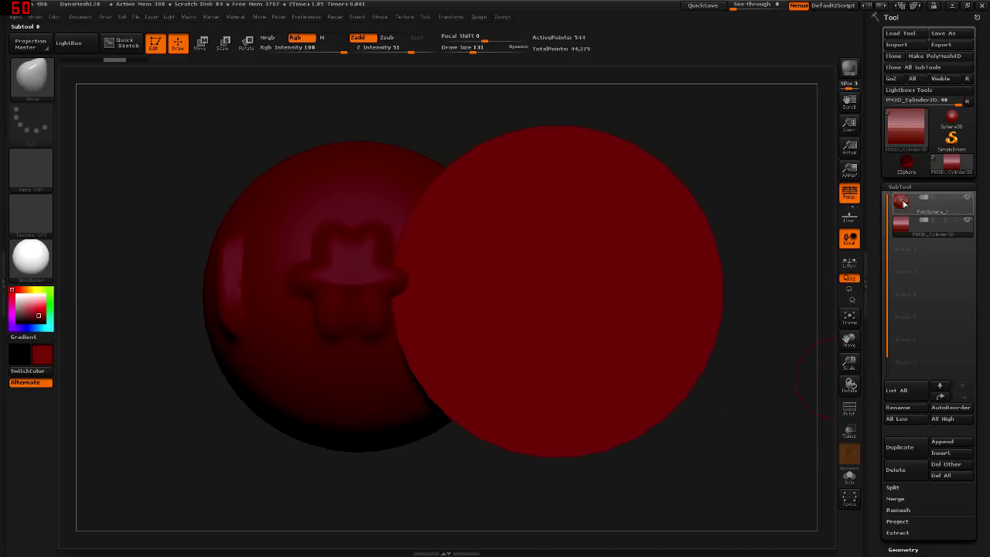
{"action": "left_click", "coordinate": [967, 222]}
{"action": "right_click_drag", "start_coordinate": [427, 317], "coordinate": [530, 311], "text": "alt"}
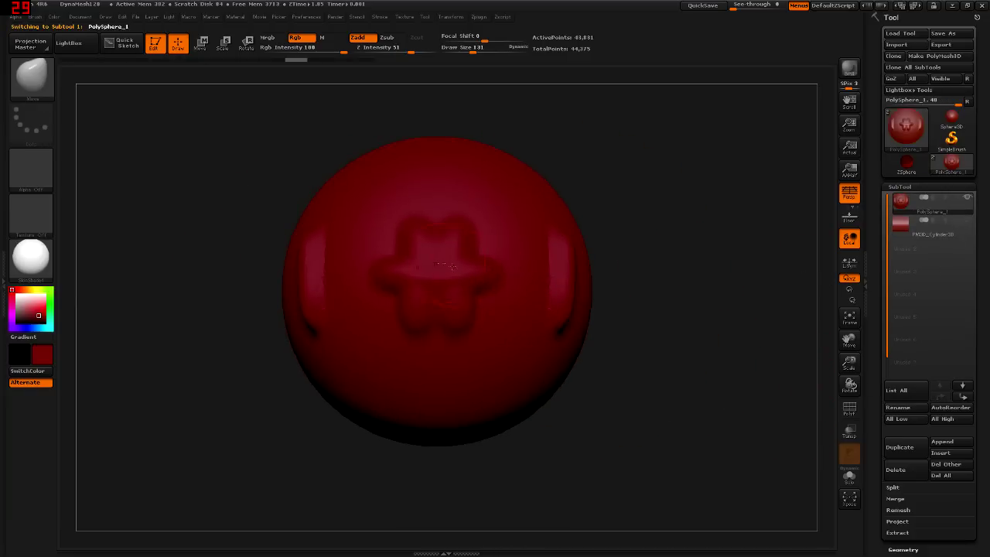
- Collapse the subtool list, render a BPR preview, and turn the emblem to face front
{"action": "left_click", "coordinate": [900, 187]}
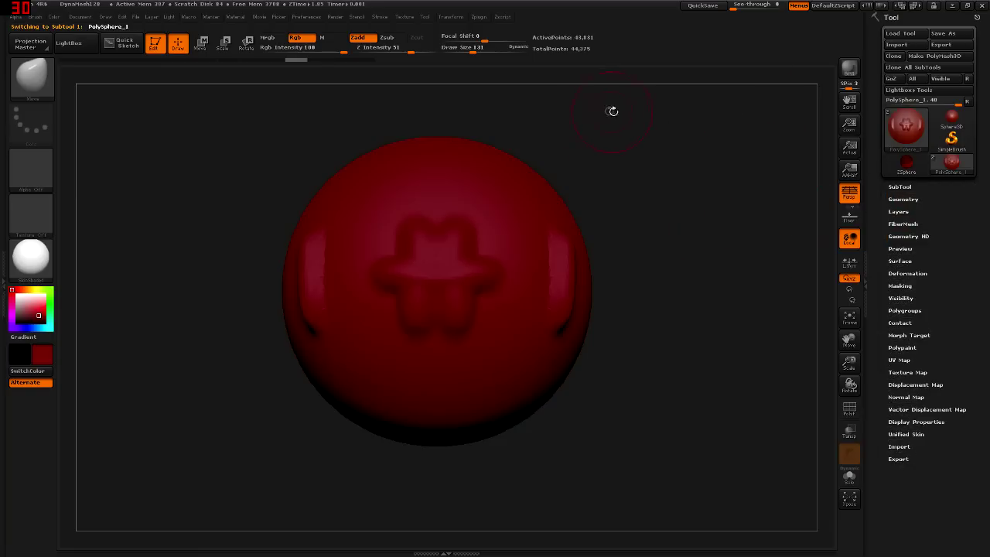
{"action": "left_click", "coordinate": [850, 70]}
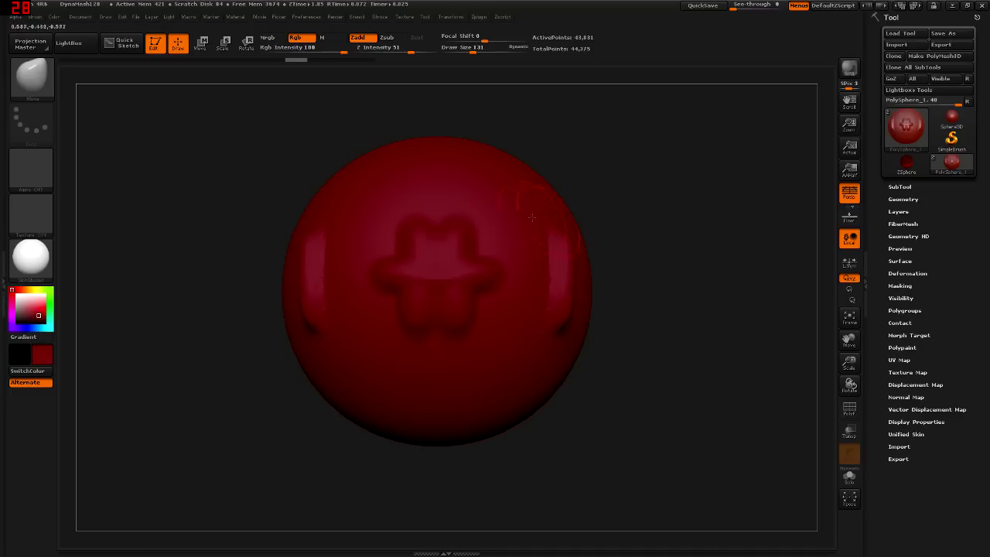
{"action": "left_click_drag", "start_coordinate": [693, 204], "coordinate": [656, 231]}
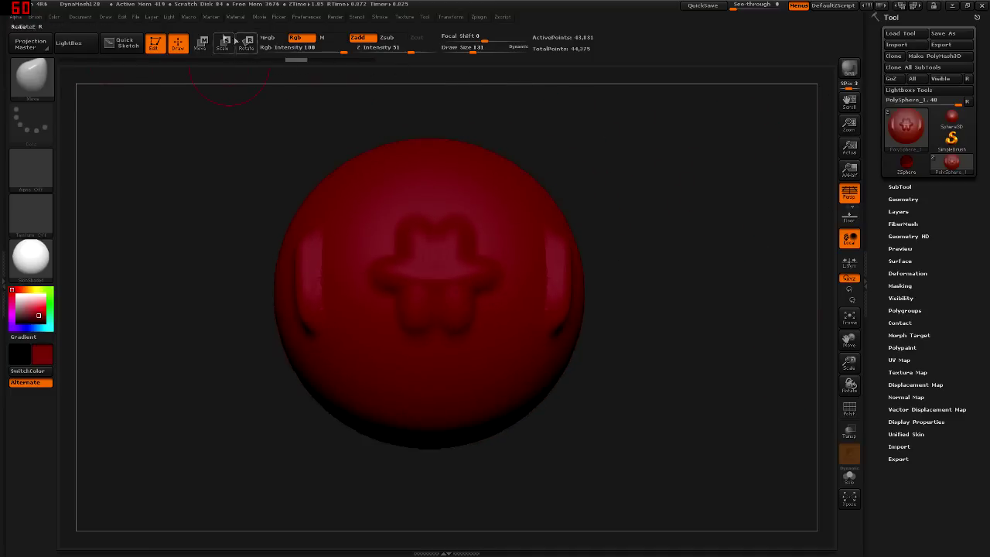
{"action": "left_click_drag", "start_coordinate": [289, 183], "coordinate": [448, 264]}
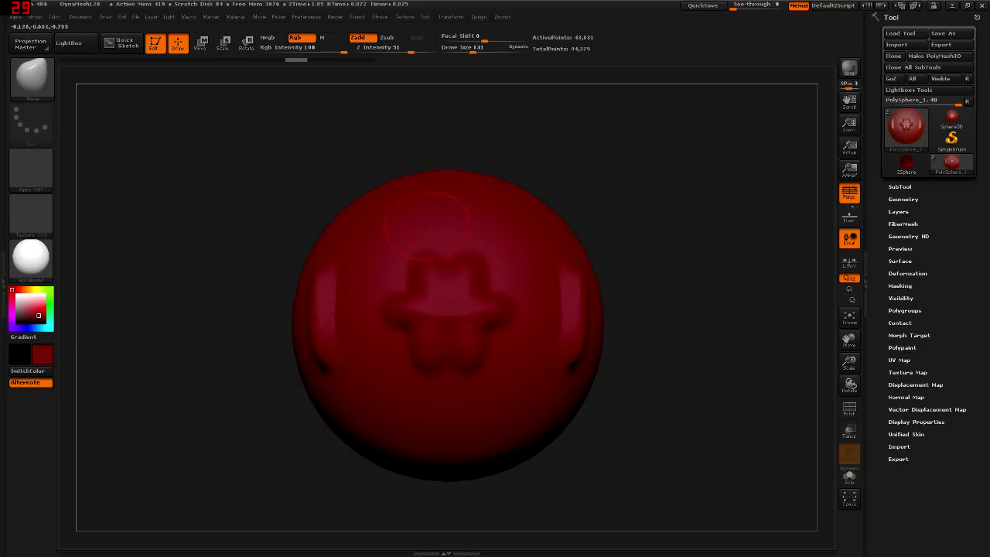
- Stretch the sphere with a Move transpose line, undo it, and return to Draw
{"action": "left_click", "coordinate": [202, 46]}
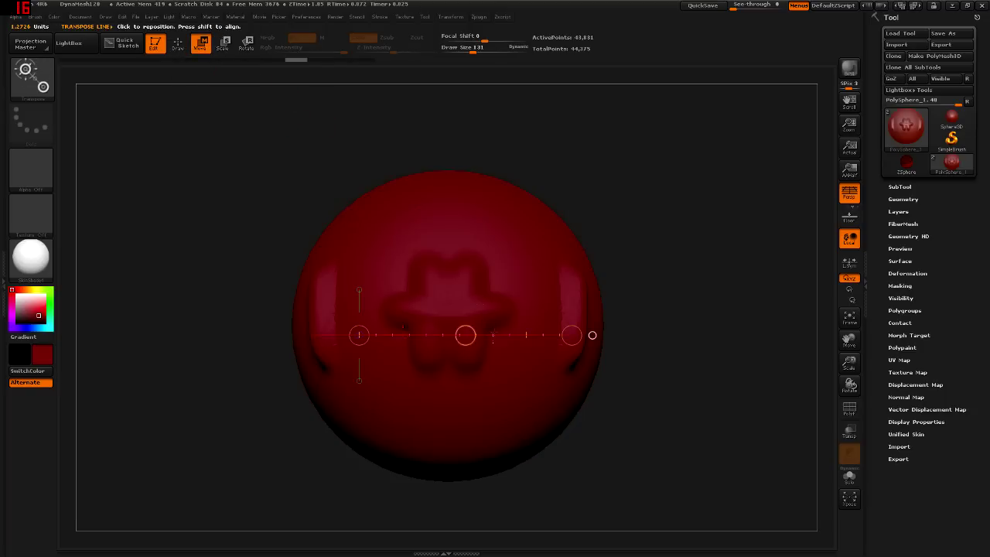
{"action": "left_click_drag", "start_coordinate": [312, 320], "coordinate": [598, 321]}
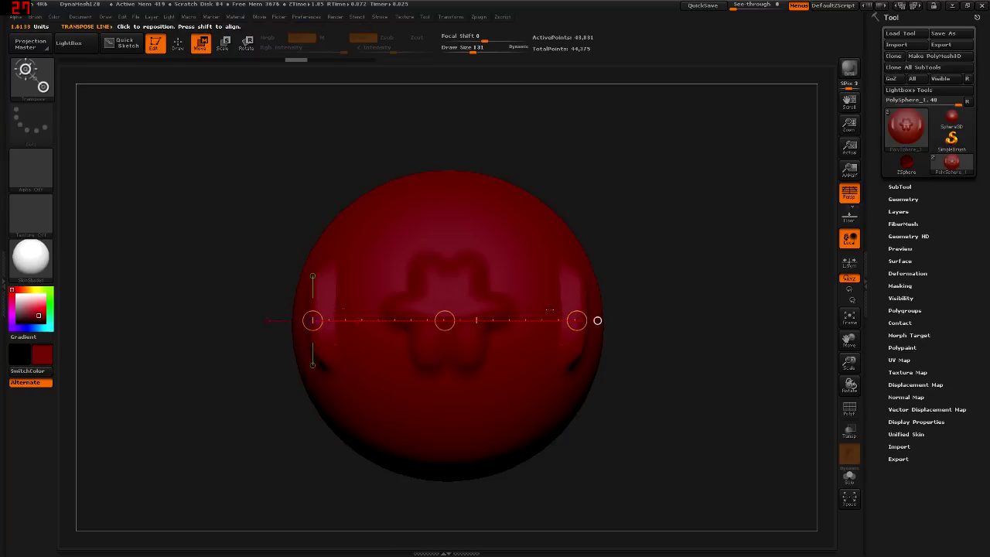
{"action": "mouse_move", "coordinate": [583, 320]}
{"action": "left_mouse_down"}
{"action": "mouse_move", "coordinate": [297, 320]}
{"action": "mouse_move", "coordinate": [491, 223]}
{"action": "mouse_move", "coordinate": [467, 232]}
{"action": "mouse_move", "coordinate": [587, 292]}
{"action": "left_mouse_up"}
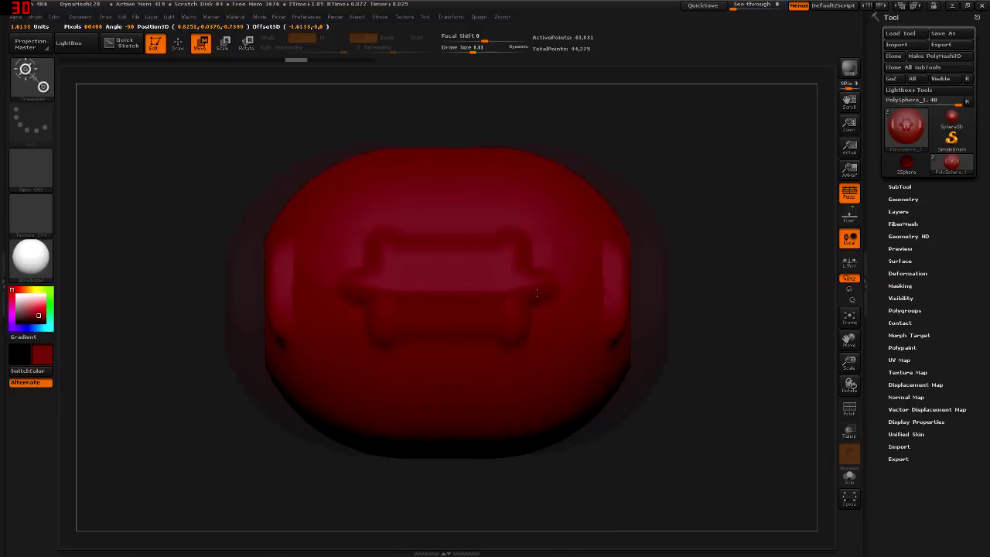
{"action": "key", "text": "ctrl+z"}
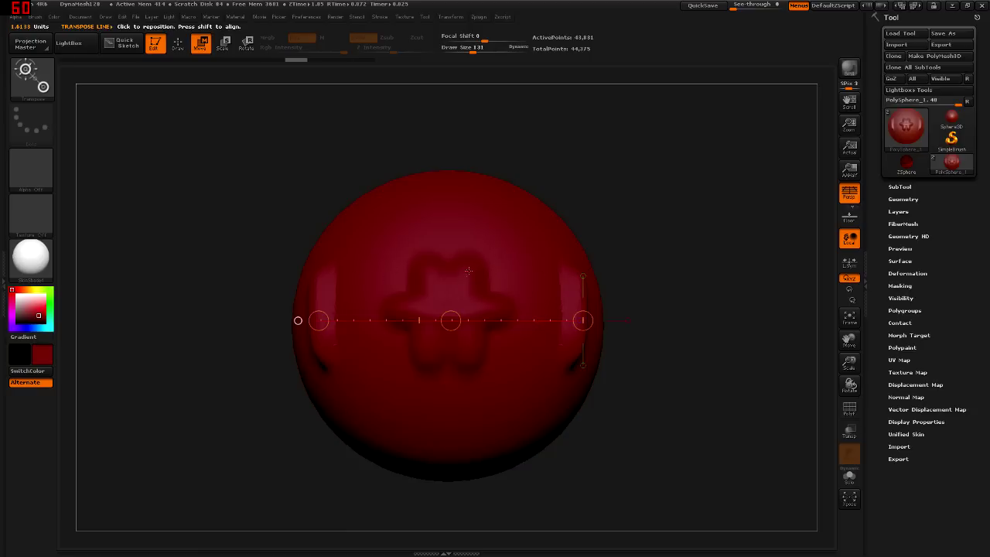
{"action": "key", "text": "q"}
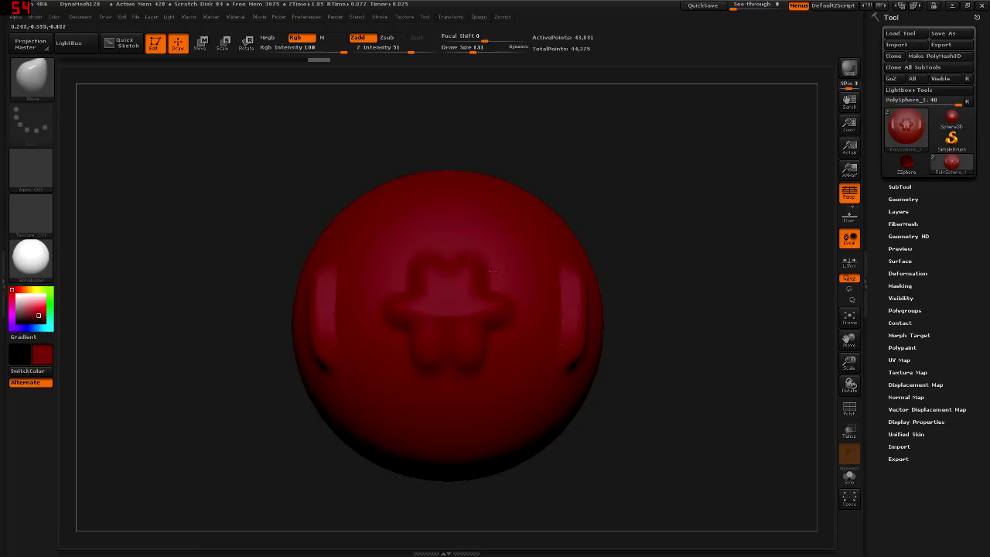
- Pick the Clay brush from the brush choices
{"action": "left_click", "coordinate": [31, 91]}
{"action": "left_click", "coordinate": [165, 133]}
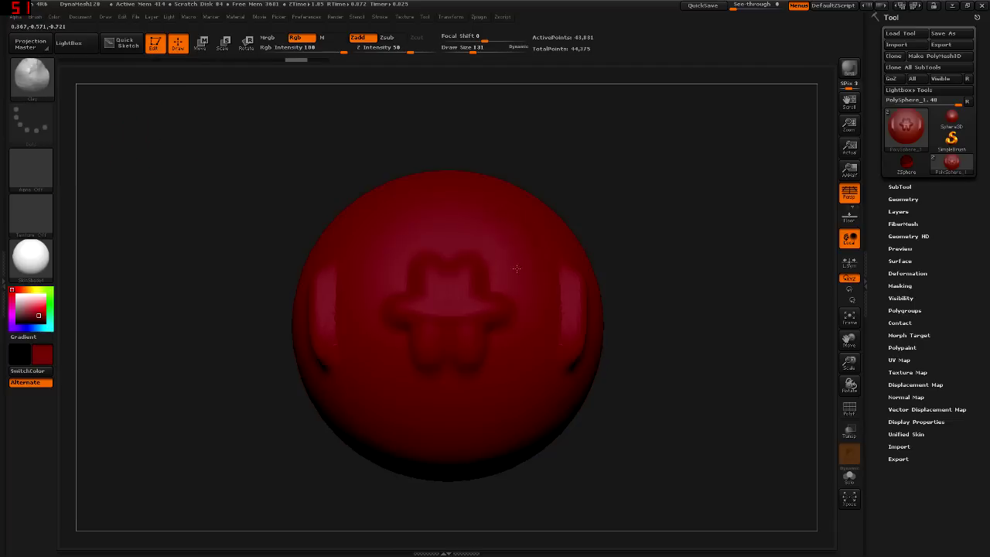
{"action": "key", "text": "ctrl"}
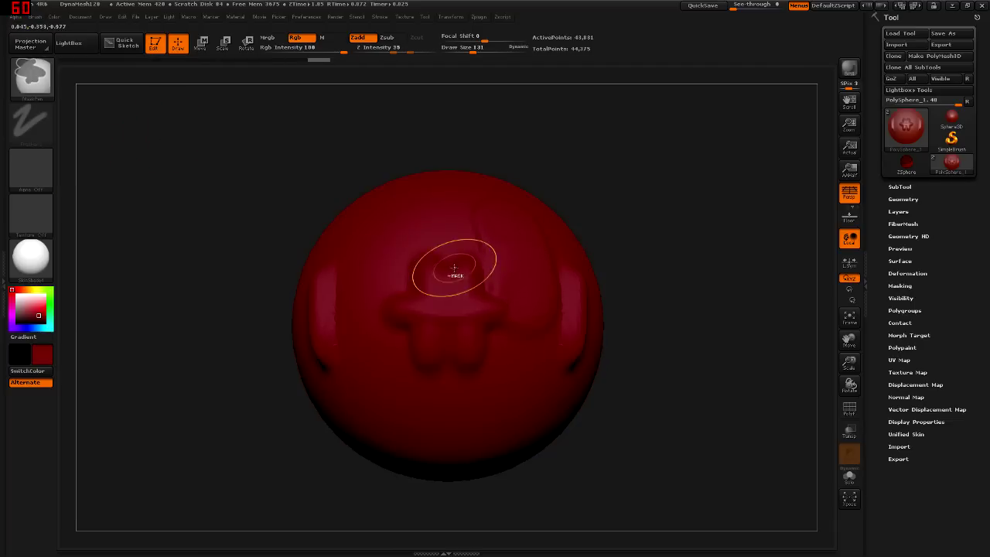
{"action": "key", "text": "ctrl"}
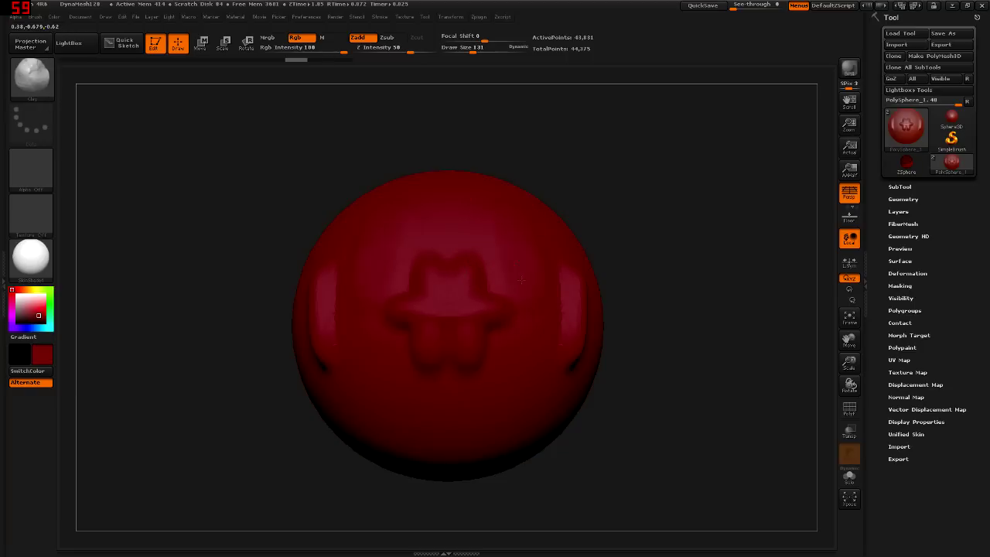
{"action": "key", "text": "ctrl"}
- Stretch the sphere into a capsule and move it, undoing each change
{"action": "key", "text": "w"}
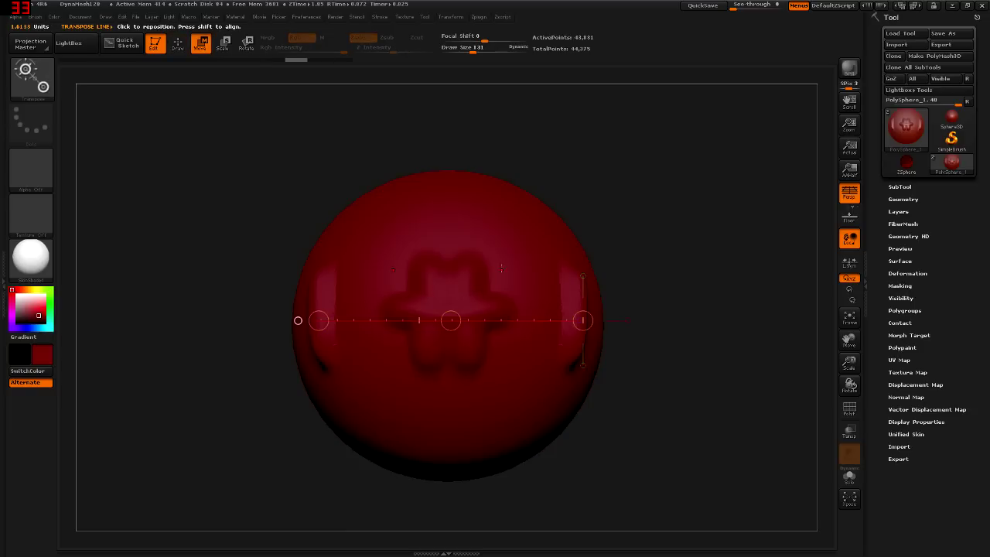
{"action": "mouse_move", "coordinate": [451, 321]}
{"action": "left_mouse_down"}
{"action": "mouse_move", "coordinate": [568, 289]}
{"action": "mouse_move", "coordinate": [567, 276]}
{"action": "left_mouse_up"}
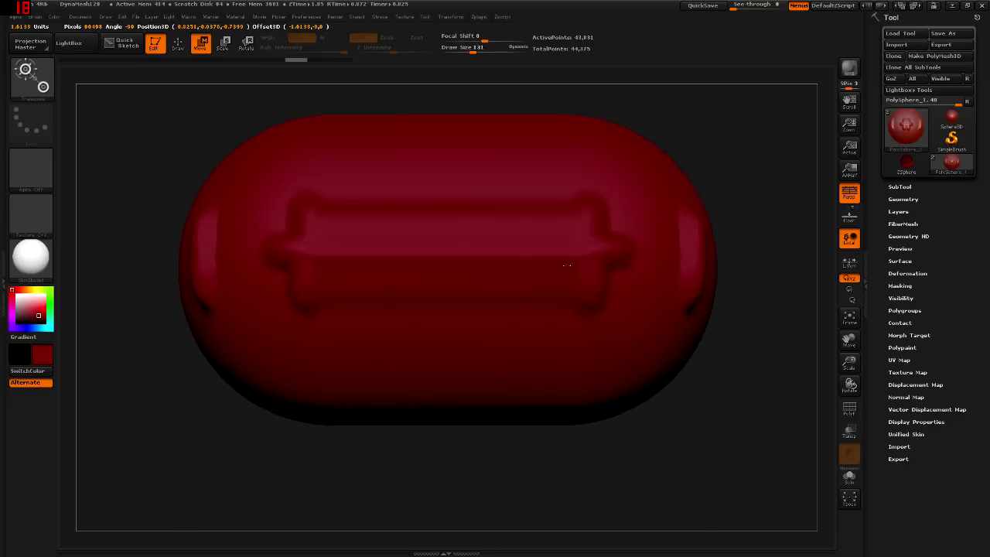
{"action": "key", "text": "ctrl+z"}
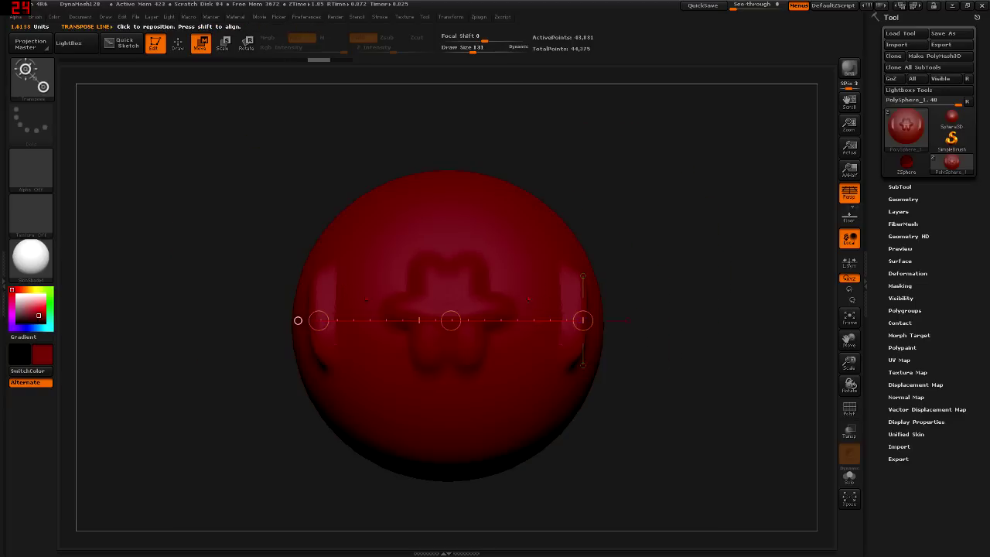
{"action": "mouse_move", "coordinate": [466, 324]}
{"action": "left_mouse_down"}
{"action": "mouse_move", "coordinate": [487, 244]}
{"action": "mouse_move", "coordinate": [456, 308]}
{"action": "left_mouse_up"}
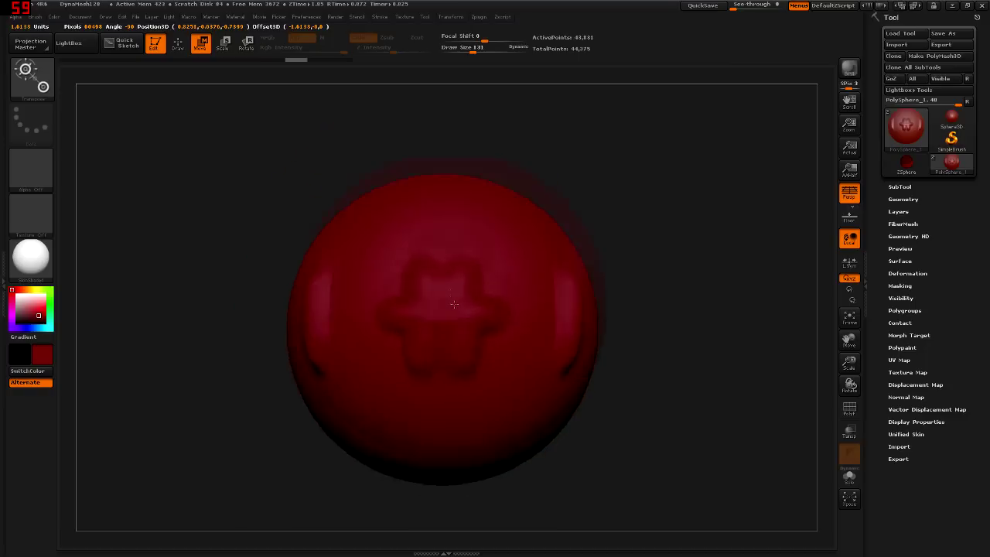
{"action": "key", "text": "ctrl+z"}
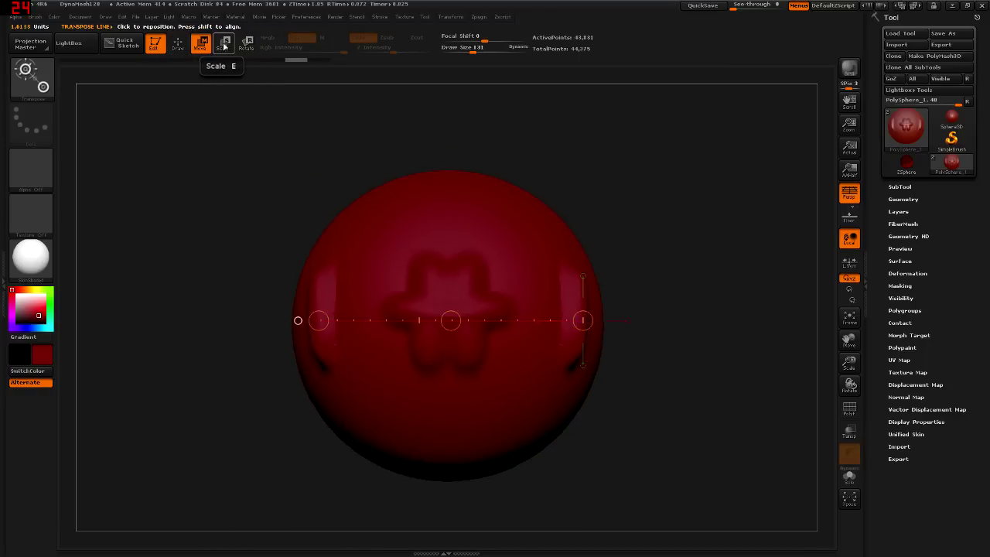
- Test Scale and Rotate transpose drags on the sphere, undoing the rotation
{"action": "left_click", "coordinate": [224, 46]}
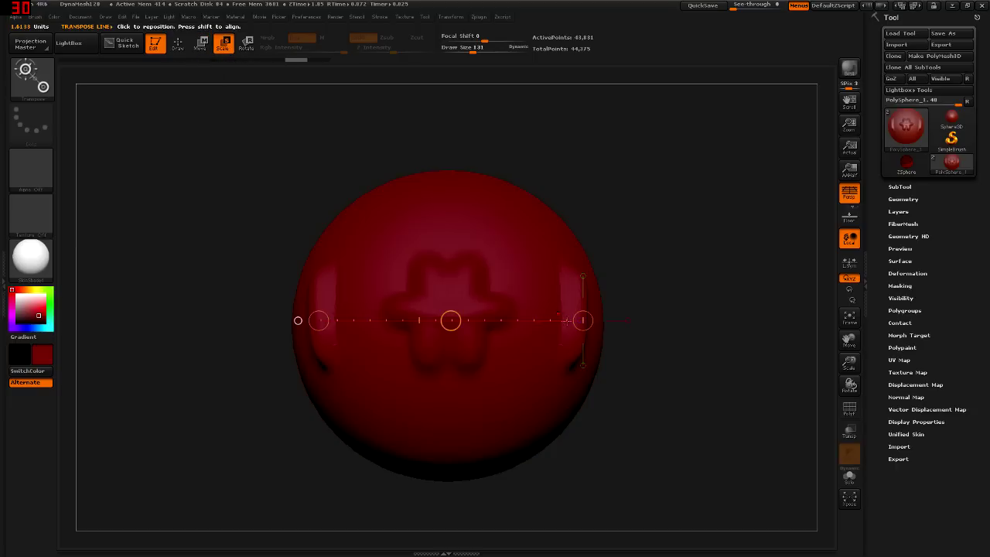
{"action": "mouse_move", "coordinate": [318, 320]}
{"action": "left_mouse_down"}
{"action": "mouse_move", "coordinate": [382, 300]}
{"action": "mouse_move", "coordinate": [190, 237]}
{"action": "mouse_move", "coordinate": [458, 294]}
{"action": "left_mouse_up"}
{"action": "left_click", "coordinate": [247, 44]}
{"action": "mouse_move", "coordinate": [317, 321]}
{"action": "left_mouse_down"}
{"action": "mouse_move", "coordinate": [329, 408]}
{"action": "mouse_move", "coordinate": [380, 214]}
{"action": "left_mouse_up"}
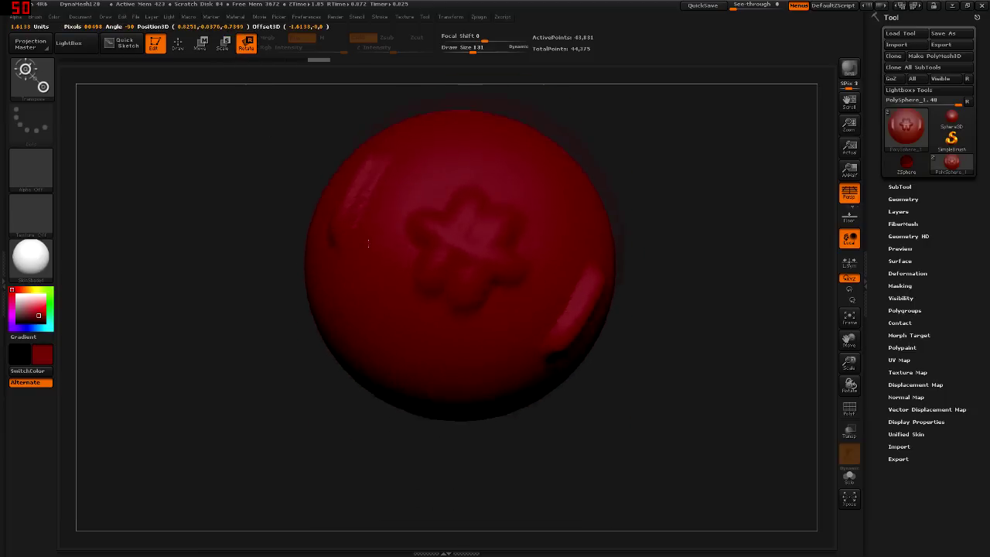
{"action": "key", "text": "ctrl+z"}
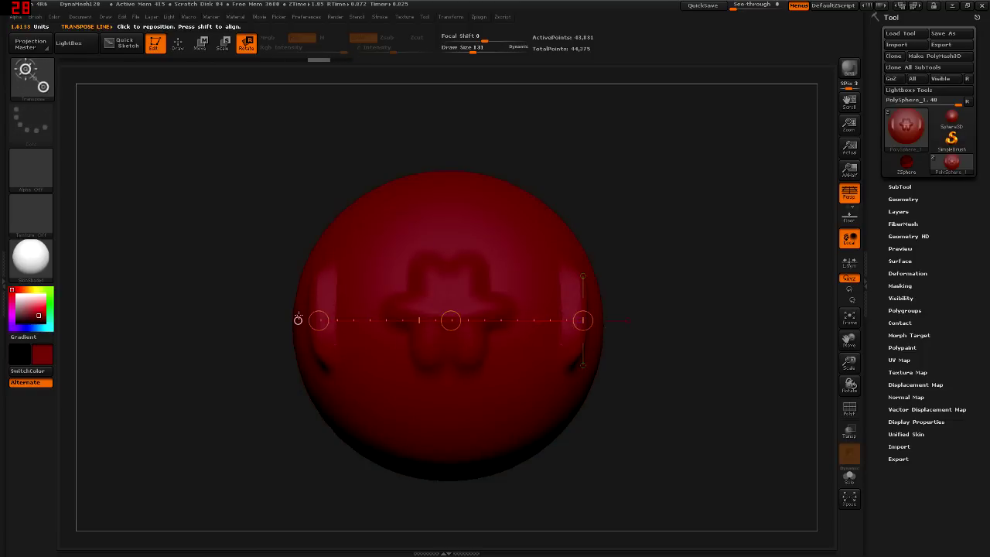
- Try further transpose rotations, undoing each, then return to Draw mode
{"action": "left_click_drag", "start_coordinate": [298, 320], "coordinate": [450, 167]}
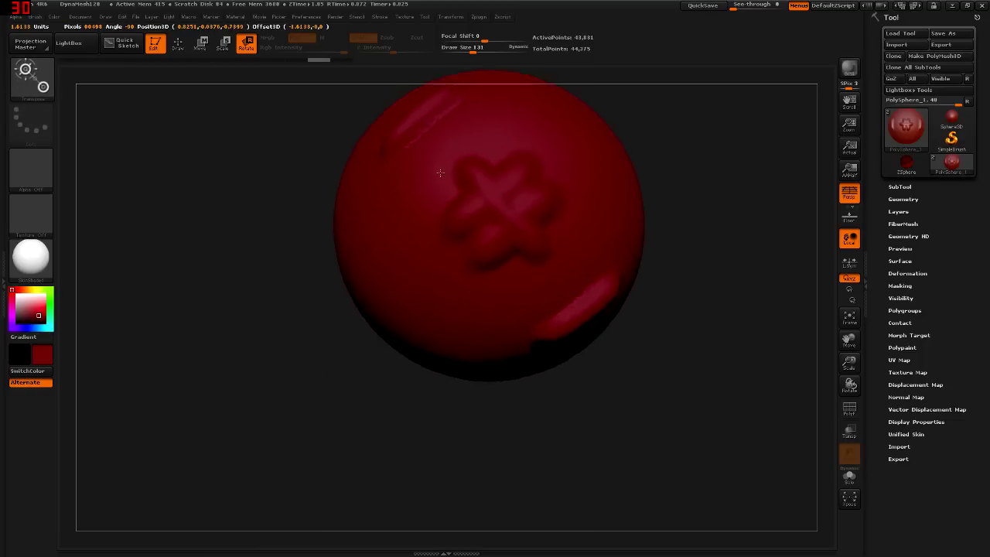
{"action": "key", "text": "ctrl+z"}
{"action": "left_click_drag", "start_coordinate": [587, 317], "coordinate": [527, 310]}
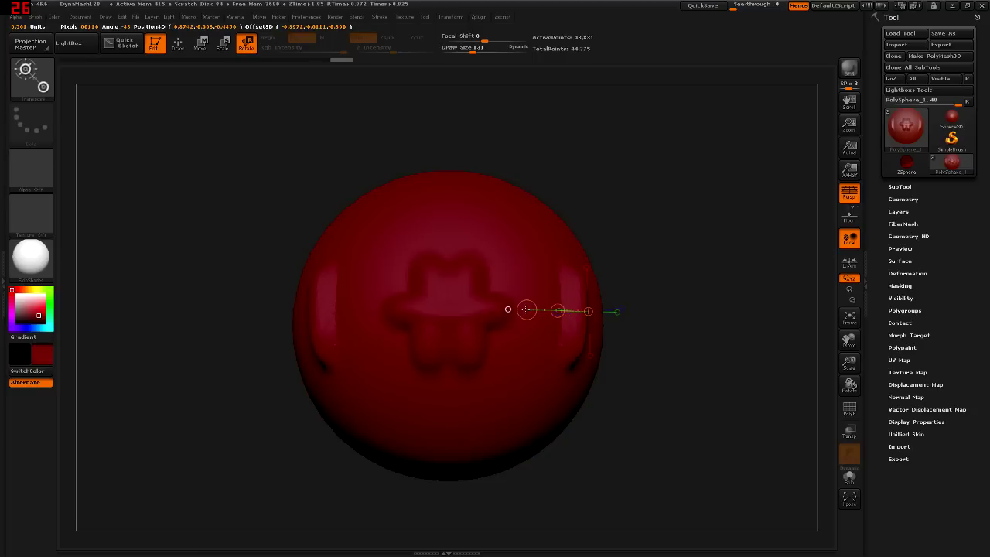
{"action": "mouse_move", "coordinate": [448, 308]}
{"action": "left_mouse_down"}
{"action": "mouse_move", "coordinate": [448, 482]}
{"action": "mouse_move", "coordinate": [553, 328]}
{"action": "left_mouse_up"}
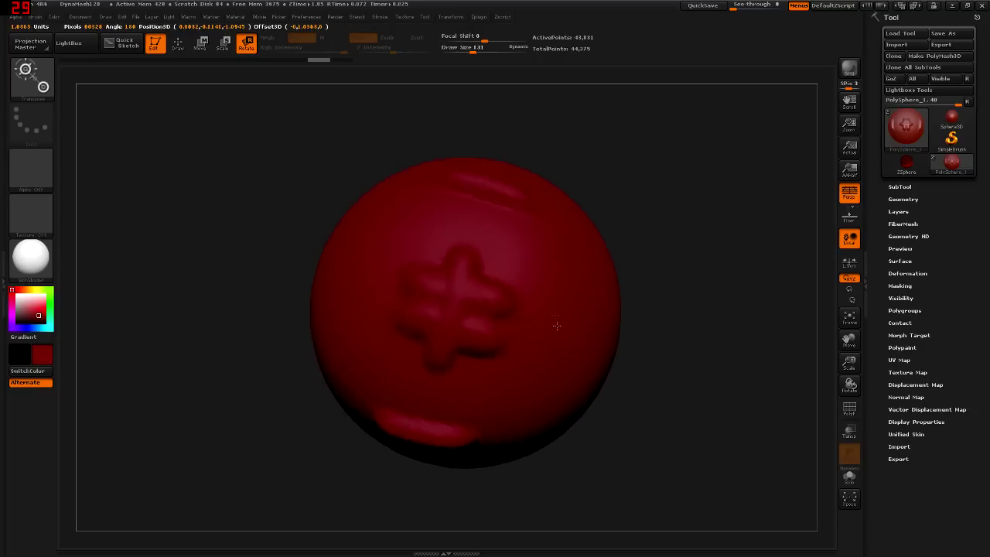
{"action": "key", "text": "ctrl+z"}
{"action": "left_click_drag", "start_coordinate": [431, 259], "coordinate": [511, 232]}
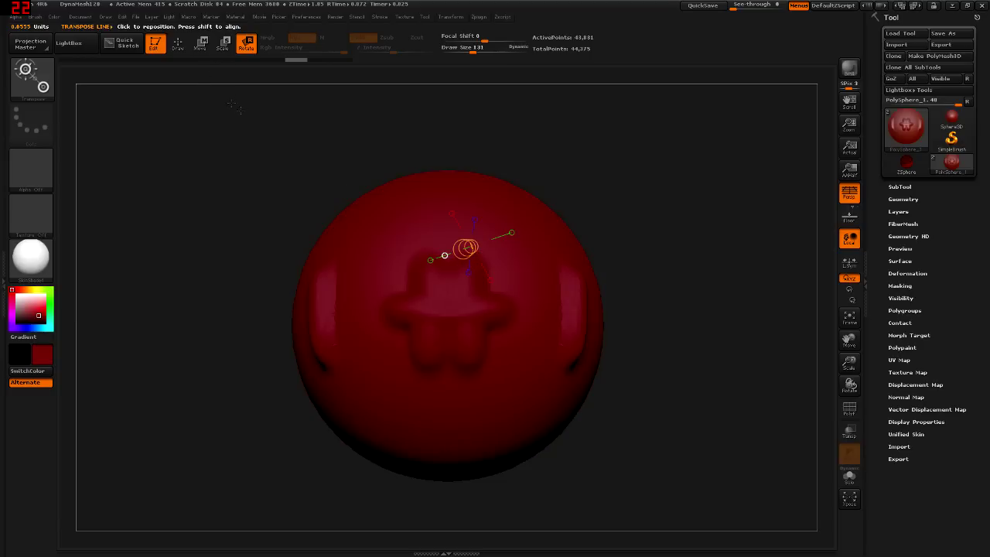
{"action": "left_click", "coordinate": [178, 43]}
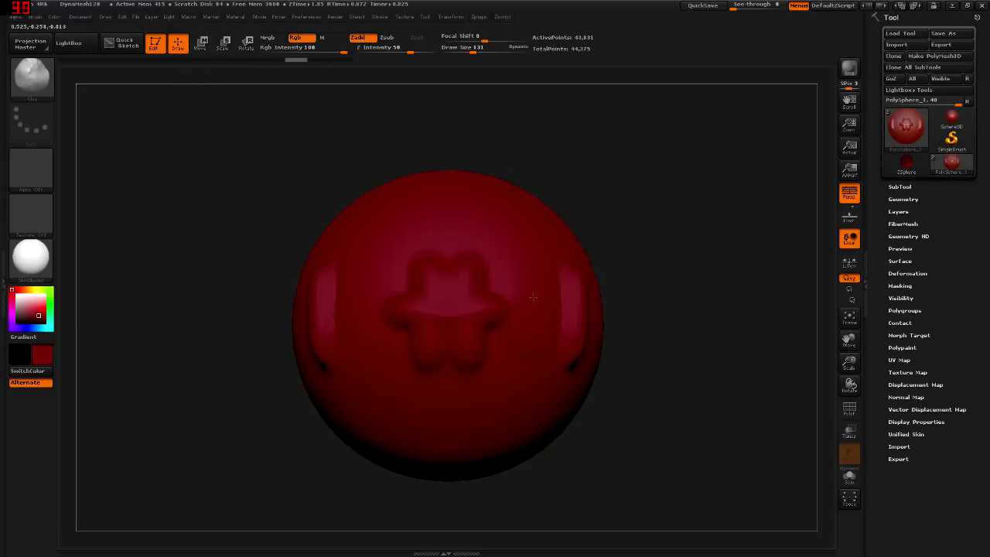
- Reselect the Clay brush, toggle M then Rgb, and add a light clay stroke to the sphere
{"action": "key", "text": "b"}
{"action": "key", "text": "s"}
{"action": "key", "text": "t"}
{"action": "key", "text": "b"}
{"action": "key", "text": "c"}
{"action": "key", "text": "l"}
{"action": "left_click", "coordinate": [329, 39]}
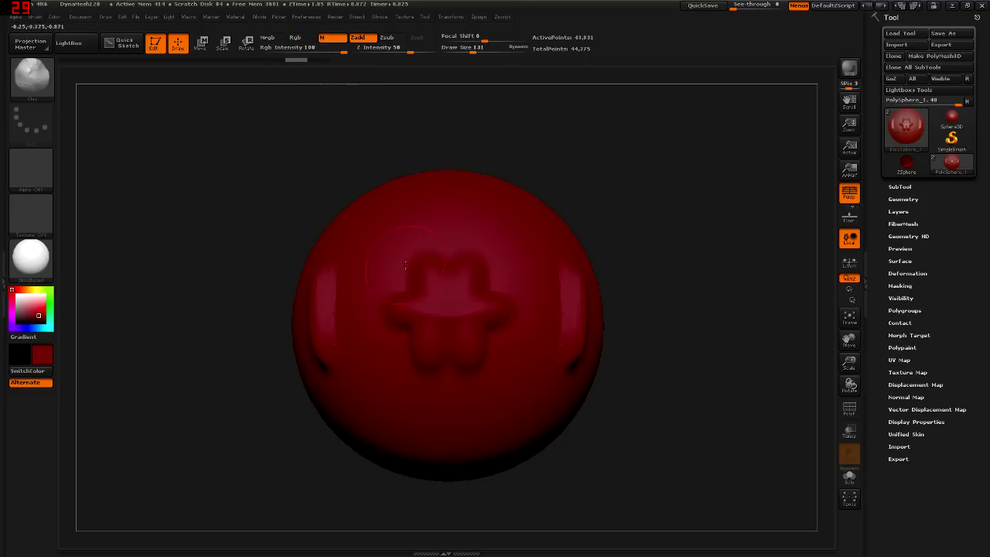
{"action": "left_click", "coordinate": [298, 38]}
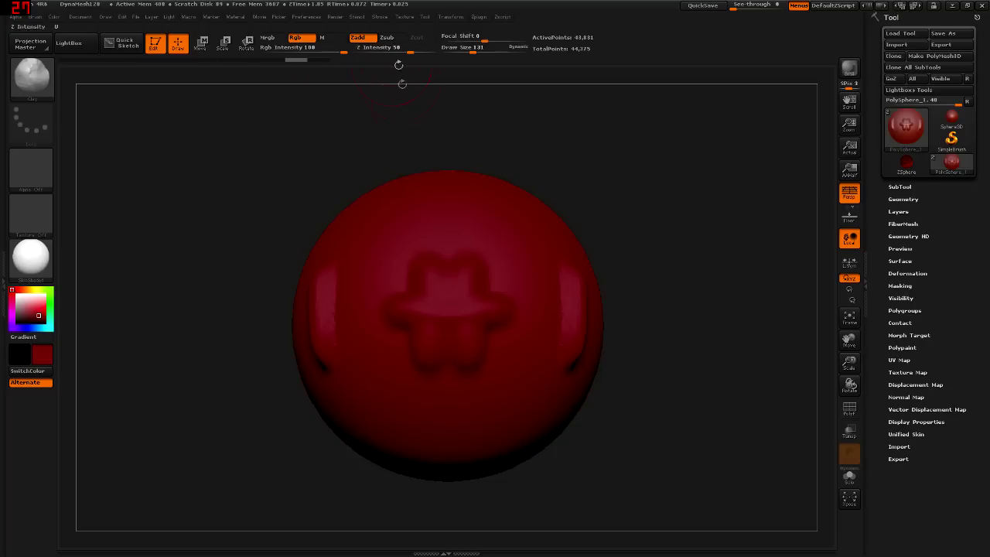
{"action": "left_click_drag", "start_coordinate": [411, 290], "coordinate": [397, 271]}
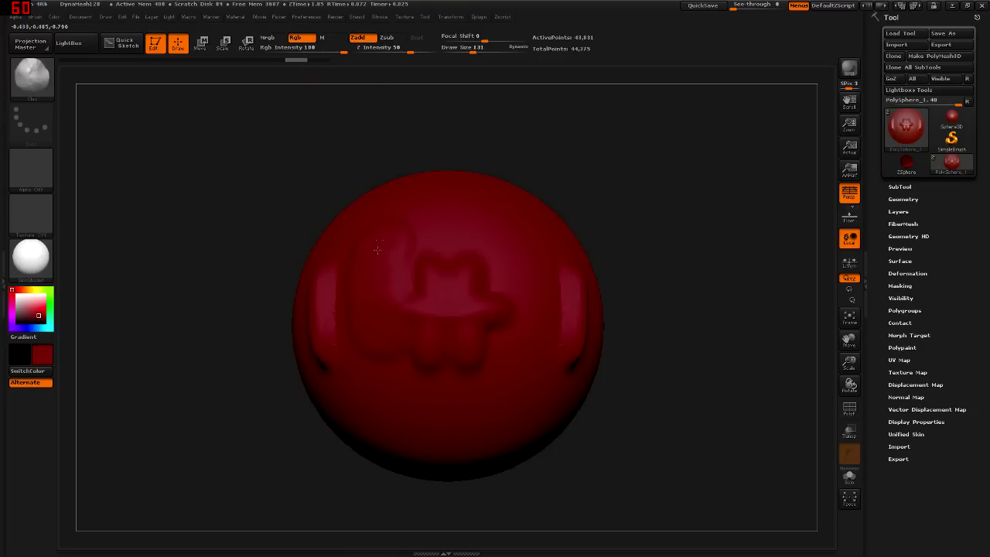
- Carve a vertical groove with Zsub, then build up upper and lower bumps with Zadd
{"action": "mouse_move", "coordinate": [387, 251]}
{"action": "left_mouse_down"}
{"action": "mouse_move", "coordinate": [354, 309]}
{"action": "mouse_move", "coordinate": [434, 309]}
{"action": "left_mouse_up"}
{"action": "left_click", "coordinate": [387, 38]}
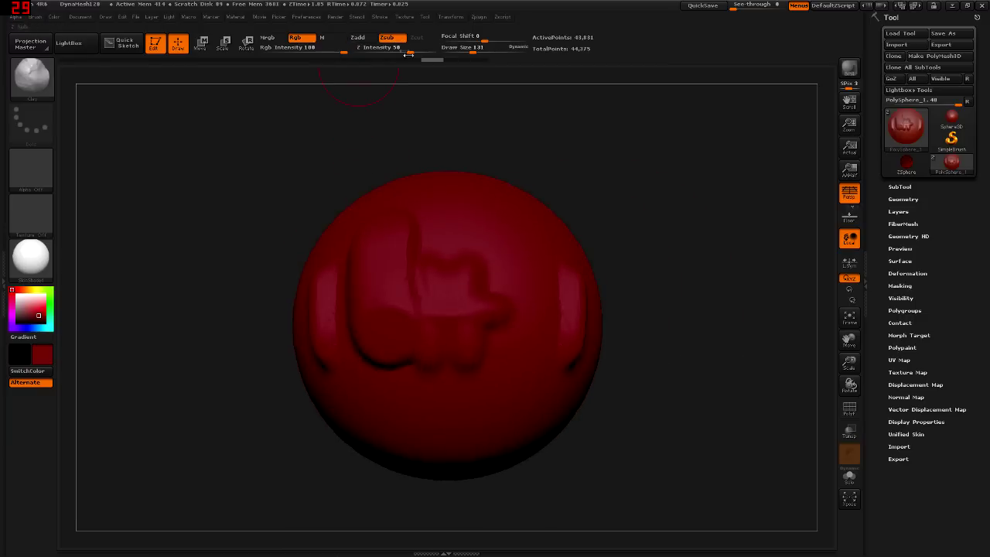
{"action": "mouse_move", "coordinate": [495, 276]}
{"action": "left_mouse_down"}
{"action": "mouse_move", "coordinate": [501, 346]}
{"action": "mouse_move", "coordinate": [424, 353]}
{"action": "left_mouse_up"}
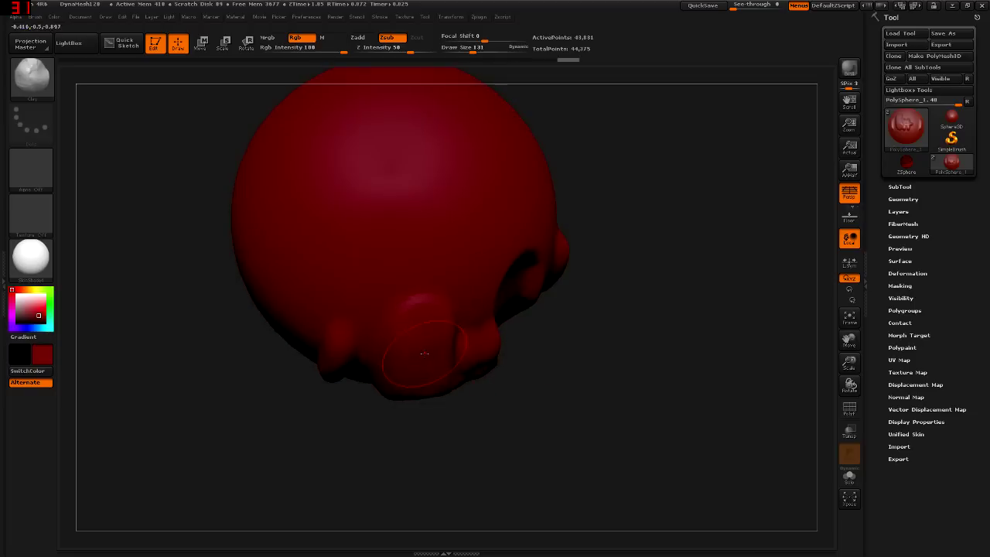
{"action": "left_click_drag", "start_coordinate": [519, 296], "coordinate": [459, 237]}
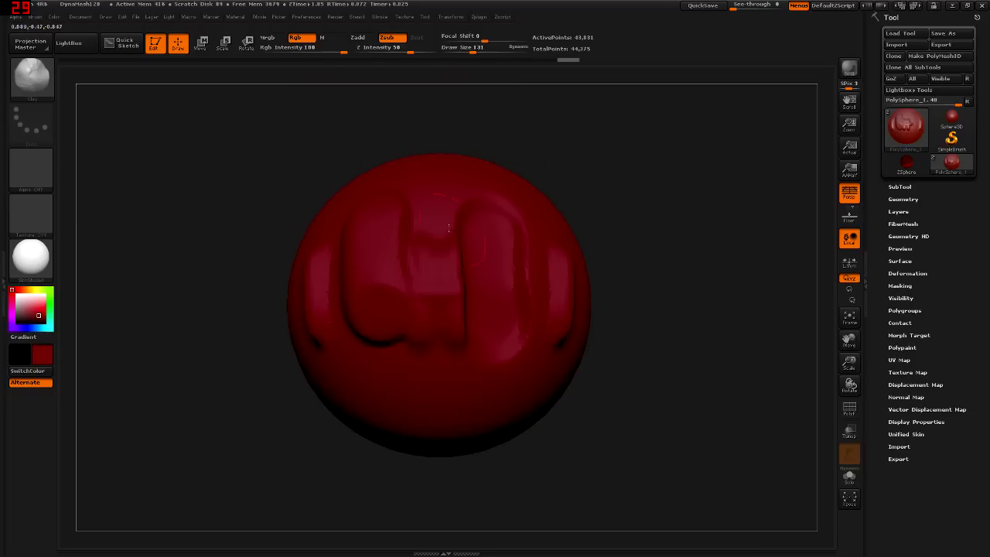
{"action": "left_click", "coordinate": [359, 38]}
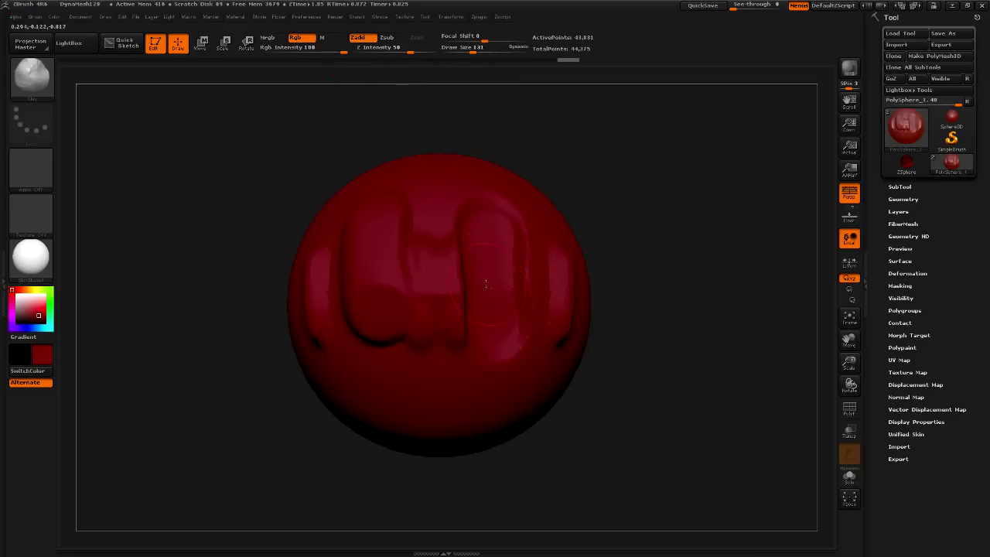
{"action": "mouse_move", "coordinate": [474, 267]}
{"action": "left_mouse_down"}
{"action": "mouse_move", "coordinate": [479, 249]}
{"action": "mouse_move", "coordinate": [441, 287]}
{"action": "mouse_move", "coordinate": [459, 340]}
{"action": "mouse_move", "coordinate": [453, 252]}
{"action": "mouse_move", "coordinate": [452, 270]}
{"action": "mouse_move", "coordinate": [467, 263]}
{"action": "mouse_move", "coordinate": [480, 225]}
{"action": "mouse_move", "coordinate": [461, 260]}
{"action": "left_mouse_up"}
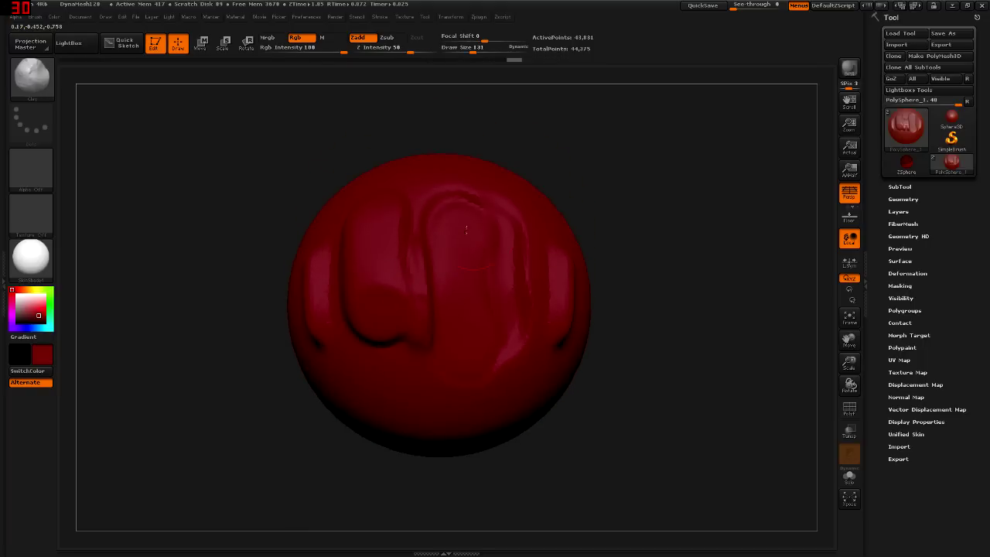
{"action": "left_click_drag", "start_coordinate": [459, 385], "coordinate": [461, 393]}
- Smooth and reshape the upper ridges, undo a fuzzy stroke, and crease the lower-left side
{"action": "left_click_drag", "start_coordinate": [569, 421], "coordinate": [541, 352]}
{"action": "left_click_drag", "start_coordinate": [452, 162], "coordinate": [465, 158], "text": "shift"}
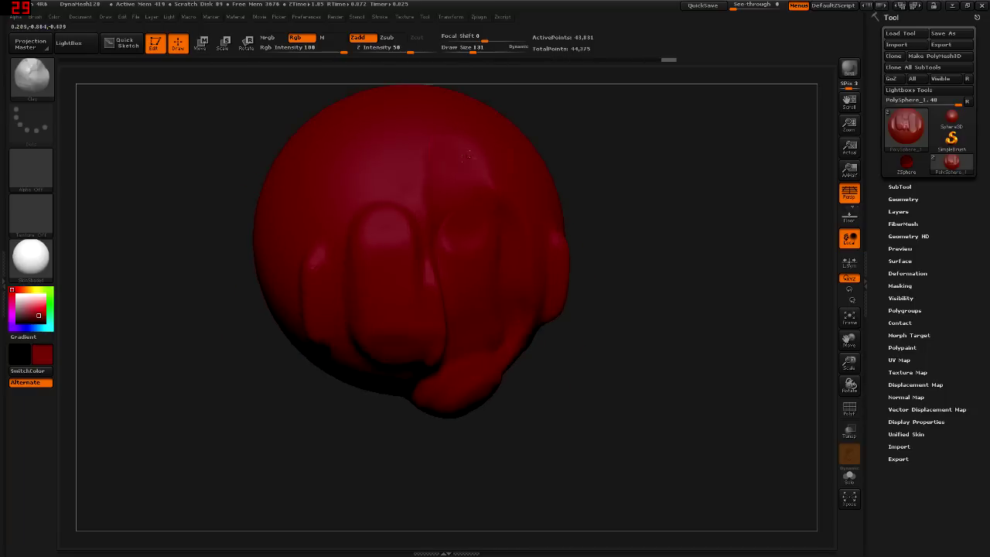
{"action": "left_click_drag", "start_coordinate": [465, 221], "coordinate": [465, 232]}
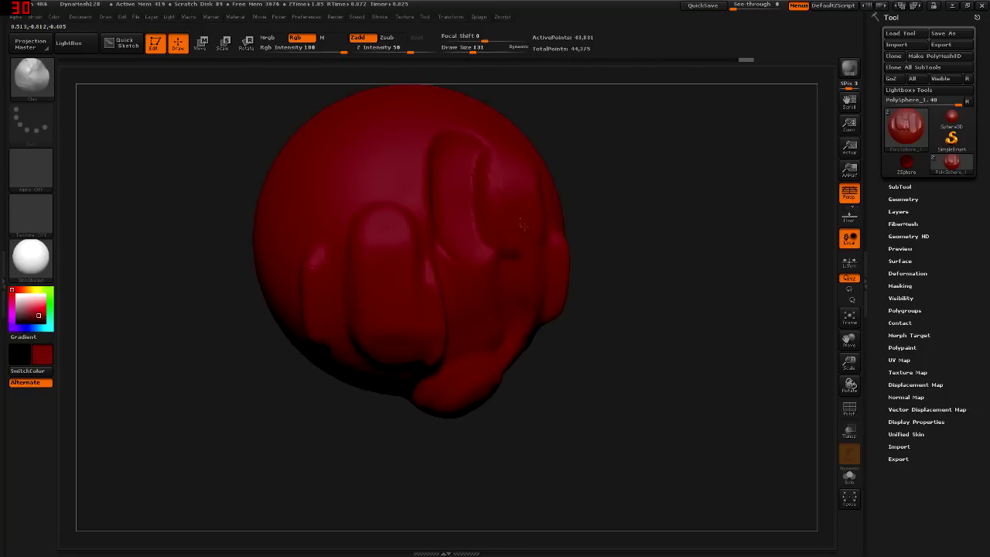
{"action": "mouse_move", "coordinate": [510, 198]}
{"action": "left_mouse_down"}
{"action": "mouse_move", "coordinate": [503, 294]}
{"action": "mouse_move", "coordinate": [492, 221]}
{"action": "left_mouse_up"}
{"action": "key", "text": "ctrl+z"}
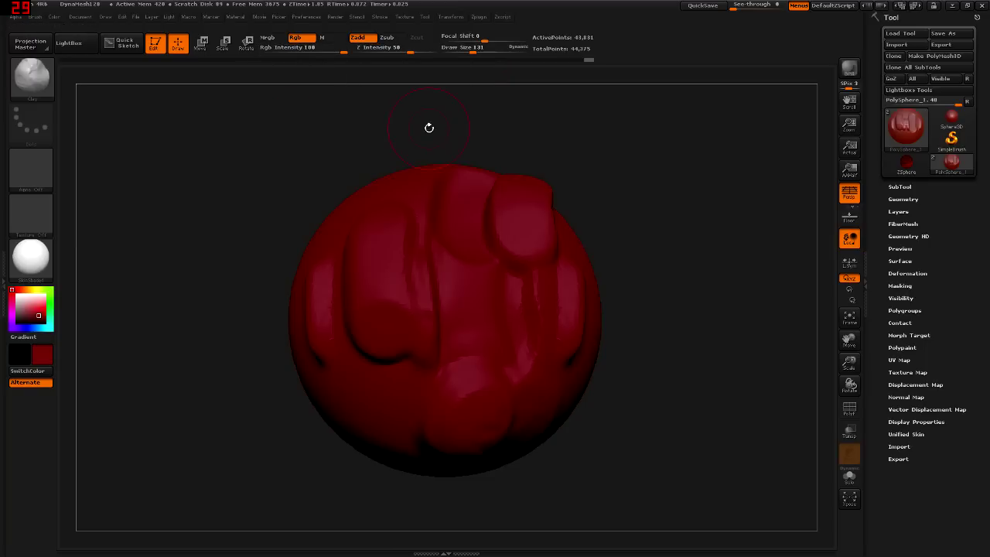
{"action": "left_click_drag", "start_coordinate": [429, 127], "coordinate": [473, 182]}
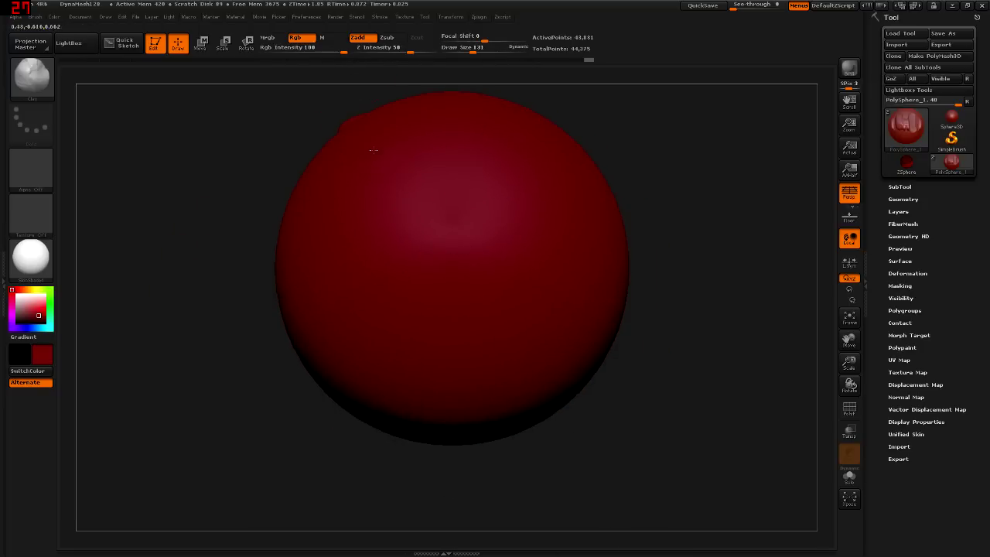
{"action": "left_click_drag", "start_coordinate": [375, 348], "coordinate": [355, 211]}
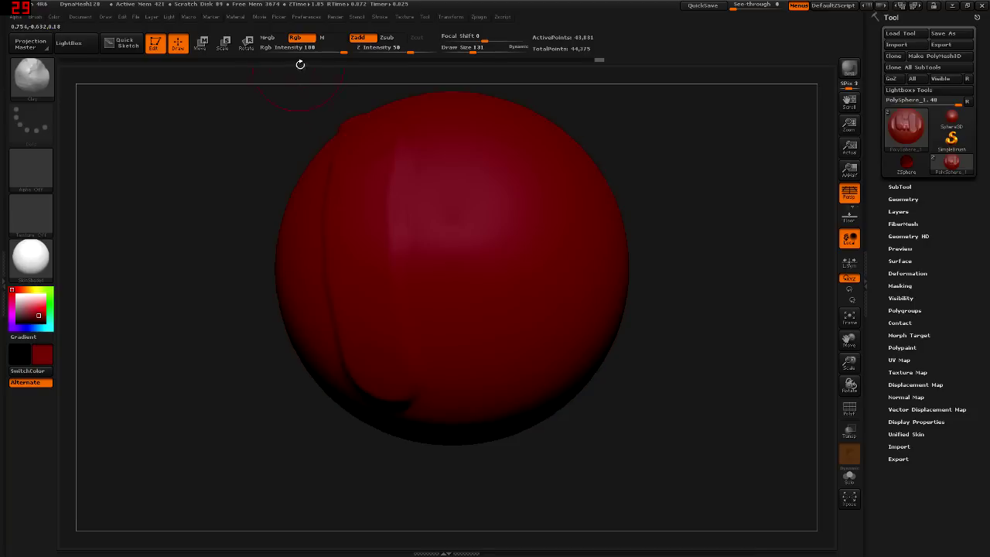
- Set colour intensity to 0, add loop strokes, and smooth the loops off the back
{"action": "left_click_drag", "start_coordinate": [341, 50], "coordinate": [262, 50]}
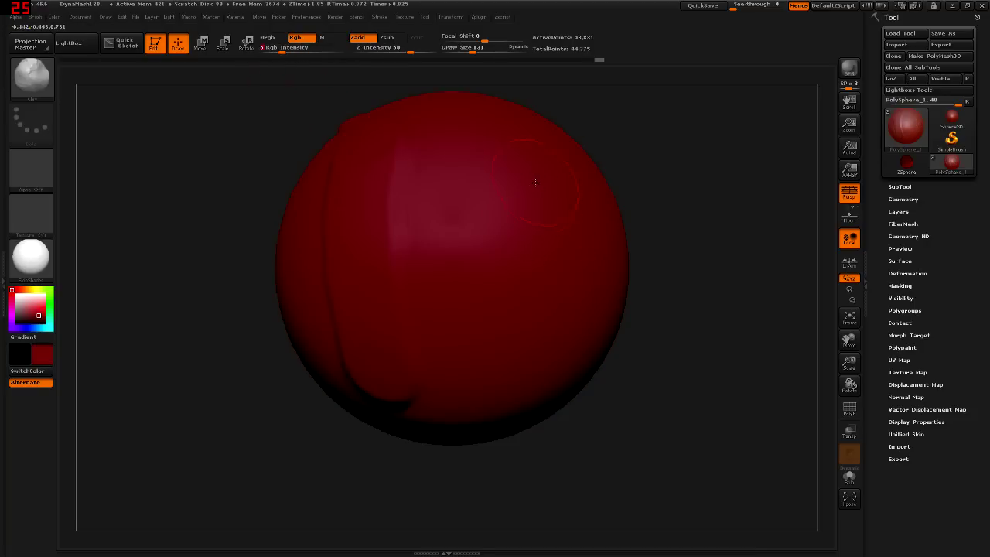
{"action": "mouse_move", "coordinate": [526, 173]}
{"action": "right_mouse_down"}
{"action": "mouse_move", "coordinate": [488, 293]}
{"action": "mouse_move", "coordinate": [433, 255]}
{"action": "right_mouse_up"}
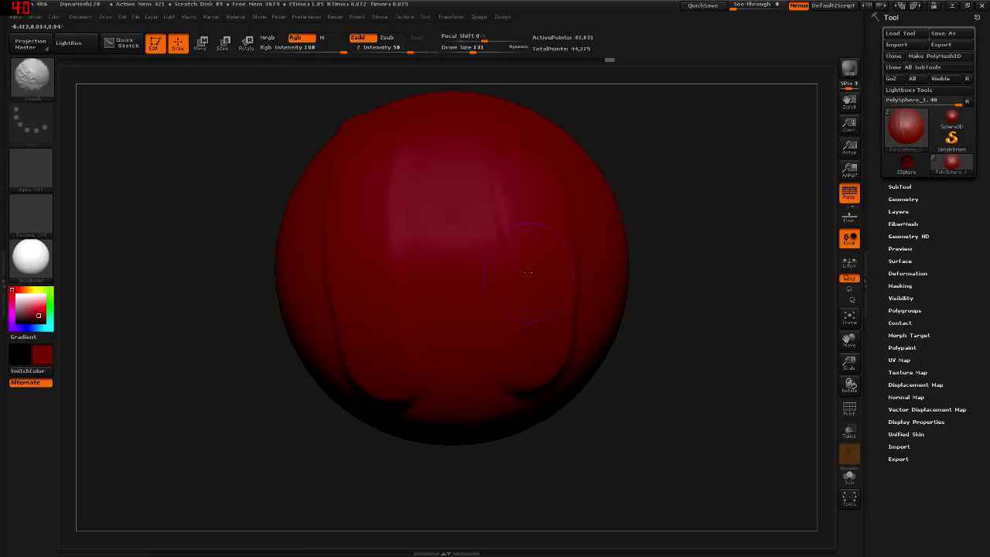
{"action": "left_click_drag", "start_coordinate": [285, 49], "coordinate": [342, 49]}
{"action": "left_click_drag", "start_coordinate": [418, 318], "coordinate": [448, 290]}
{"action": "right_click_drag", "start_coordinate": [447, 290], "coordinate": [494, 294]}
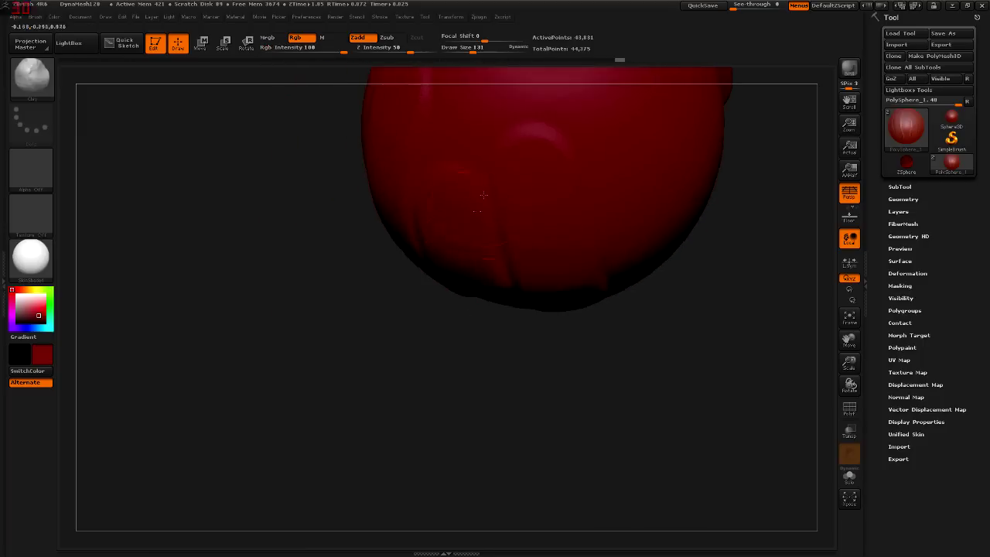
{"action": "right_click_drag", "start_coordinate": [601, 236], "coordinate": [451, 137]}
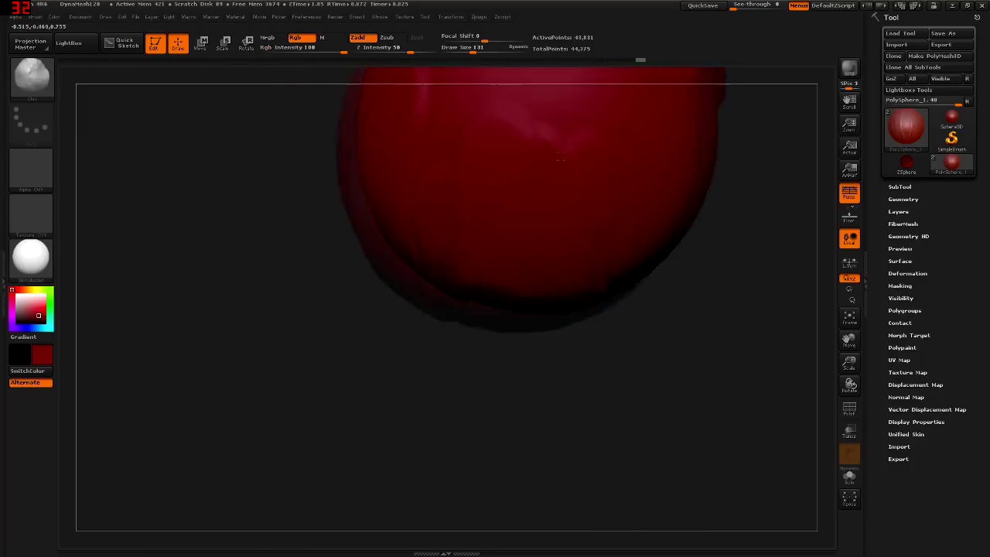
{"action": "left_click_drag", "start_coordinate": [412, 103], "coordinate": [438, 126], "text": "shift"}
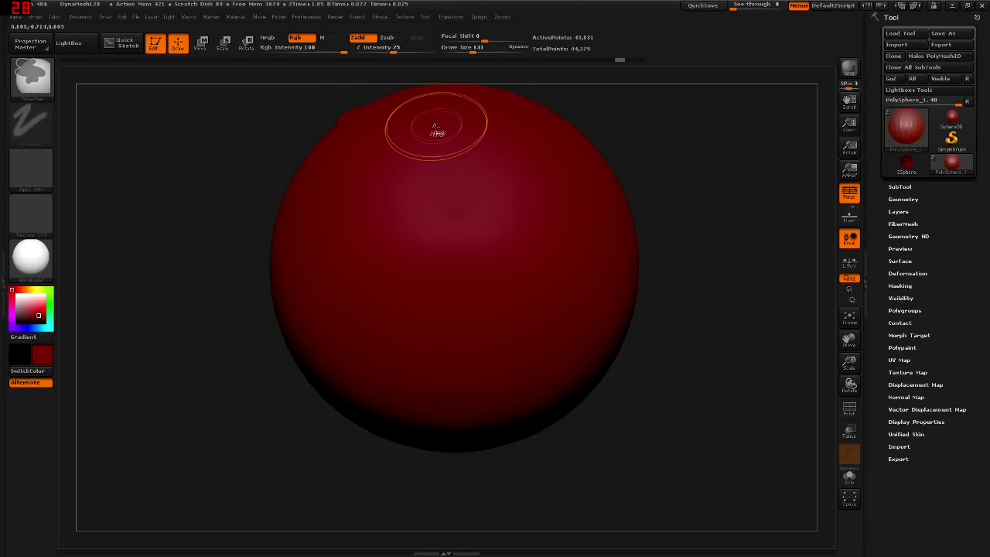
{"action": "left_click", "coordinate": [31, 256]}
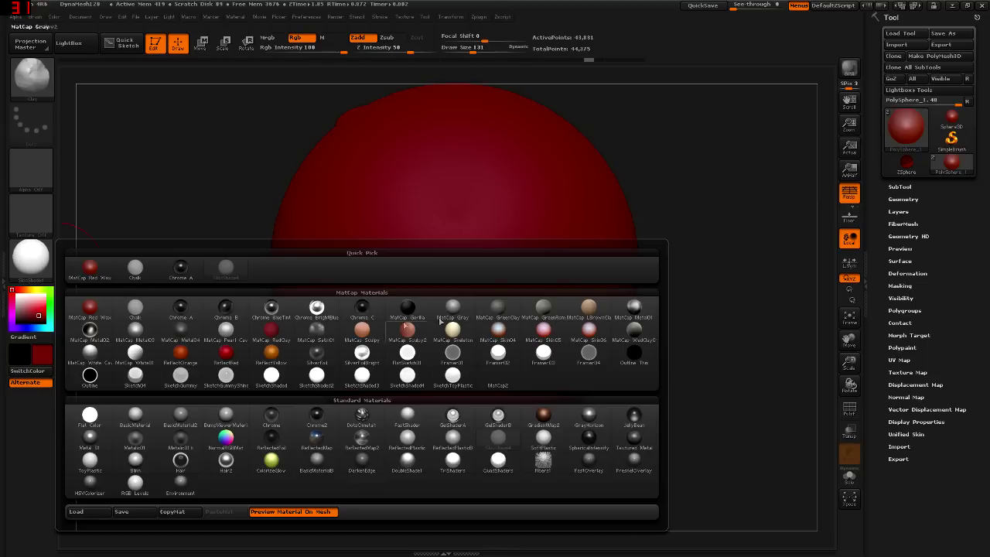
- Apply the MatCap Gray material and set the current colour to pure white
{"action": "left_click", "coordinate": [453, 311]}
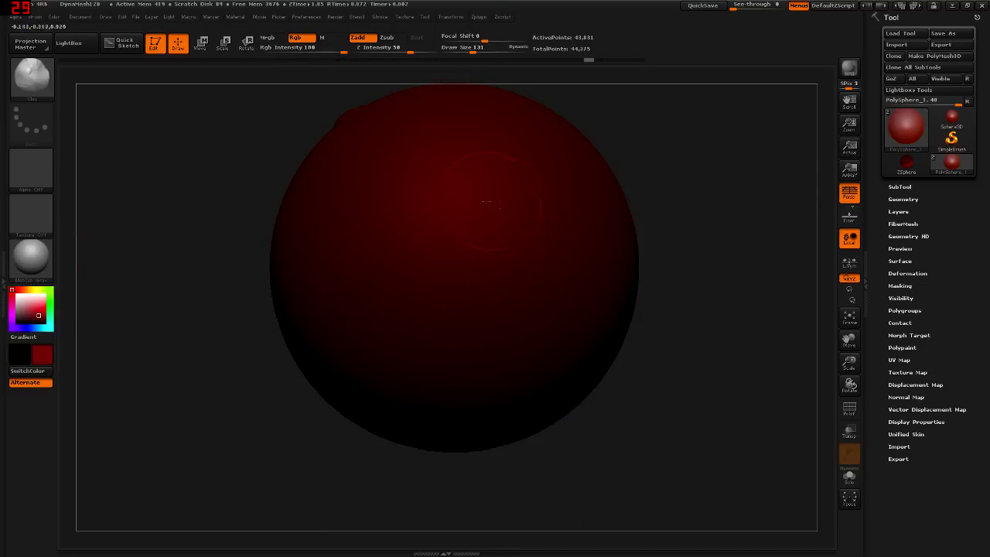
{"action": "left_click", "coordinate": [39, 316]}
{"action": "left_click", "coordinate": [12, 287]}
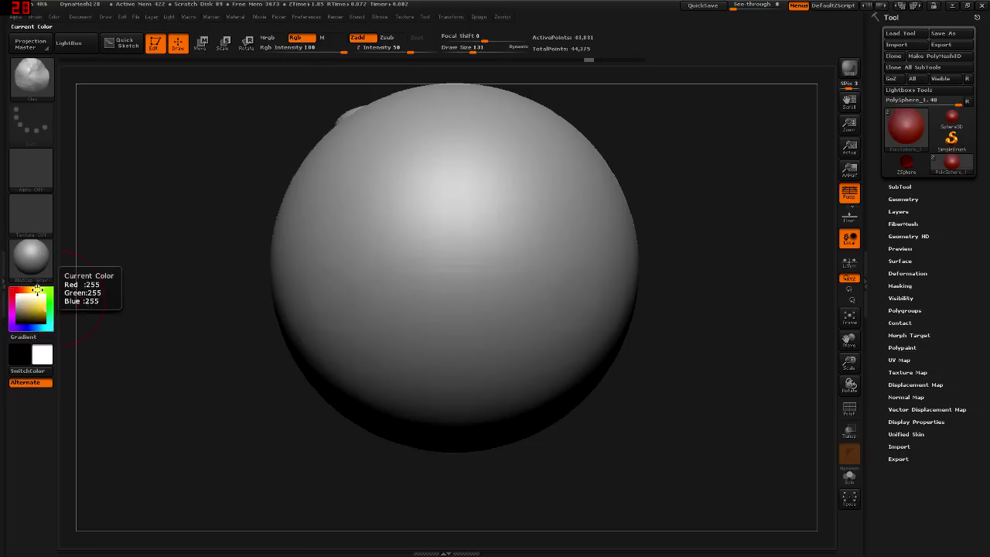
{"action": "left_click", "coordinate": [36, 290]}
{"action": "left_click", "coordinate": [32, 308]}
{"action": "left_click", "coordinate": [14, 294]}
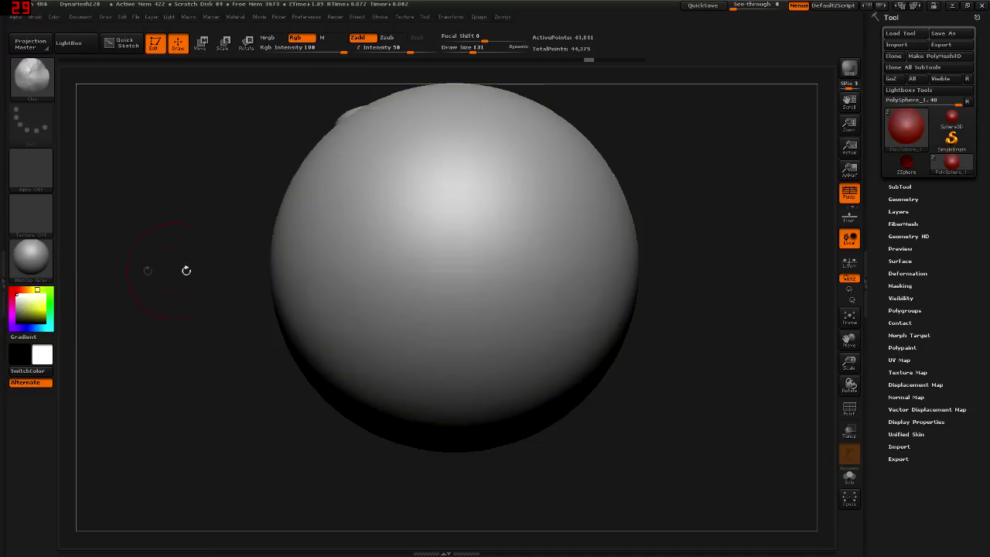
- Sculpt two raised loops on the upper-left, scrub the Undo History, and set Rgb Intensity to 100
{"action": "mouse_move", "coordinate": [421, 139]}
{"action": "left_mouse_down"}
{"action": "mouse_move", "coordinate": [369, 259]}
{"action": "mouse_move", "coordinate": [329, 309]}
{"action": "left_mouse_up"}
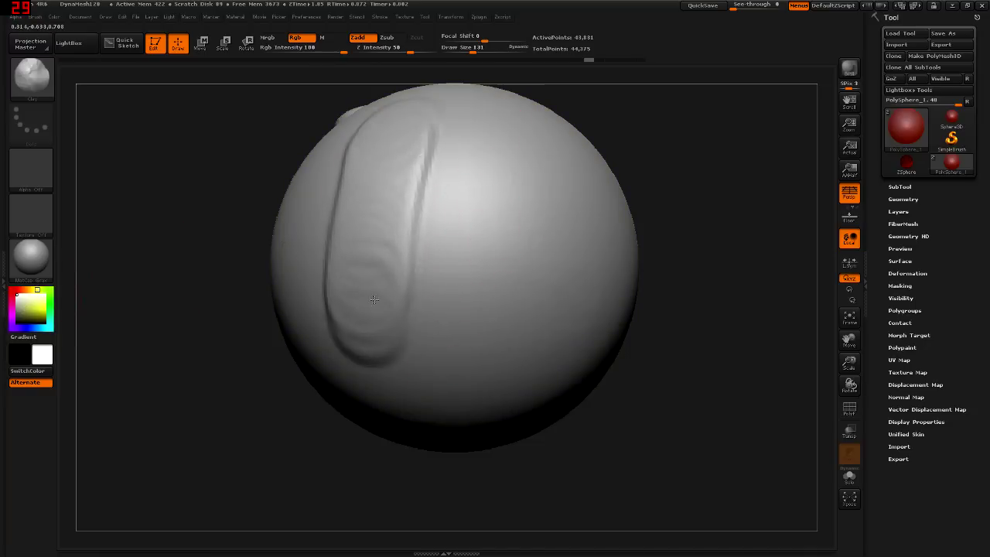
{"action": "mouse_move", "coordinate": [263, 263]}
{"action": "left_mouse_down"}
{"action": "mouse_move", "coordinate": [411, 261]}
{"action": "mouse_move", "coordinate": [338, 92]}
{"action": "left_mouse_up"}
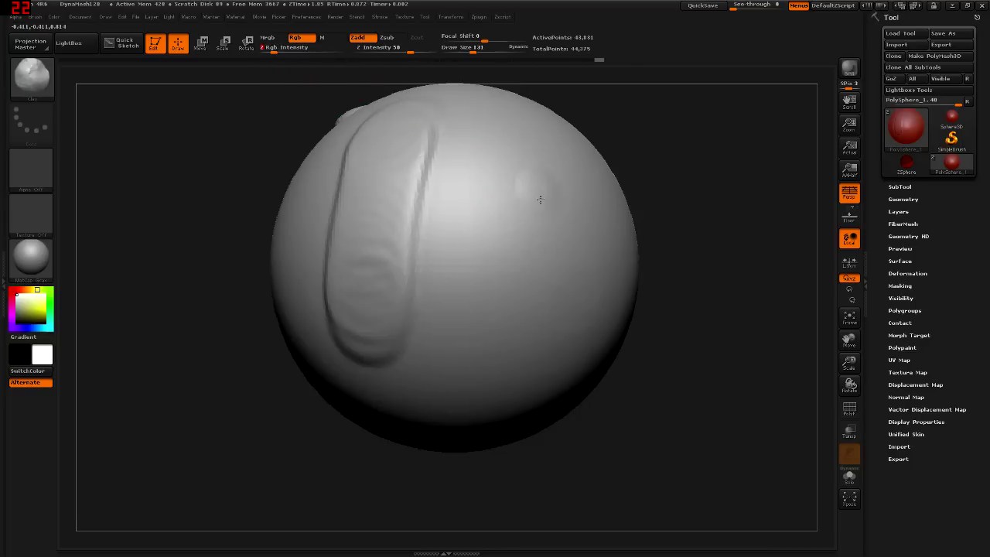
{"action": "mouse_move", "coordinate": [544, 343]}
{"action": "left_mouse_down"}
{"action": "mouse_move", "coordinate": [595, 253]}
{"action": "mouse_move", "coordinate": [502, 258]}
{"action": "left_mouse_up"}
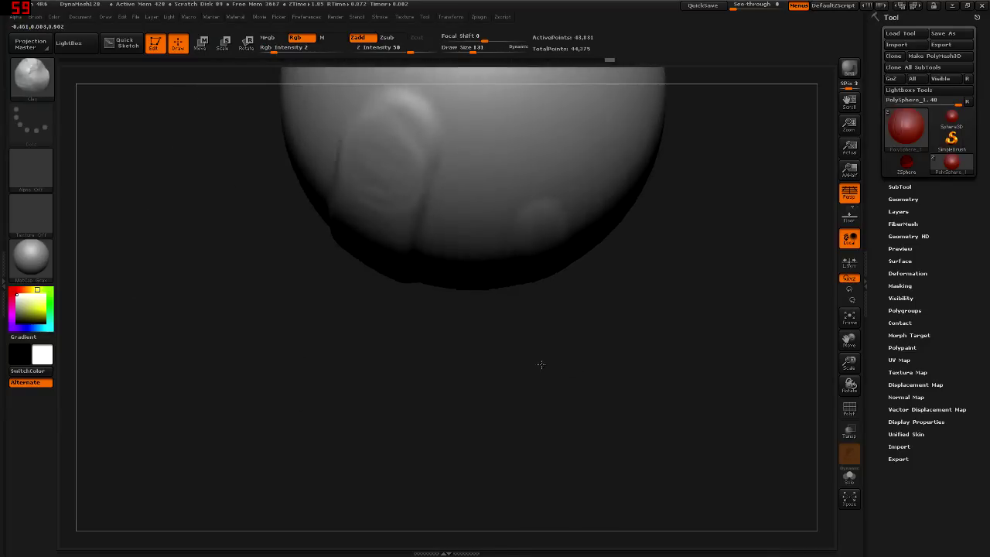
{"action": "left_click_drag", "start_coordinate": [610, 58], "coordinate": [292, 59]}
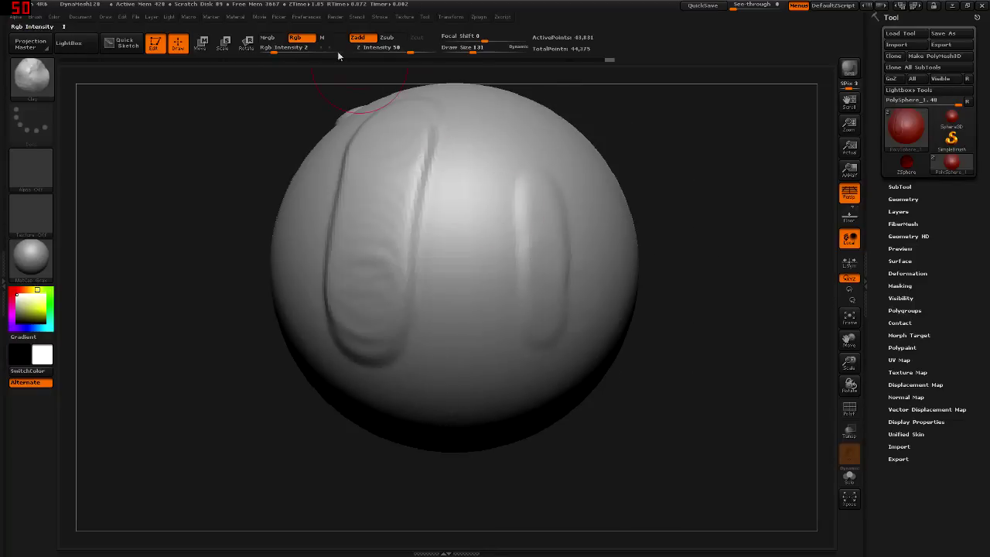
{"action": "left_click_drag", "start_coordinate": [292, 59], "coordinate": [608, 60]}
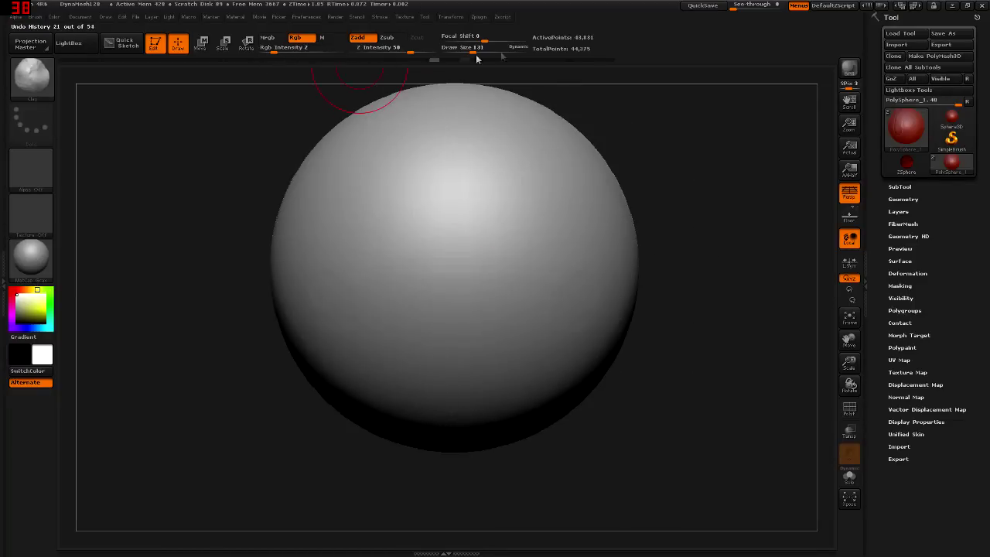
{"action": "left_click_drag", "start_coordinate": [288, 52], "coordinate": [344, 52]}
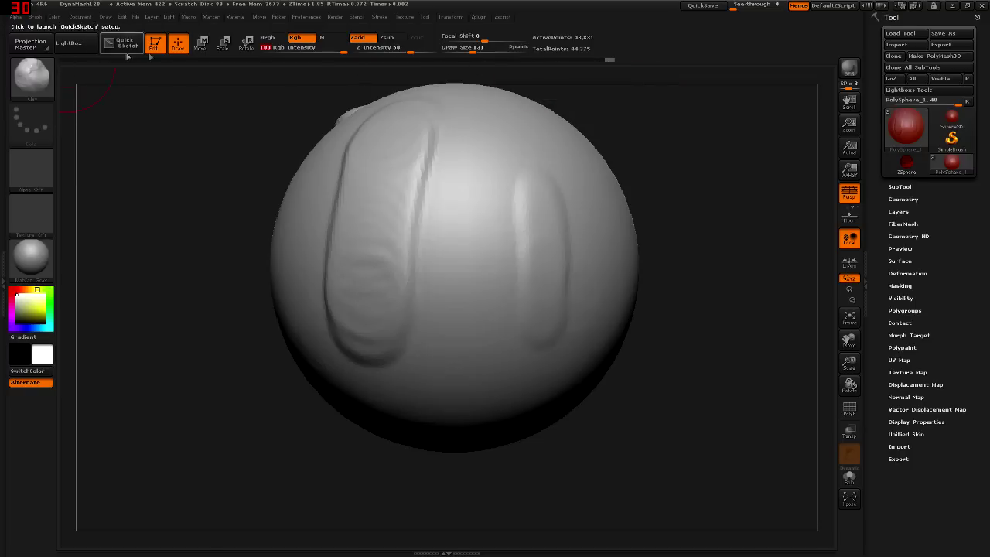
{"action": "mouse_move", "coordinate": [586, 93]}
{"action": "left_mouse_down"}
{"action": "mouse_move", "coordinate": [516, 235]}
{"action": "mouse_move", "coordinate": [442, 237]}
{"action": "left_mouse_up"}
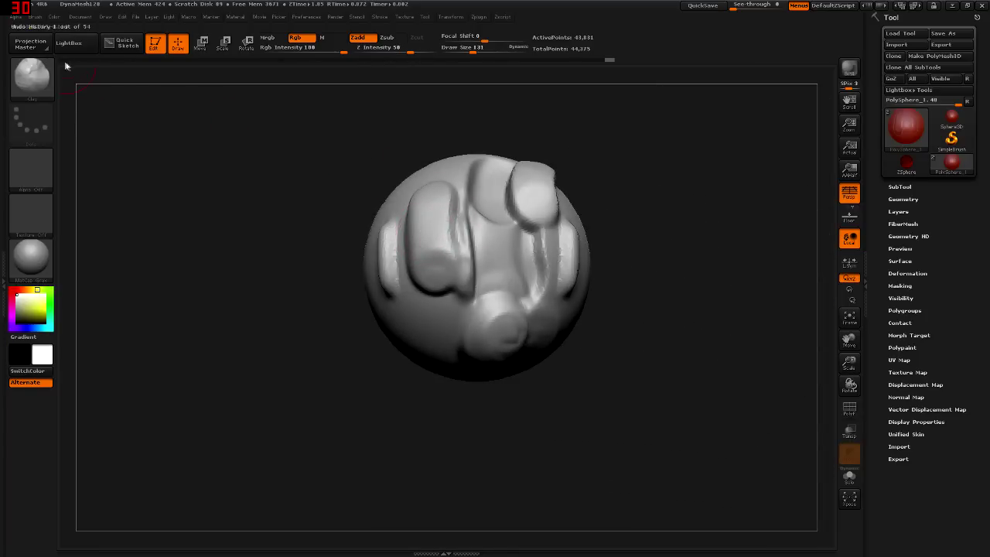
- Preview the plain starting sphere in Undo History, then return to the sculpted model and orbit it
{"action": "left_click", "coordinate": [64, 60]}
{"action": "left_click_drag", "start_coordinate": [411, 255], "coordinate": [428, 251]}
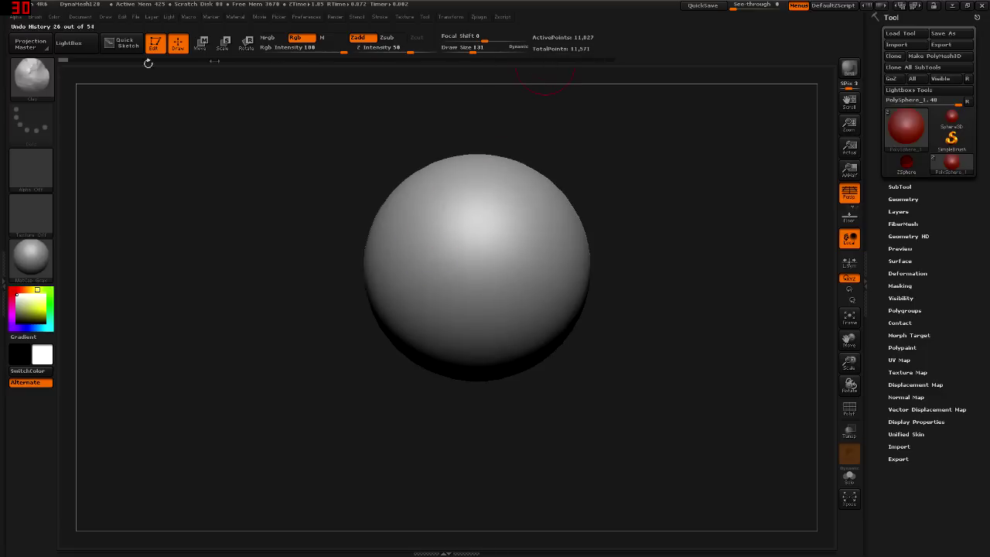
{"action": "left_click", "coordinate": [611, 58]}
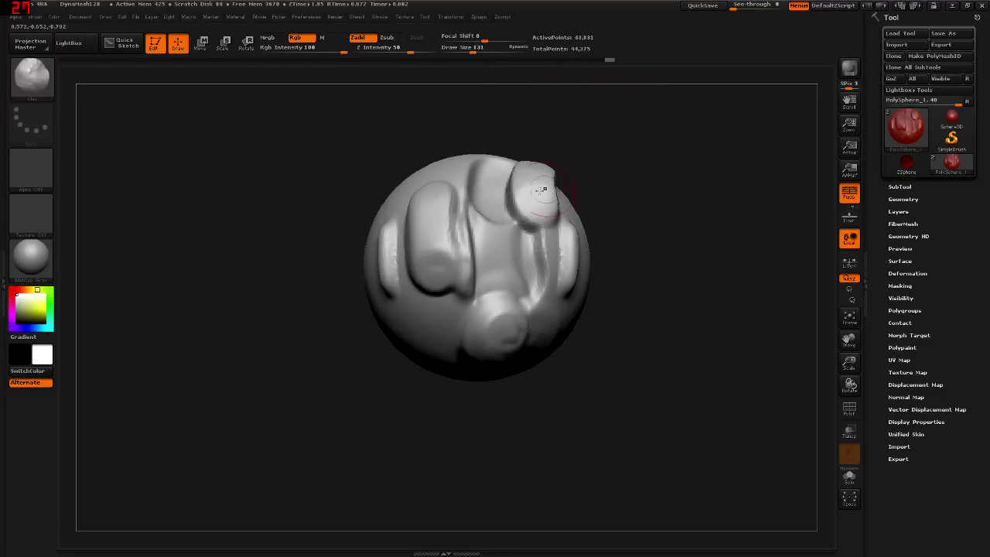
{"action": "mouse_move", "coordinate": [480, 223]}
{"action": "left_mouse_down"}
{"action": "mouse_move", "coordinate": [522, 229]}
{"action": "mouse_move", "coordinate": [503, 229]}
{"action": "left_mouse_up"}
- Revert to the starting sphere, discarding the later history, and undo the test stroke
{"action": "left_click", "coordinate": [63, 59]}
{"action": "left_click_drag", "start_coordinate": [462, 232], "coordinate": [461, 194]}
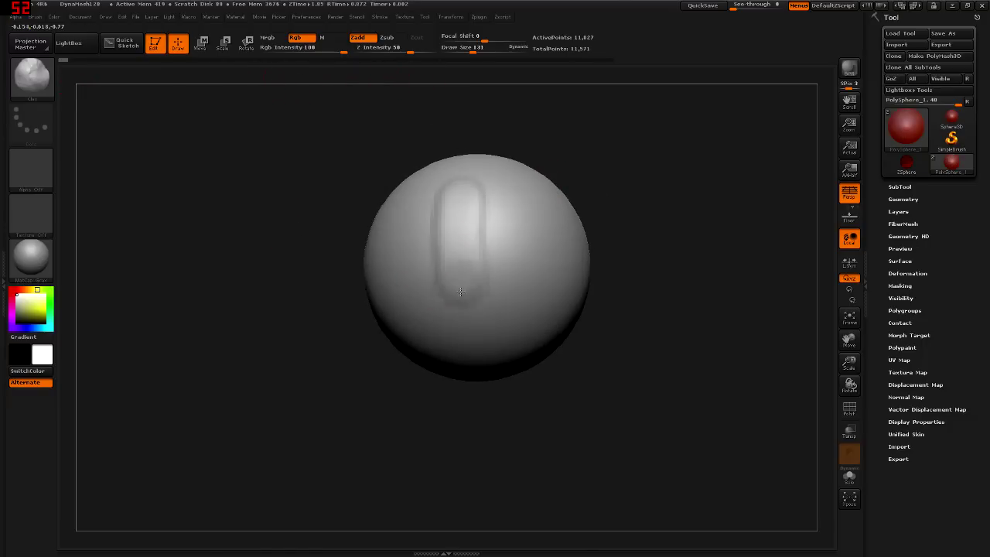
{"action": "left_click", "coordinate": [458, 320]}
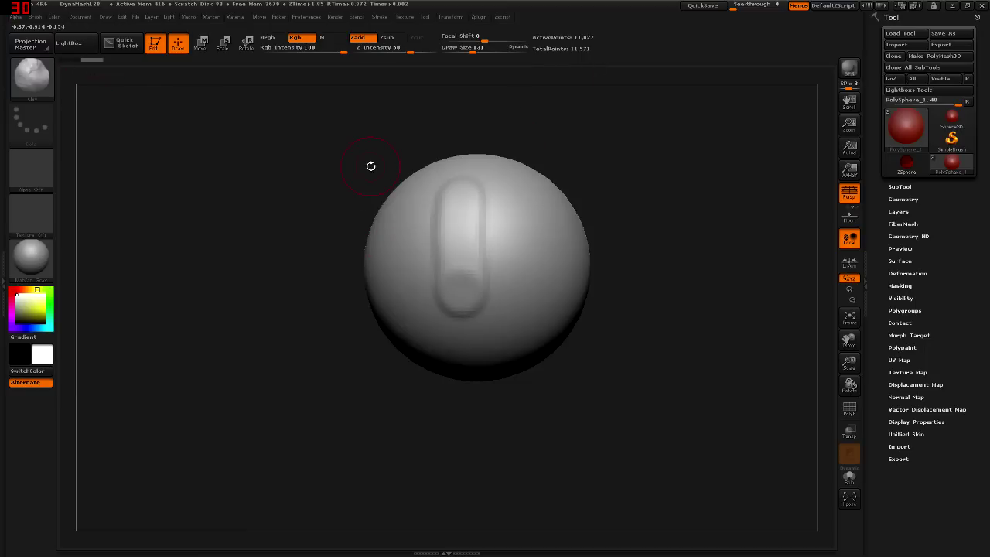
{"action": "key", "text": "ctrl+z"}
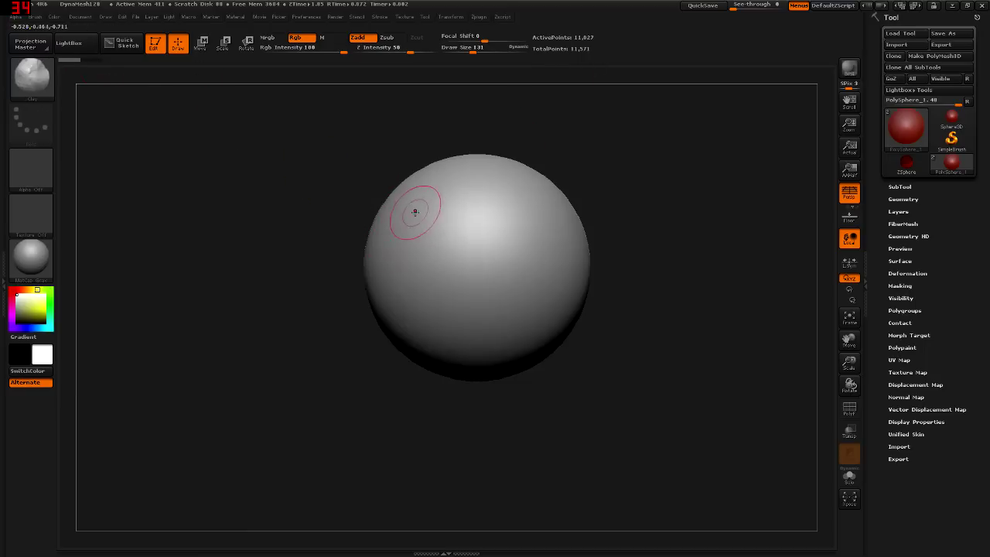
- Switch to a clay brush and sculpt a tall vertical capsule panel on the sphere's upper front
{"action": "left_click_drag", "start_coordinate": [619, 310], "coordinate": [572, 309]}
{"action": "key", "text": "b"}
{"action": "key", "text": "s"}
{"action": "key", "text": "t"}
{"action": "key", "text": "b"}
{"action": "key", "text": "c"}
{"action": "key", "text": "l"}
{"action": "key", "text": "f"}
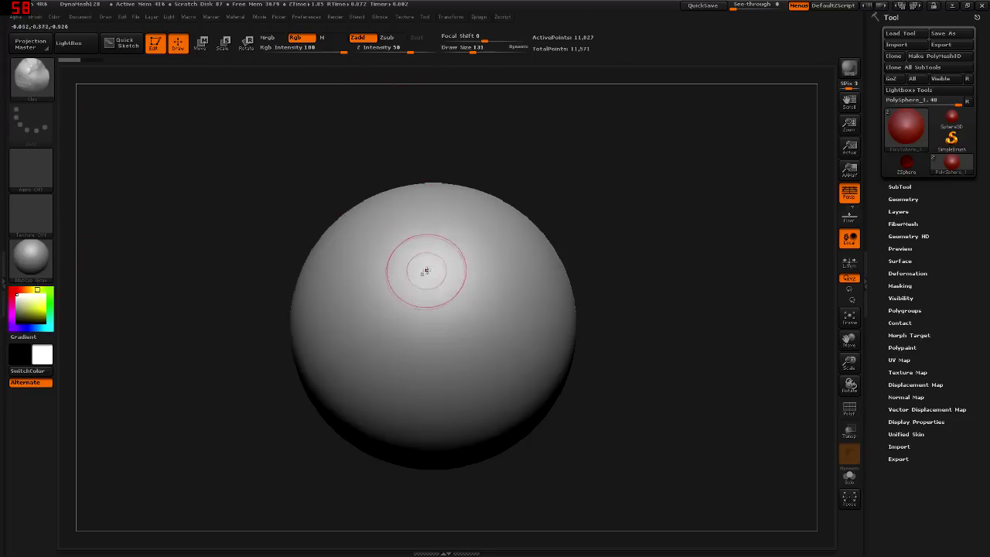
{"action": "left_click_drag", "start_coordinate": [426, 225], "coordinate": [424, 282]}
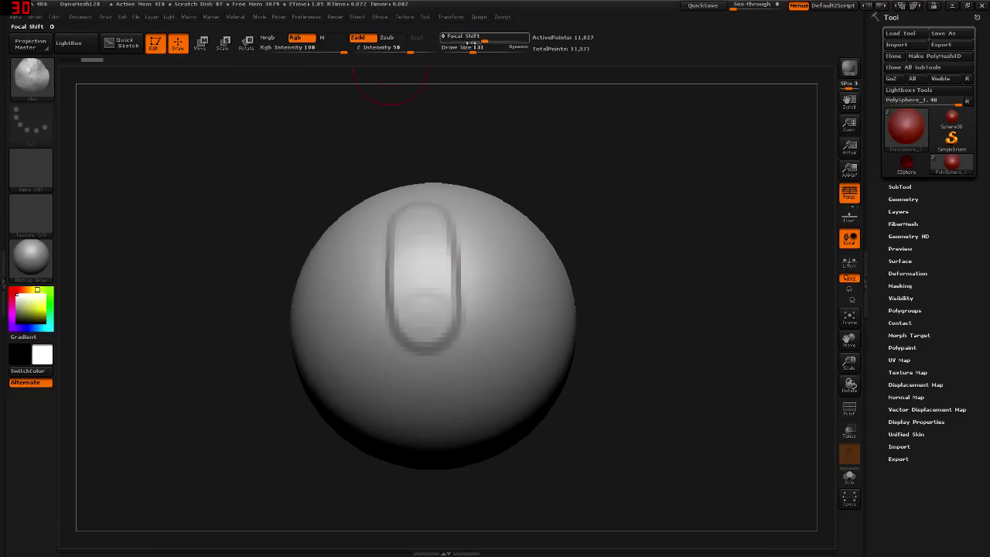
- At Focal Shift -100, sculpt a sharp-edged panel on the right and a flattened patch lower left
{"action": "left_click_drag", "start_coordinate": [484, 41], "coordinate": [447, 47]}
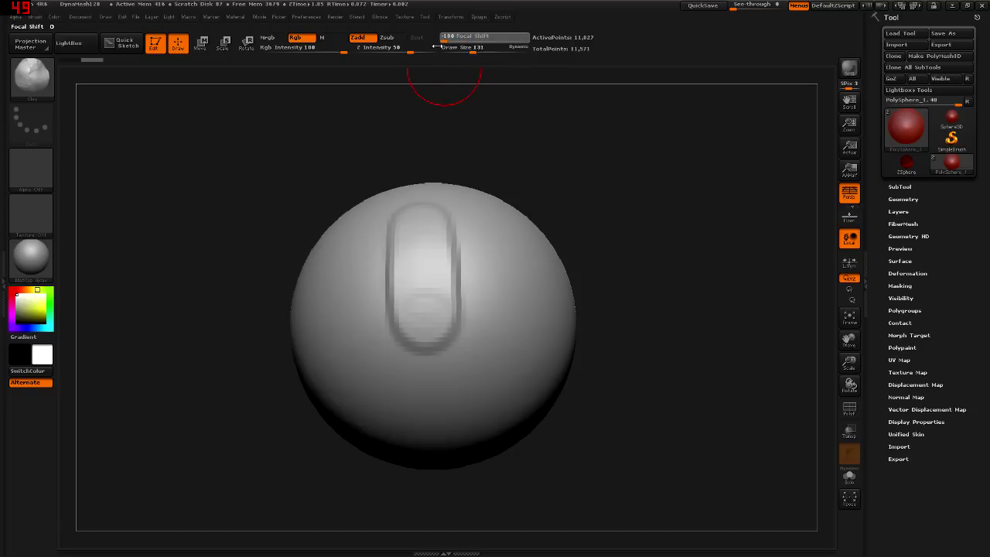
{"action": "mouse_move", "coordinate": [504, 310]}
{"action": "left_mouse_down"}
{"action": "mouse_move", "coordinate": [542, 310]}
{"action": "mouse_move", "coordinate": [511, 391]}
{"action": "left_mouse_up"}
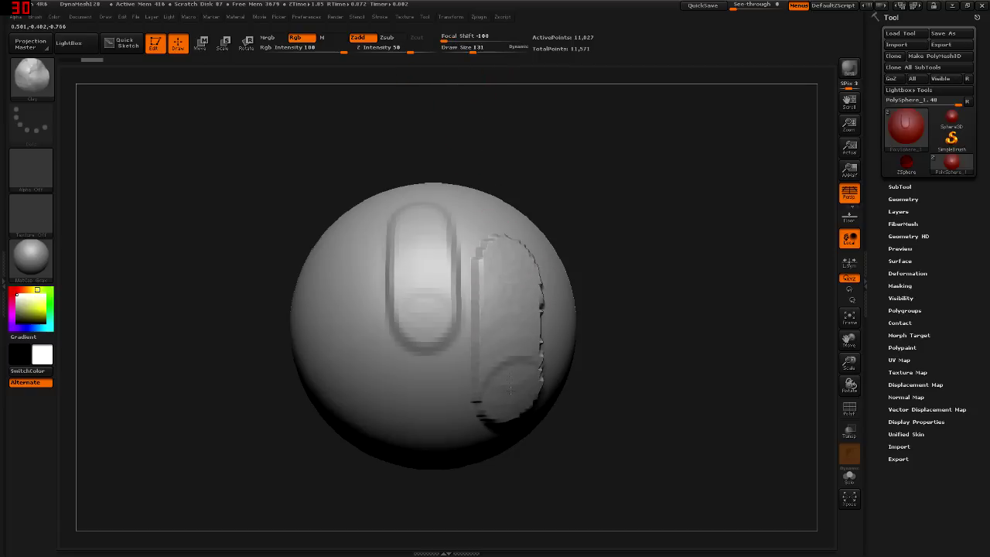
{"action": "left_click_drag", "start_coordinate": [553, 184], "coordinate": [481, 330]}
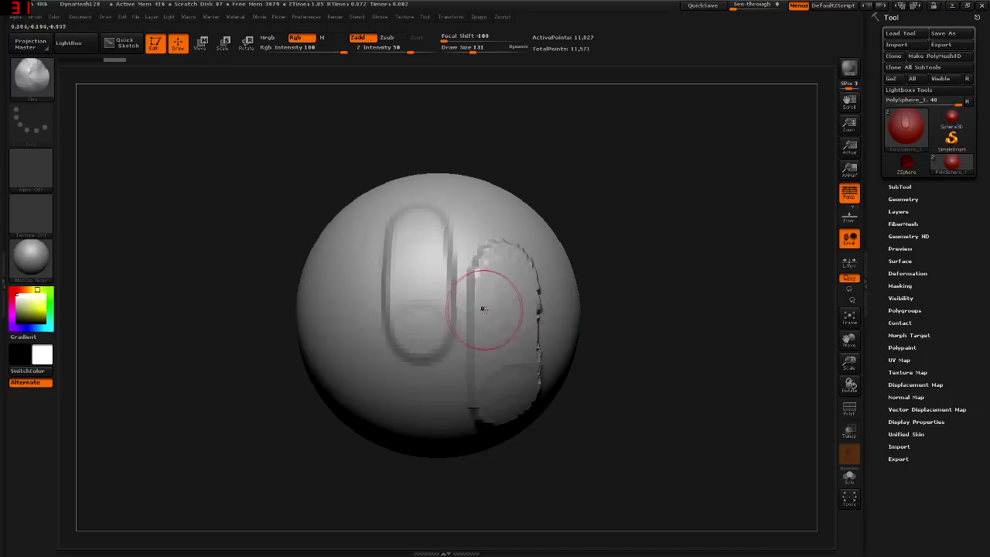
{"action": "left_click_drag", "start_coordinate": [604, 232], "coordinate": [464, 433]}
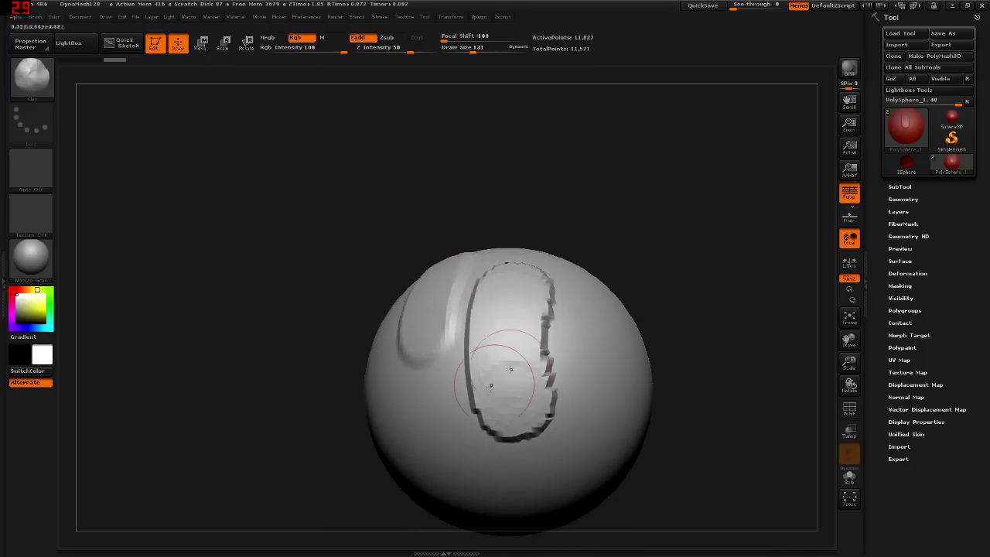
{"action": "left_click_drag", "start_coordinate": [418, 379], "coordinate": [447, 462]}
{"action": "mouse_move", "coordinate": [498, 376]}
{"action": "left_mouse_down"}
{"action": "mouse_move", "coordinate": [468, 283]}
{"action": "mouse_move", "coordinate": [454, 298]}
{"action": "mouse_move", "coordinate": [454, 232]}
{"action": "left_mouse_up"}
- Raise Focal Shift toward 99 and add soft strokes on the left and right sides, inspecting them
{"action": "left_click_drag", "start_coordinate": [445, 41], "coordinate": [526, 40]}
{"action": "left_click_drag", "start_coordinate": [332, 261], "coordinate": [331, 353]}
{"action": "left_click_drag", "start_coordinate": [328, 256], "coordinate": [442, 242], "text": "shift"}
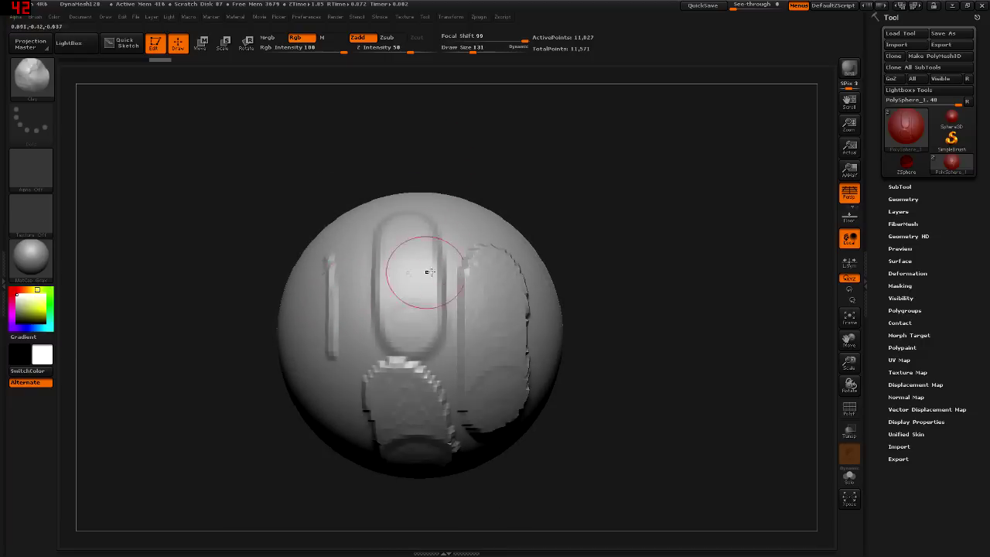
{"action": "left_click_drag", "start_coordinate": [523, 42], "coordinate": [507, 41]}
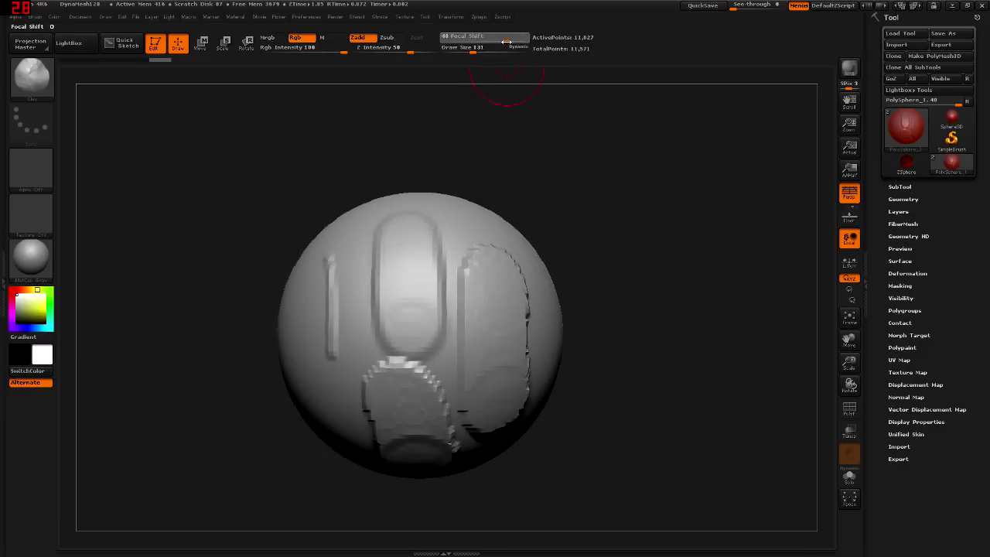
{"action": "right_click_drag", "start_coordinate": [488, 309], "coordinate": [623, 301]}
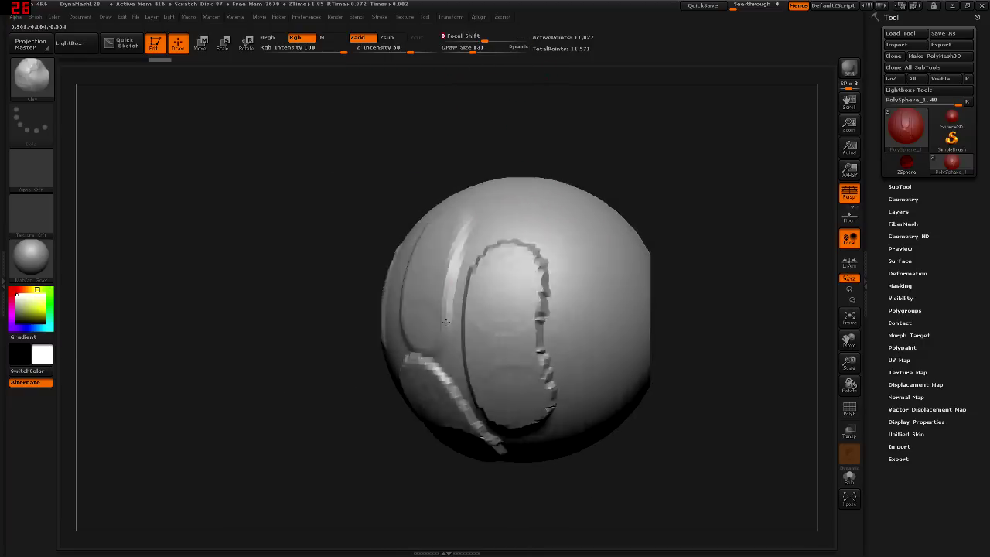
{"action": "left_click_drag", "start_coordinate": [623, 386], "coordinate": [596, 329]}
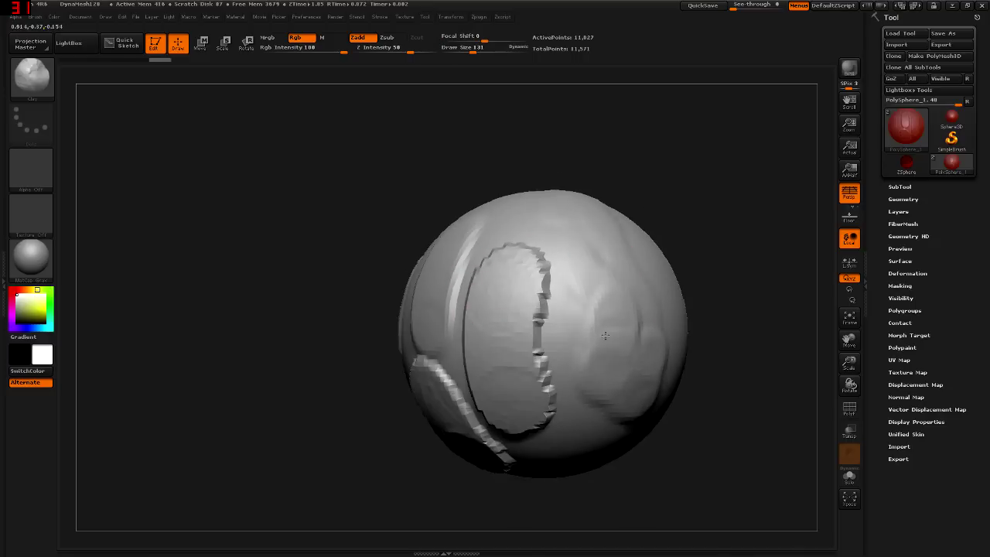
{"action": "right_click_drag", "start_coordinate": [630, 321], "coordinate": [640, 358]}
{"action": "mouse_move", "coordinate": [464, 331]}
{"action": "right_mouse_down"}
{"action": "mouse_move", "coordinate": [431, 263]}
{"action": "mouse_move", "coordinate": [470, 259]}
{"action": "right_mouse_up"}
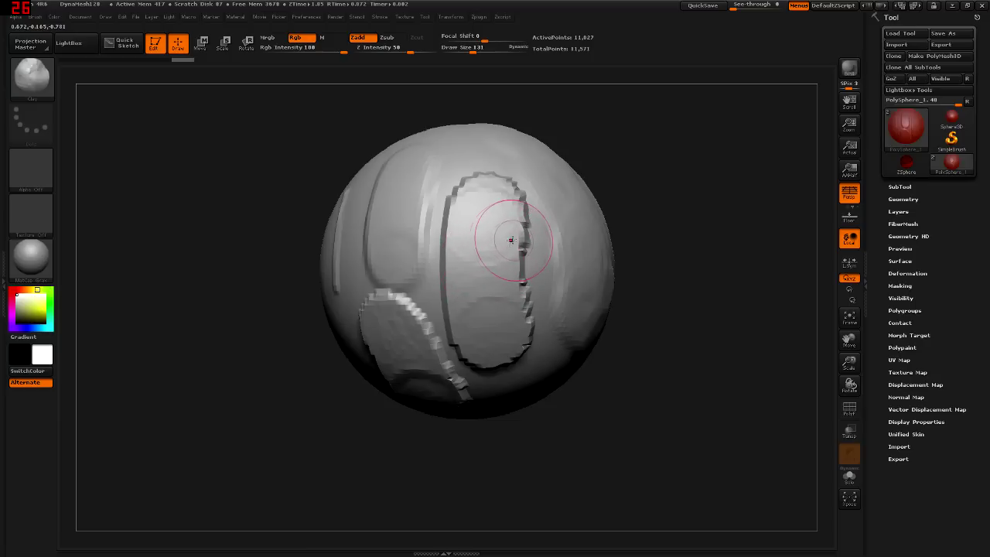
{"action": "right_click_drag", "start_coordinate": [506, 228], "coordinate": [453, 85]}
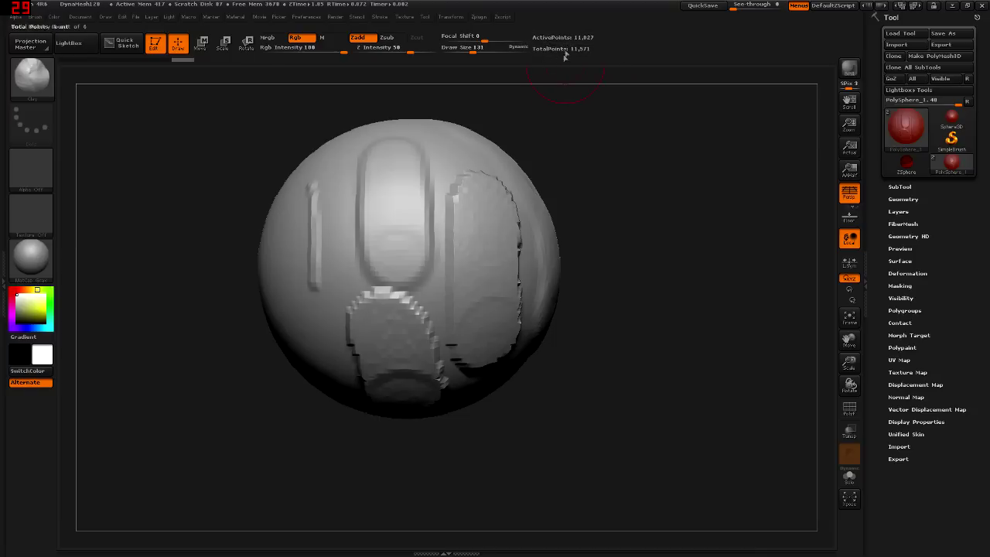
- Select PM3D_Cylinder3D in the SubTool list and delete it, confirming the prompt
{"action": "left_click", "coordinate": [900, 187]}
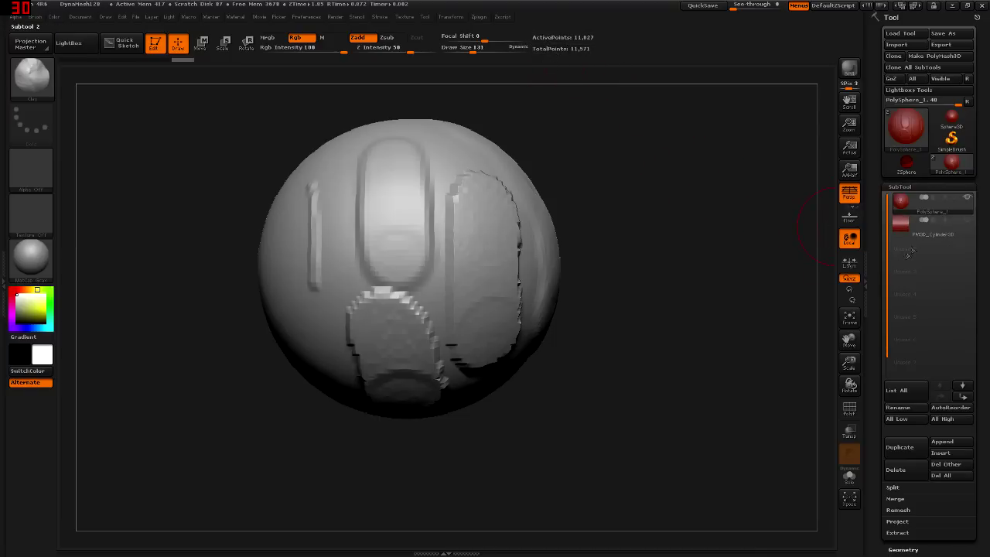
{"action": "left_click", "coordinate": [951, 225]}
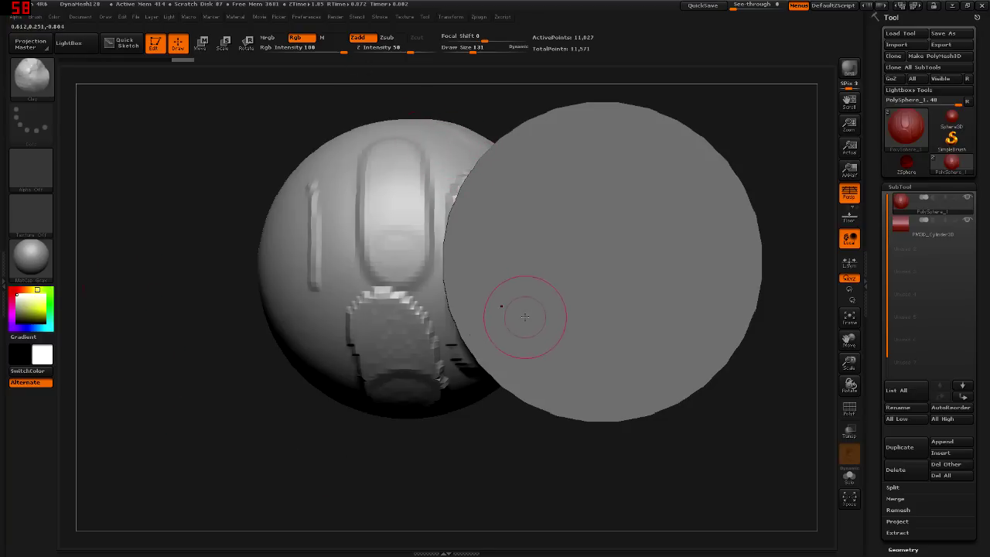
{"action": "left_click", "coordinate": [968, 222]}
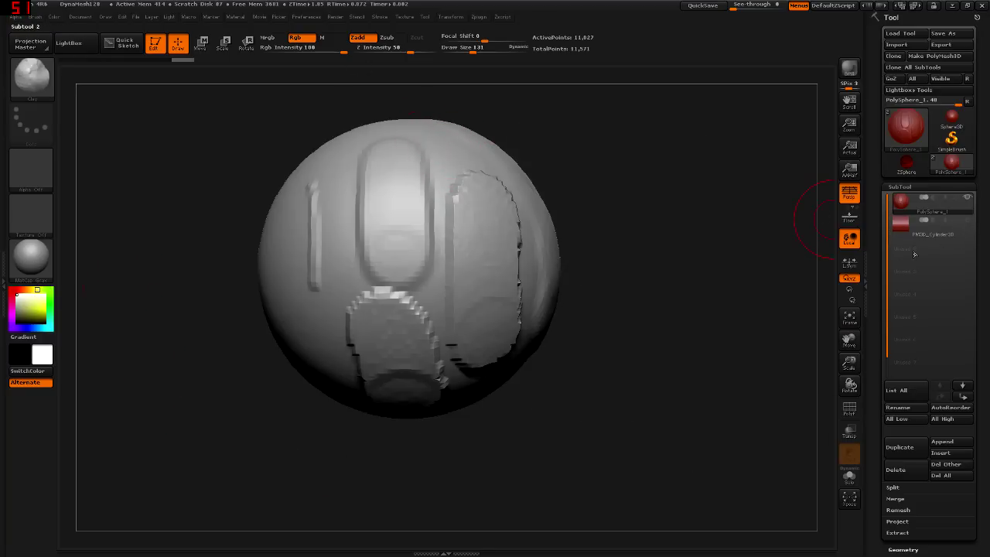
{"action": "left_click", "coordinate": [932, 223]}
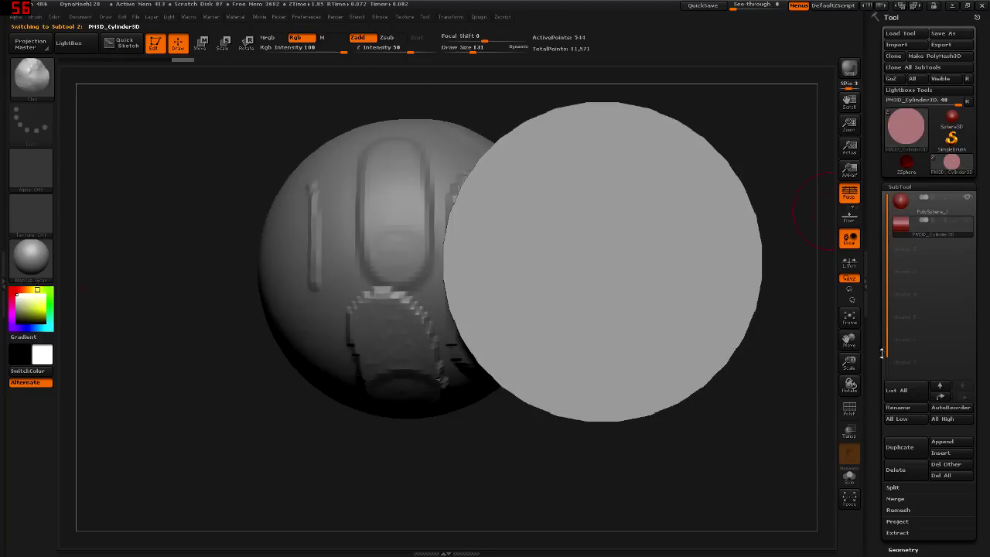
{"action": "left_click", "coordinate": [902, 470]}
{"action": "left_click", "coordinate": [795, 496]}
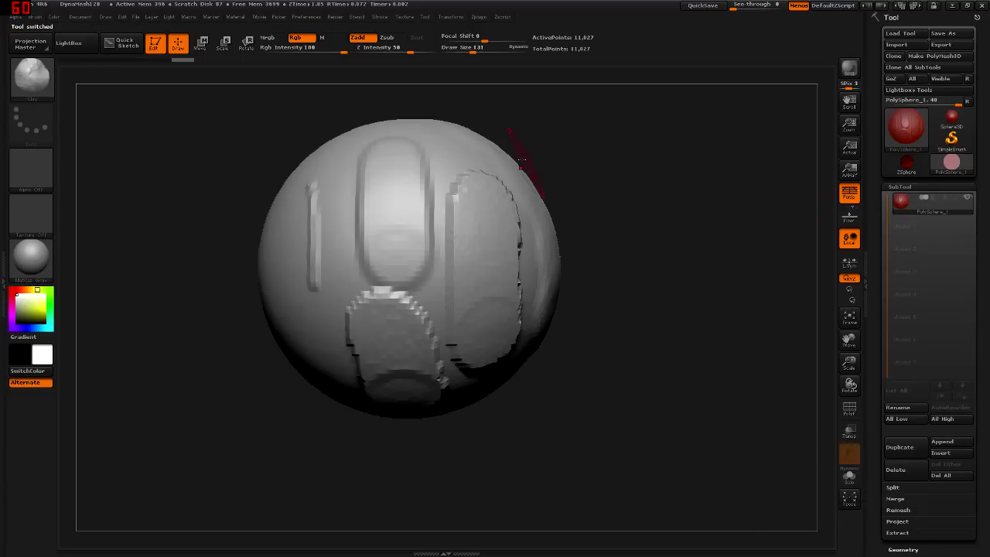
{"action": "mouse_move", "coordinate": [638, 81]}
{"action": "left_mouse_down", "text": "alt"}
{"action": "mouse_move", "coordinate": [650, 116]}
{"action": "mouse_move", "coordinate": [413, 516]}
{"action": "left_mouse_up", "text": "alt"}
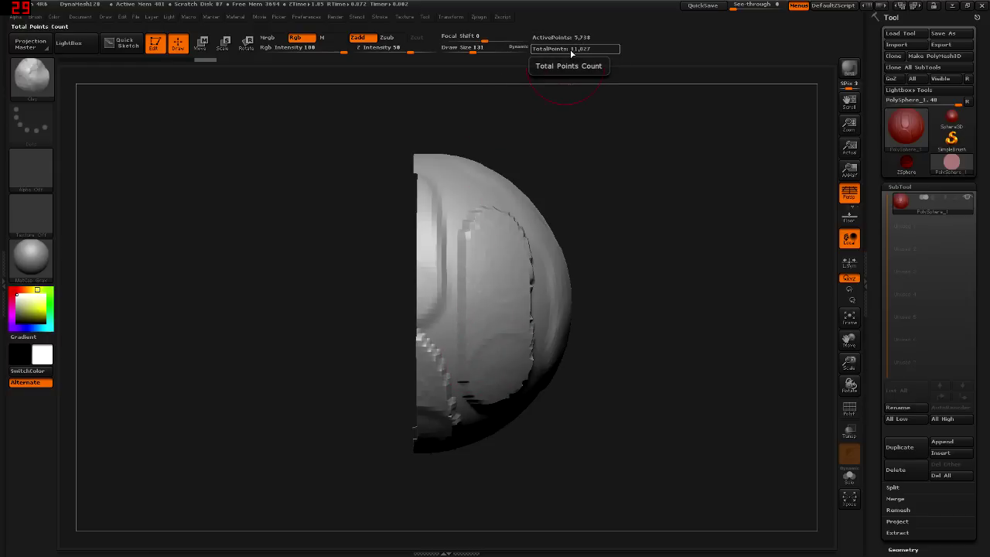
{"action": "left_click", "coordinate": [573, 162], "text": "ctrl+shift"}
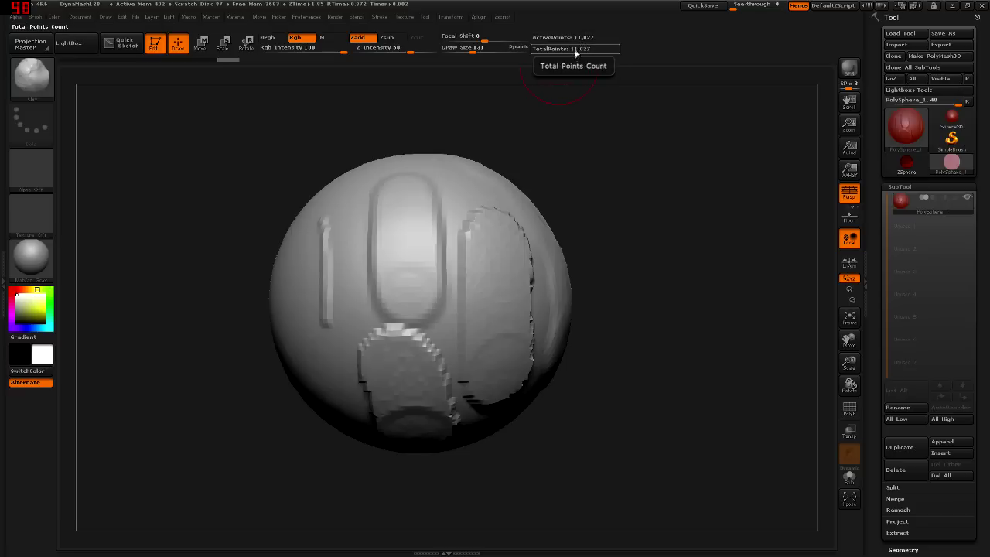
{"action": "left_click_drag", "start_coordinate": [611, 127], "coordinate": [444, 478], "text": "ctrl+shift"}
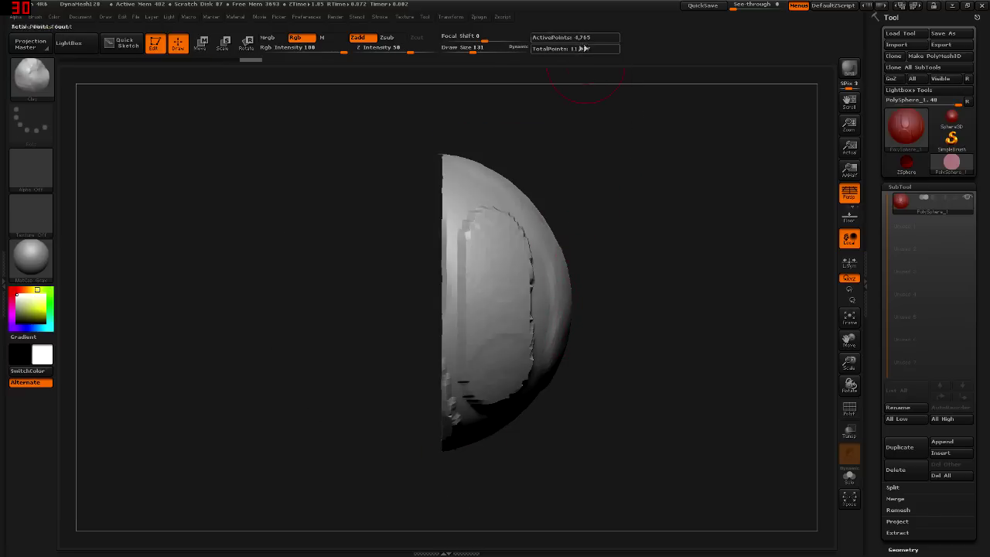
{"action": "left_click", "coordinate": [605, 174], "text": "ctrl+shift"}
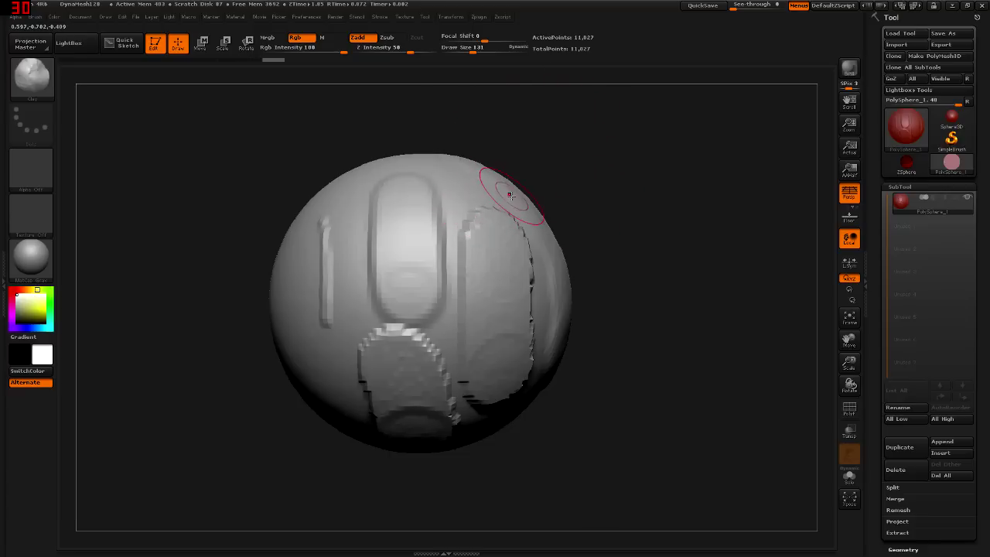
- Subdivide the sphere twice and sculpt looping ridges across its surface
{"action": "key", "text": "ctrl+d"}
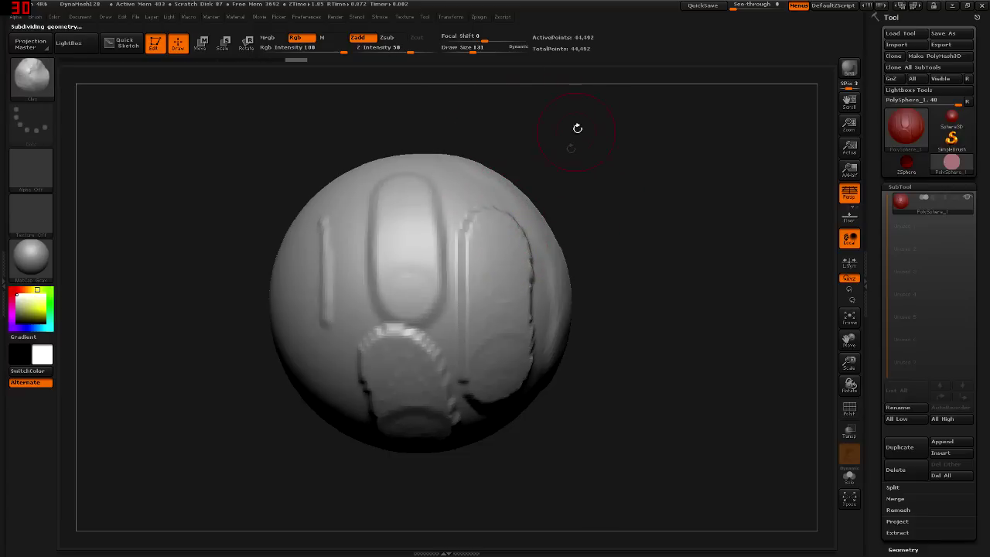
{"action": "key", "text": "ctrl+d"}
{"action": "mouse_move", "coordinate": [341, 271]}
{"action": "left_mouse_down"}
{"action": "mouse_move", "coordinate": [395, 333]}
{"action": "mouse_move", "coordinate": [417, 236]}
{"action": "left_mouse_up"}
{"action": "left_click_drag", "start_coordinate": [309, 232], "coordinate": [294, 387]}
{"action": "mouse_move", "coordinate": [332, 309]}
{"action": "left_mouse_down"}
{"action": "mouse_move", "coordinate": [360, 373]}
{"action": "mouse_move", "coordinate": [433, 325]}
{"action": "mouse_move", "coordinate": [464, 387]}
{"action": "mouse_move", "coordinate": [434, 263]}
{"action": "mouse_move", "coordinate": [373, 188]}
{"action": "mouse_move", "coordinate": [309, 286]}
{"action": "mouse_move", "coordinate": [387, 310]}
{"action": "mouse_move", "coordinate": [418, 371]}
{"action": "mouse_move", "coordinate": [501, 217]}
{"action": "left_mouse_up"}
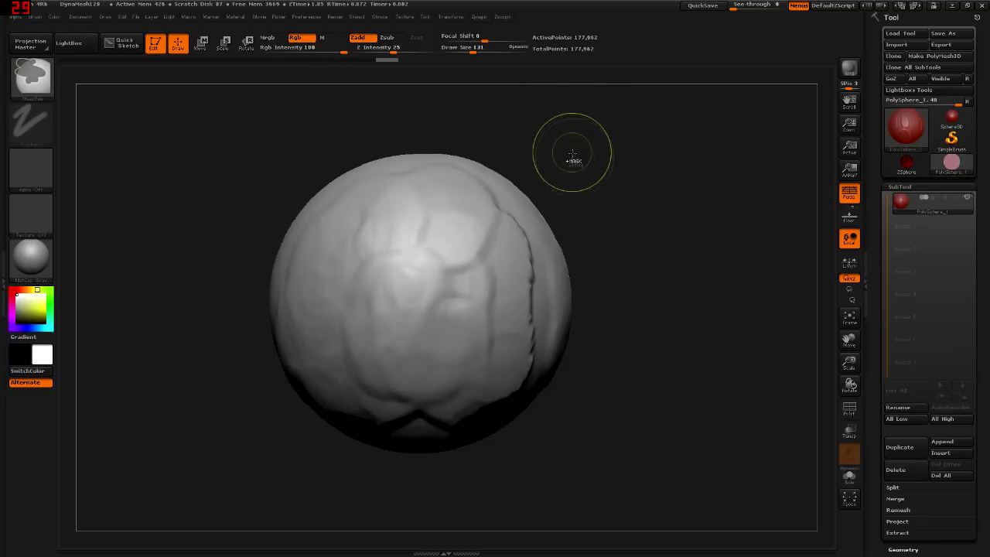
- Subdivide to 711,842 points and hide the left half of the sphere
{"action": "key", "text": "ctrl+d"}
{"action": "mouse_move", "coordinate": [563, 136]}
{"action": "left_mouse_down"}
{"action": "mouse_move", "coordinate": [538, 272]}
{"action": "mouse_move", "coordinate": [548, 263]}
{"action": "left_mouse_up"}
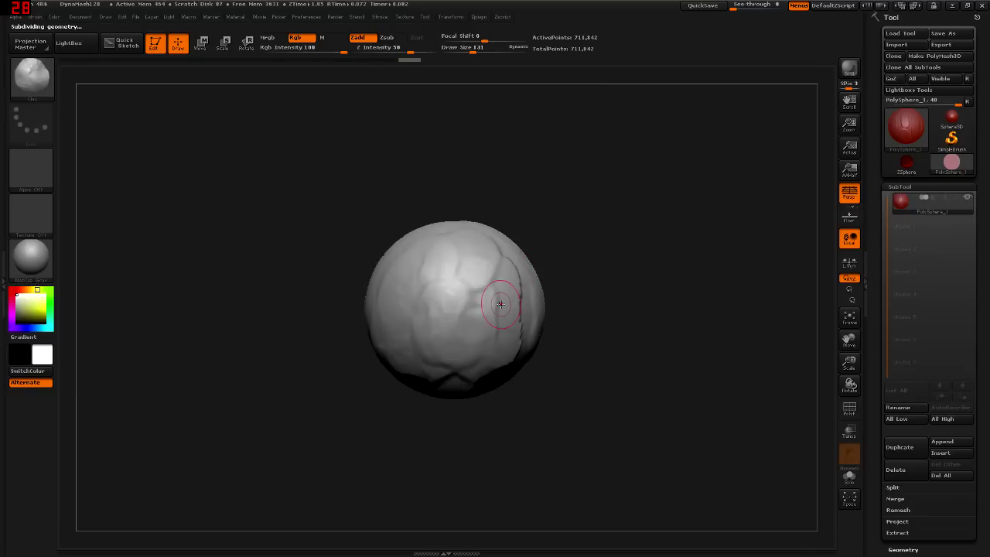
{"action": "left_click_drag", "start_coordinate": [573, 192], "coordinate": [477, 455], "text": "ctrl+shift"}
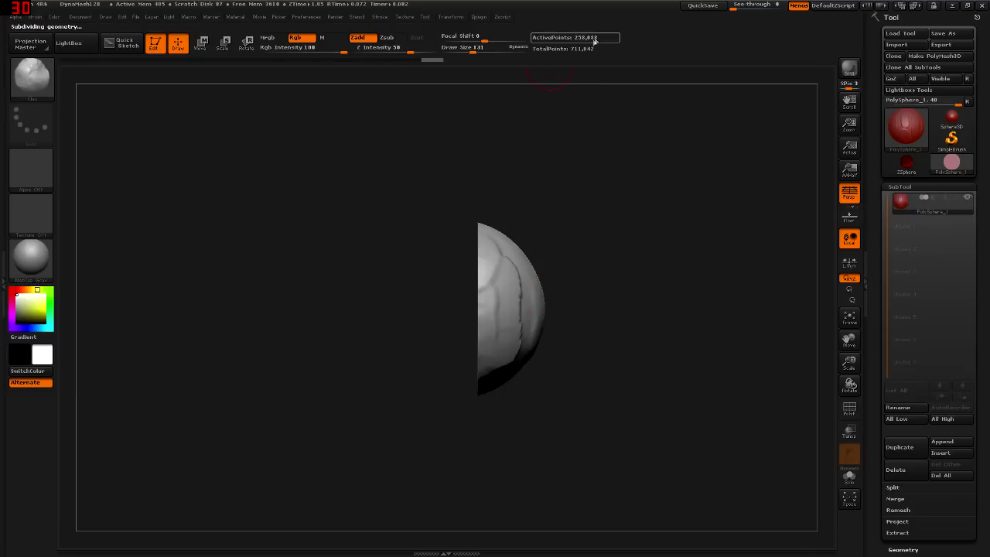
{"action": "mouse_move", "coordinate": [515, 194]}
{"action": "left_mouse_down"}
{"action": "mouse_move", "coordinate": [529, 213]}
{"action": "mouse_move", "coordinate": [477, 235]}
{"action": "left_mouse_up"}
- Enlarge the brush and reposition the half-sphere in a tilted side view
{"action": "key", "text": "space"}
{"action": "mouse_move", "coordinate": [542, 230]}
{"action": "left_mouse_down"}
{"action": "mouse_move", "coordinate": [560, 232]}
{"action": "mouse_move", "coordinate": [444, 283]}
{"action": "left_mouse_up"}
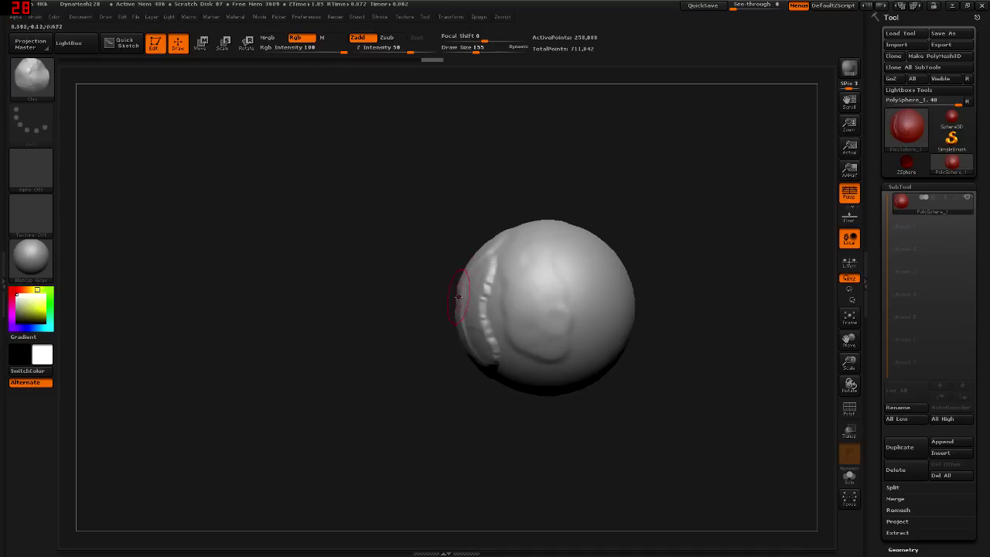
{"action": "mouse_move", "coordinate": [453, 292]}
{"action": "left_mouse_down"}
{"action": "mouse_move", "coordinate": [519, 283]}
{"action": "mouse_move", "coordinate": [508, 287]}
{"action": "left_mouse_up"}
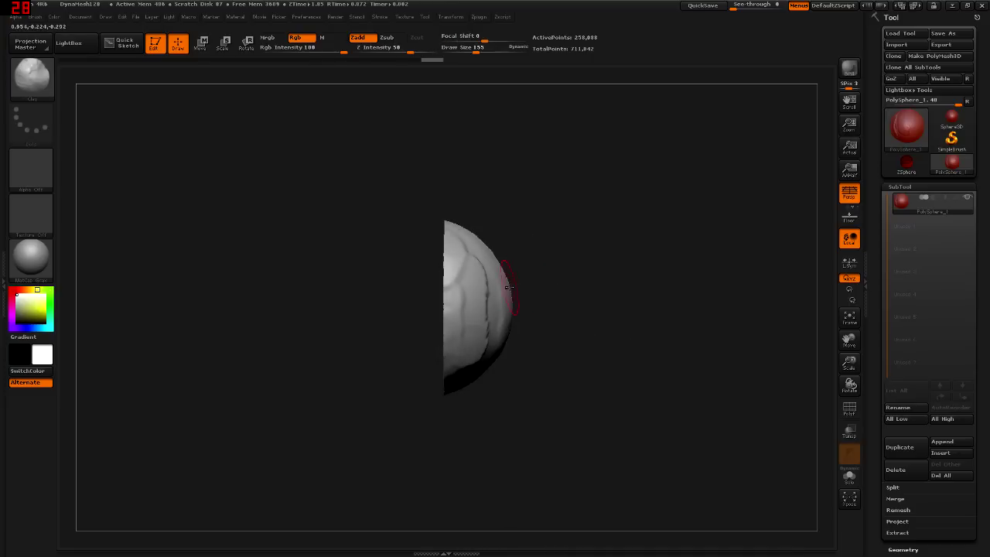
{"action": "right_click_drag", "start_coordinate": [491, 292], "coordinate": [538, 268], "text": "alt"}
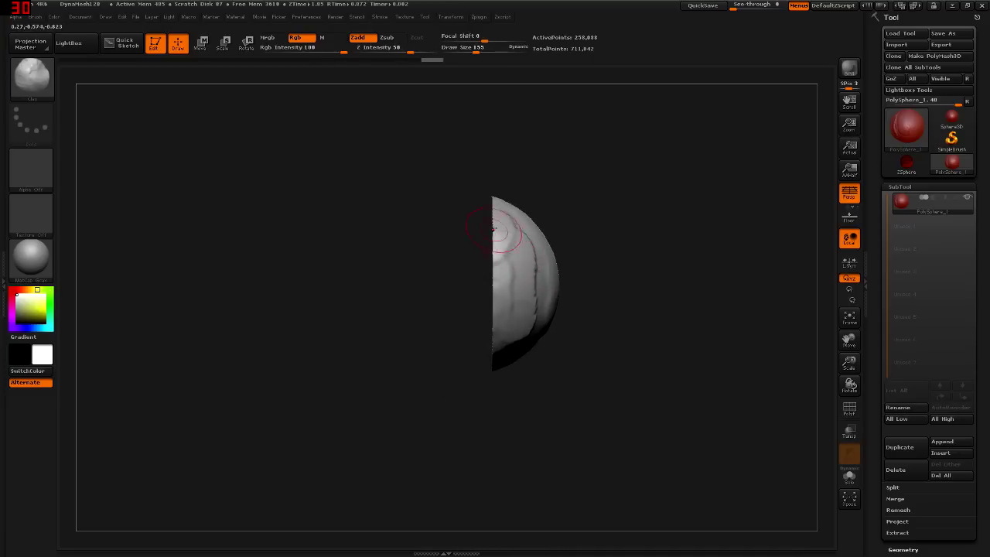